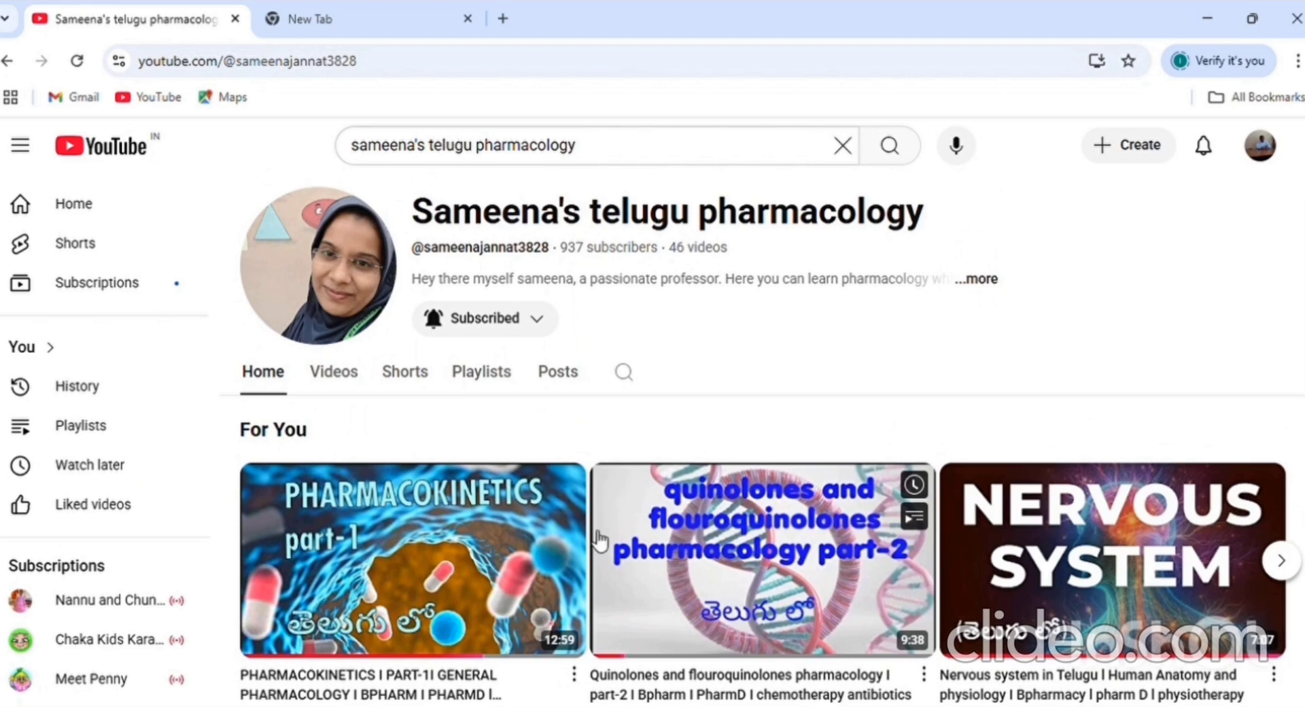
{"action": "scroll", "coordinate": [598, 542], "scroll_direction": "down", "scroll_amount": 3}
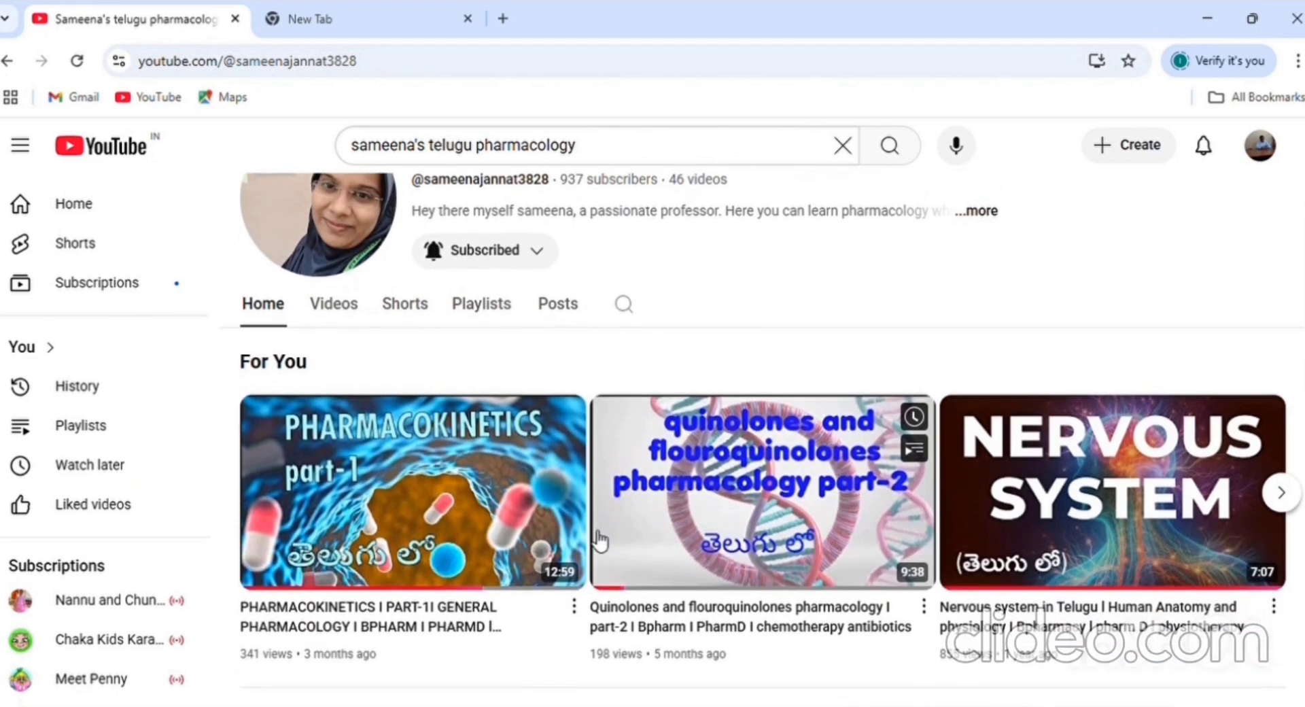
{"action": "scroll", "coordinate": [599, 542], "scroll_direction": "up", "scroll_amount": 2}
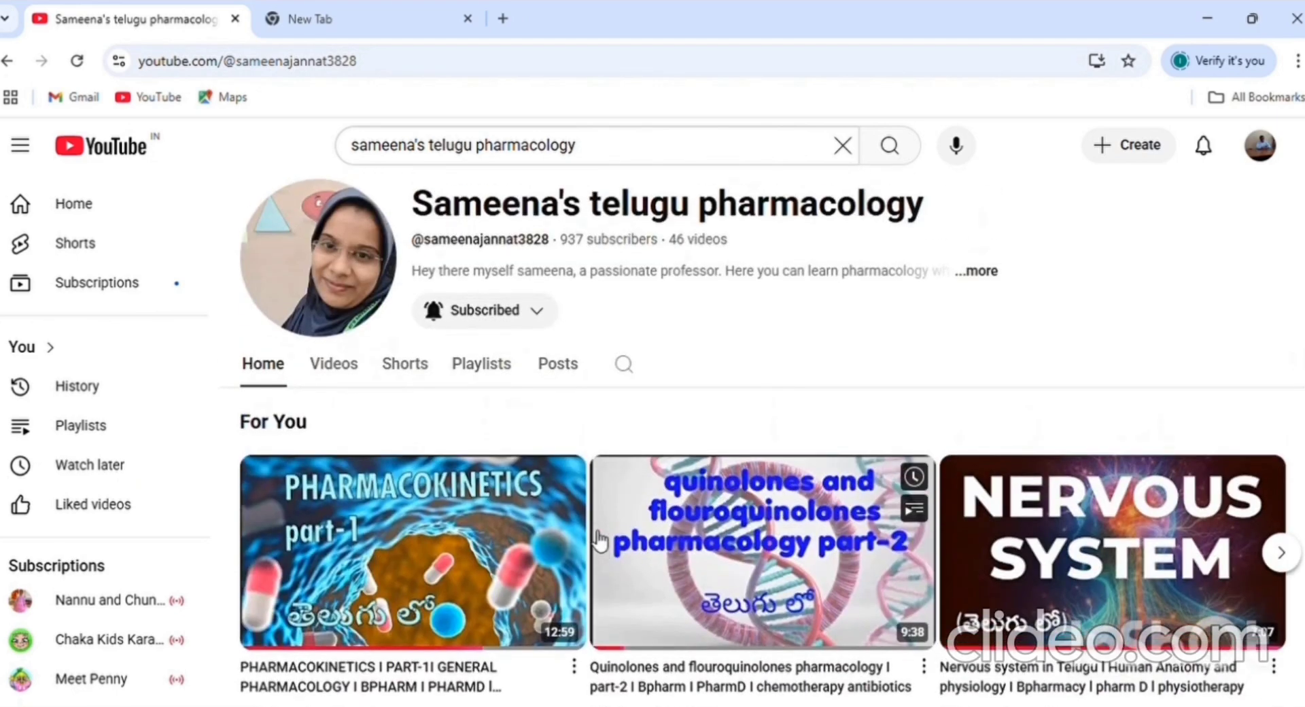
Search Google for AIIMS in the empty browser tab and open the aiimsexams.ac.in website.
{"action": "left_click", "coordinate": [401, 17]}
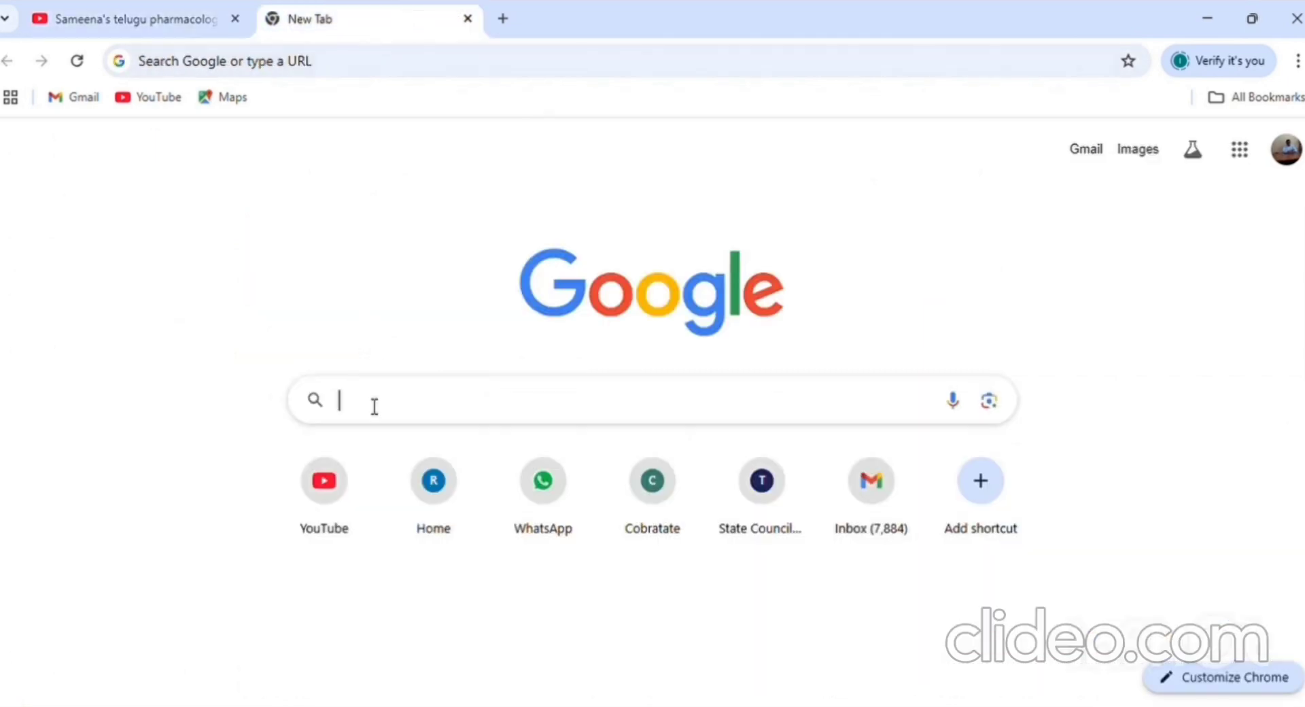
{"action": "type", "text": "AIIM"}
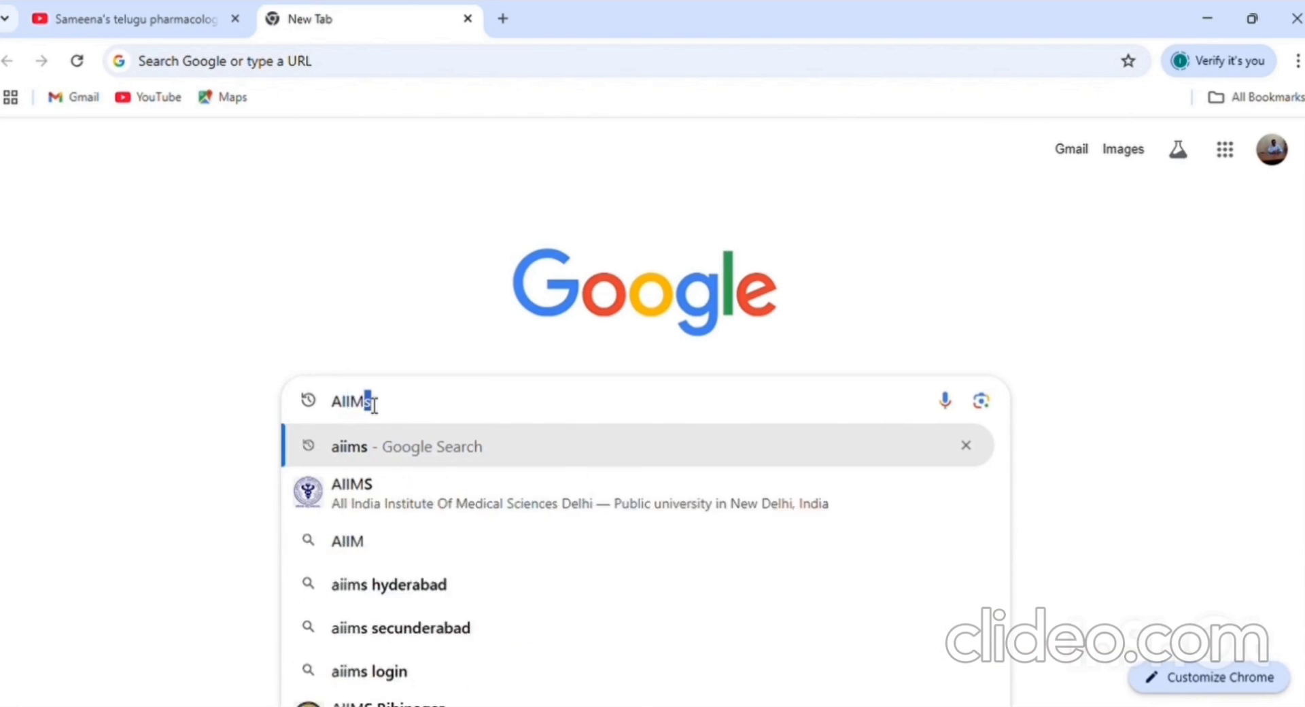
{"action": "type", "text": "S"}
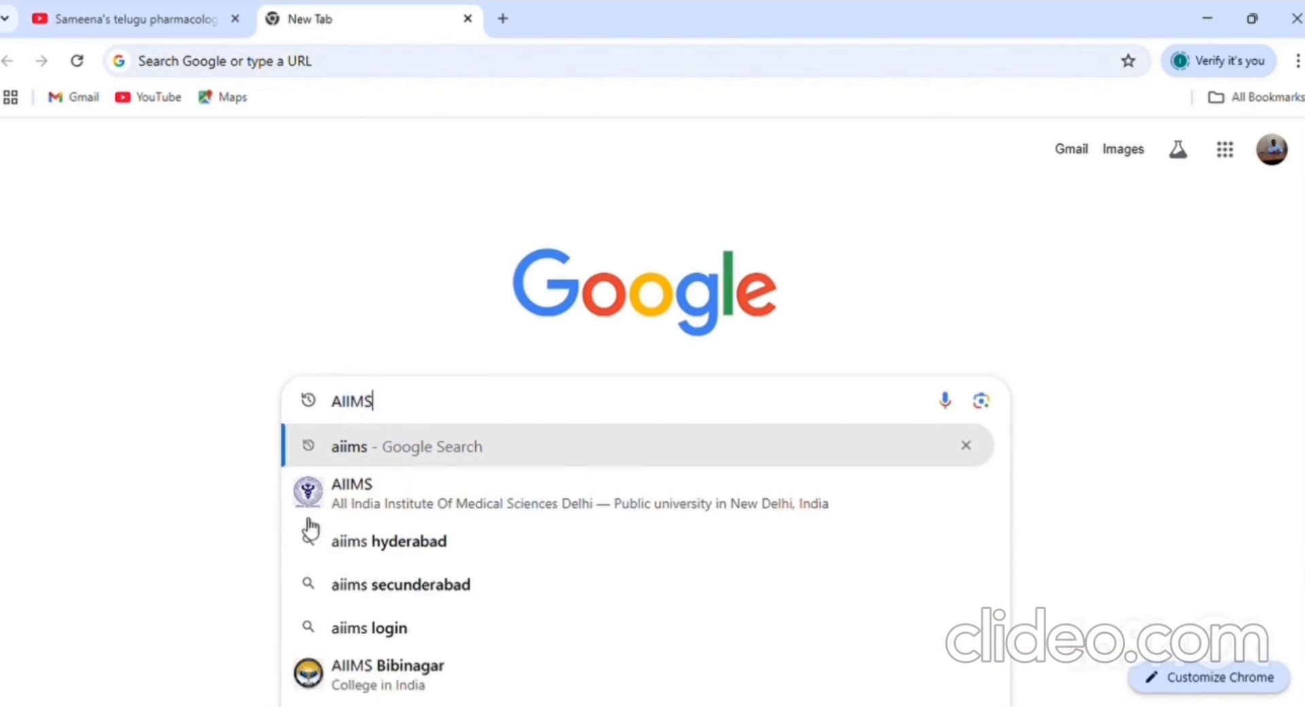
{"action": "left_click", "coordinate": [468, 499]}
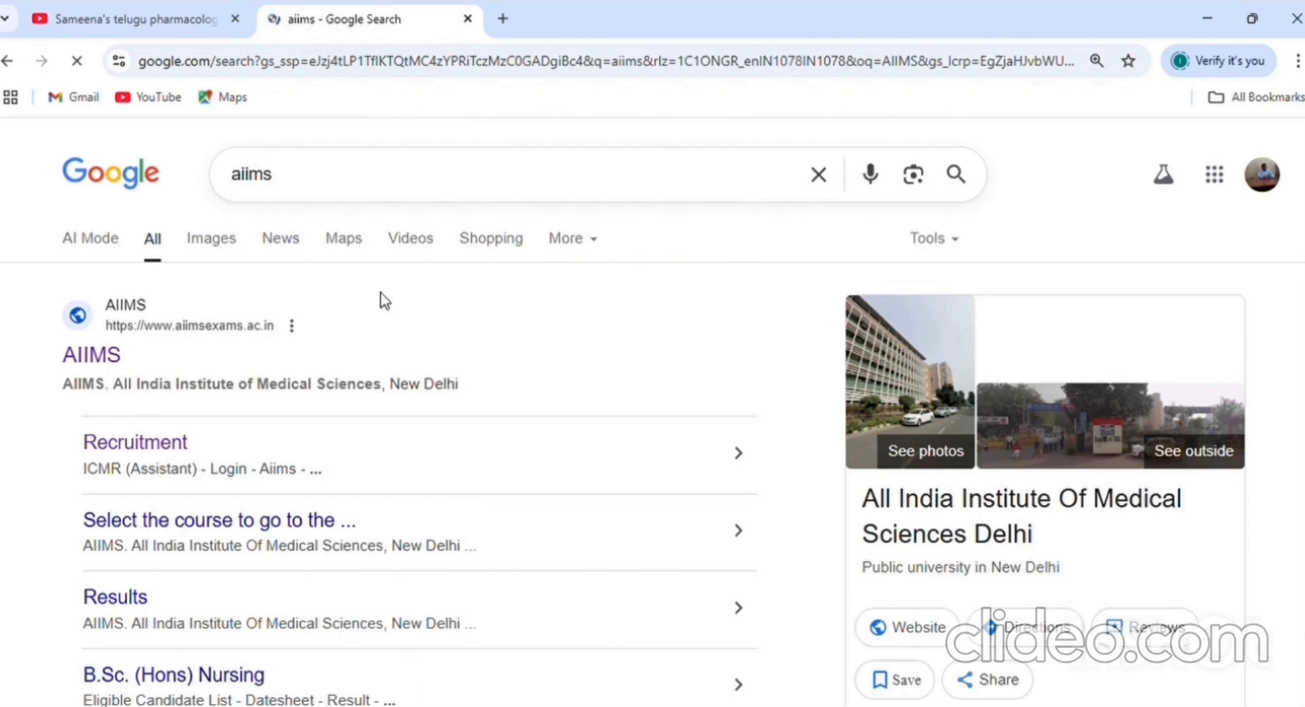
{"action": "left_click", "coordinate": [111, 354]}
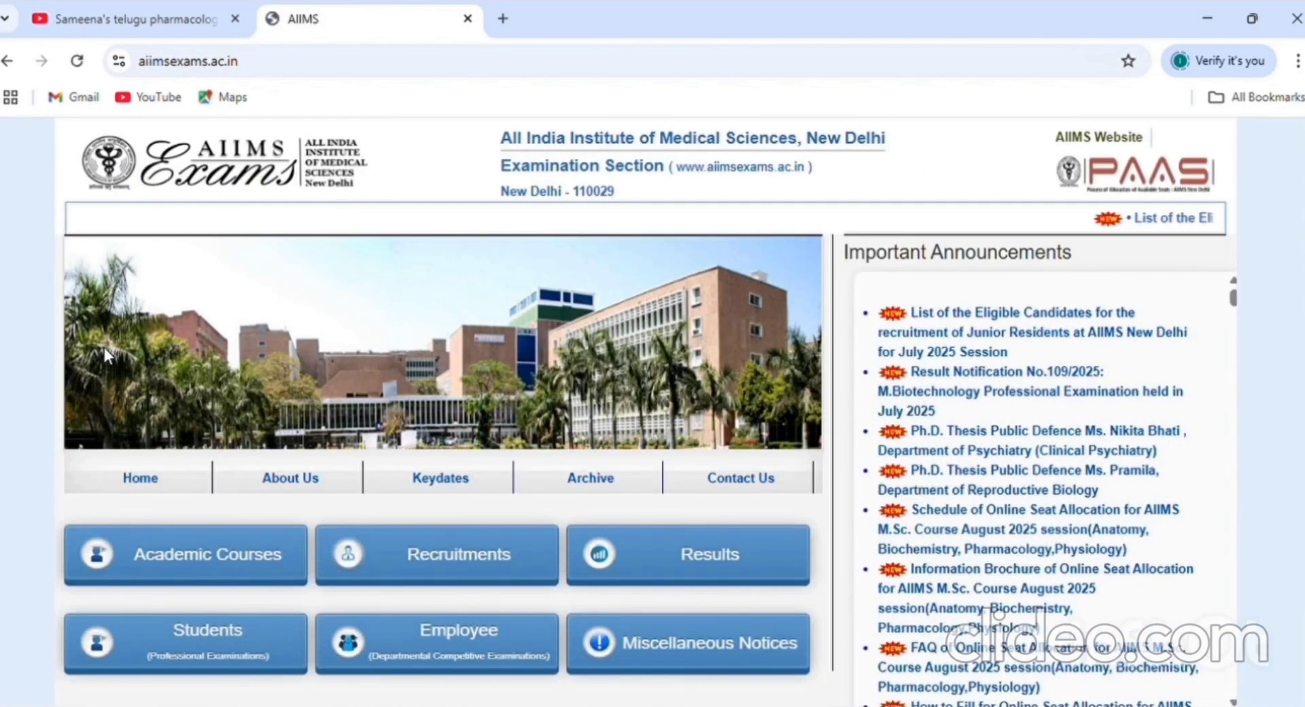
Open the Recruitments section and view the details of Common Recruitment Examination(CRE) 2025.
{"action": "left_click", "coordinate": [507, 566]}
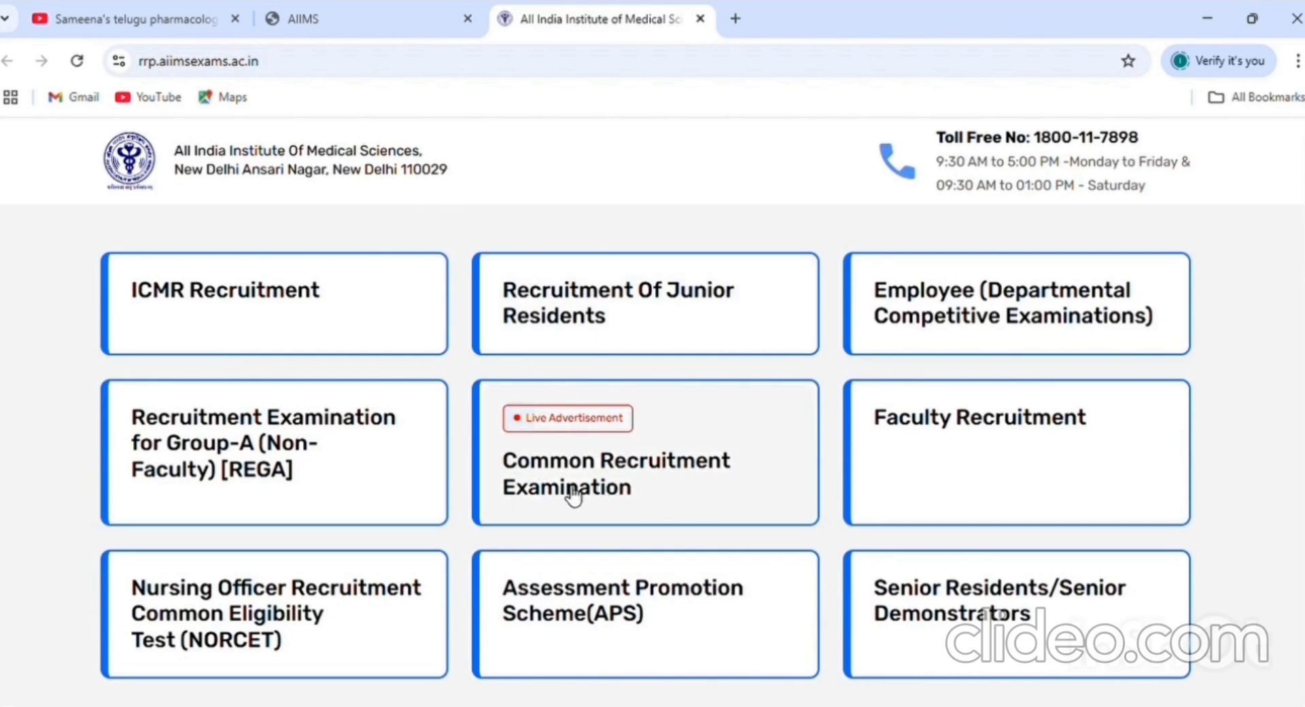
{"action": "left_click", "coordinate": [605, 476]}
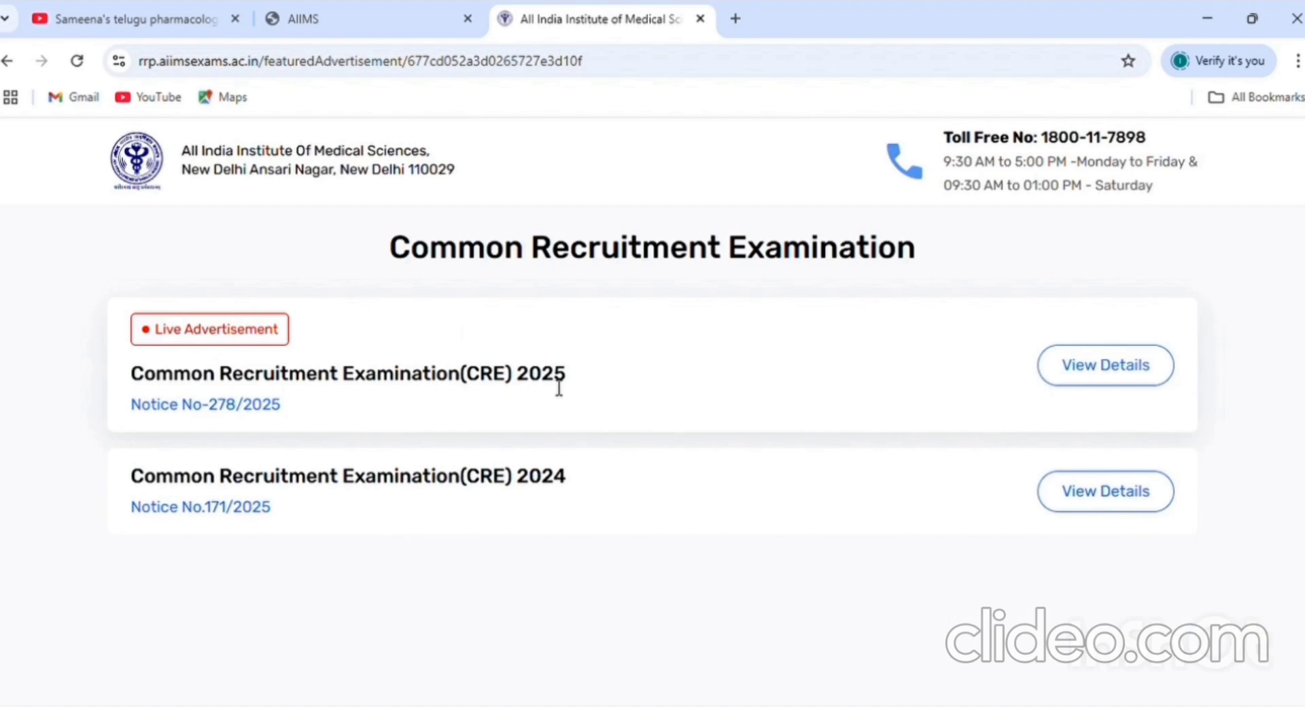
{"action": "left_click", "coordinate": [1131, 374]}
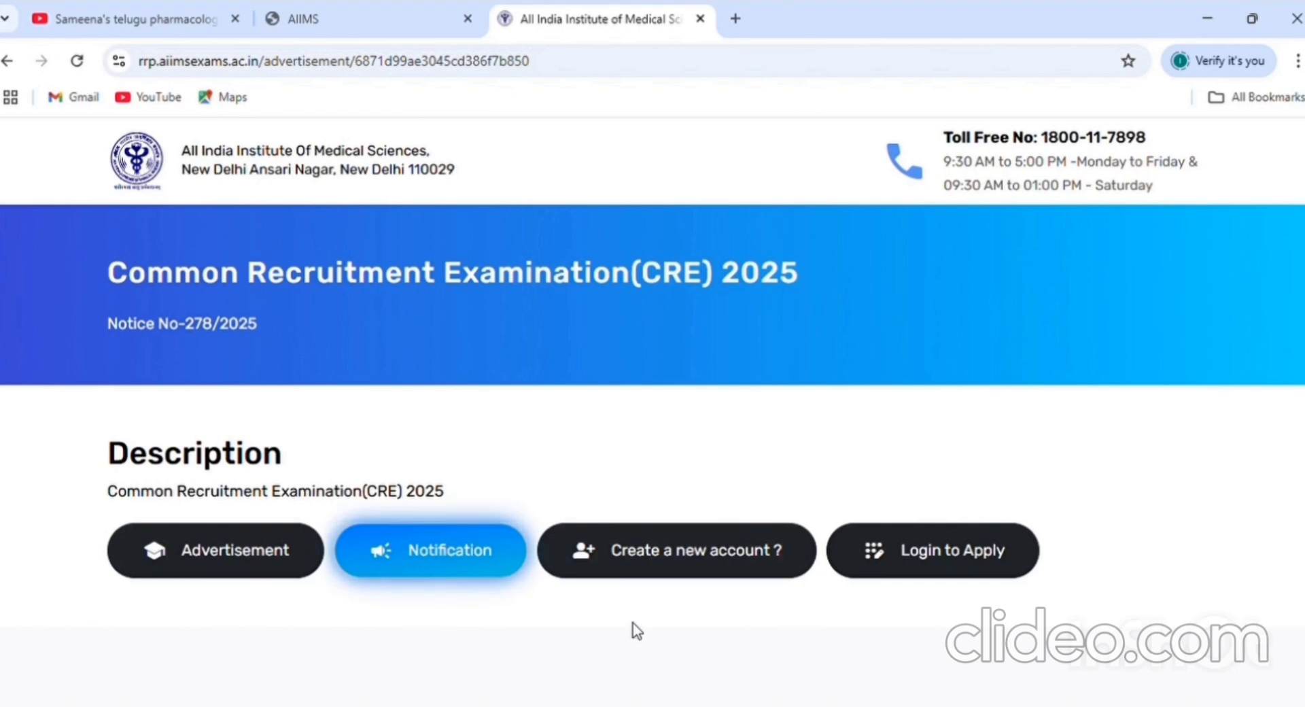
Open the new account registration form and review its name, mobile, email, password and Aadhaar fields.
{"action": "left_click", "coordinate": [673, 556]}
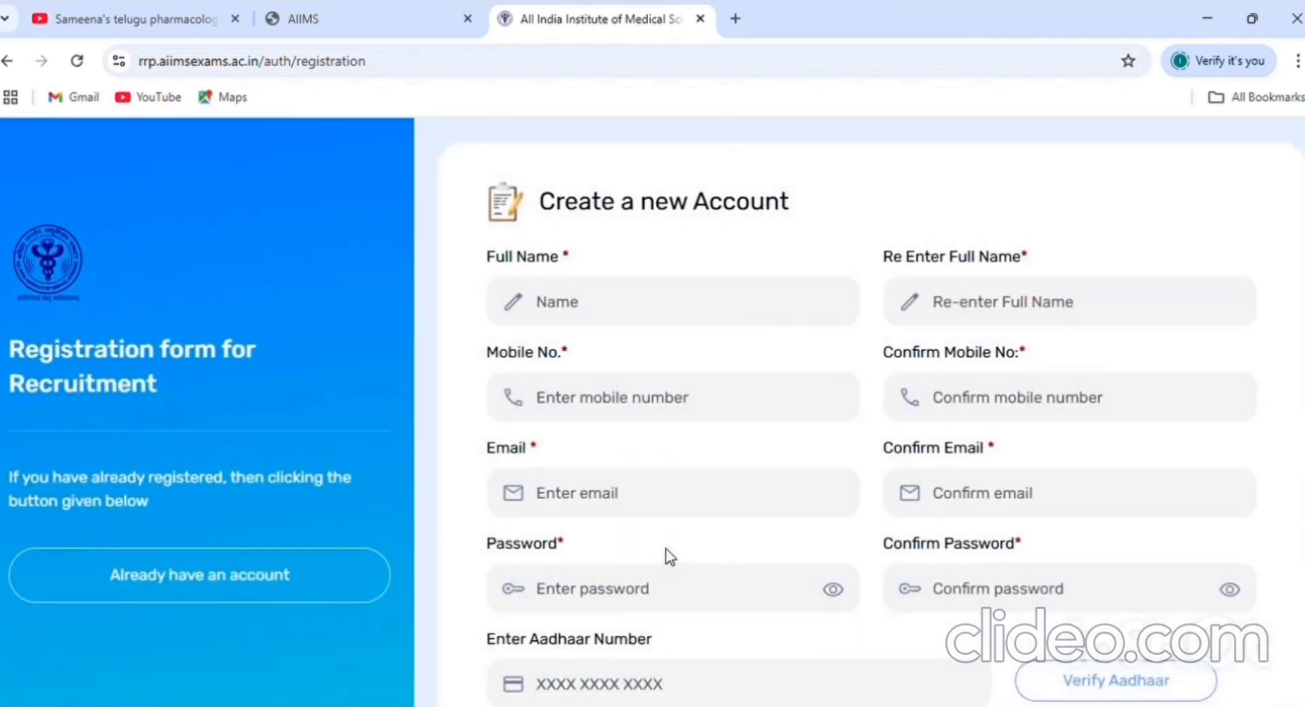
{"action": "scroll", "coordinate": [666, 548], "scroll_direction": "down", "scroll_amount": 1}
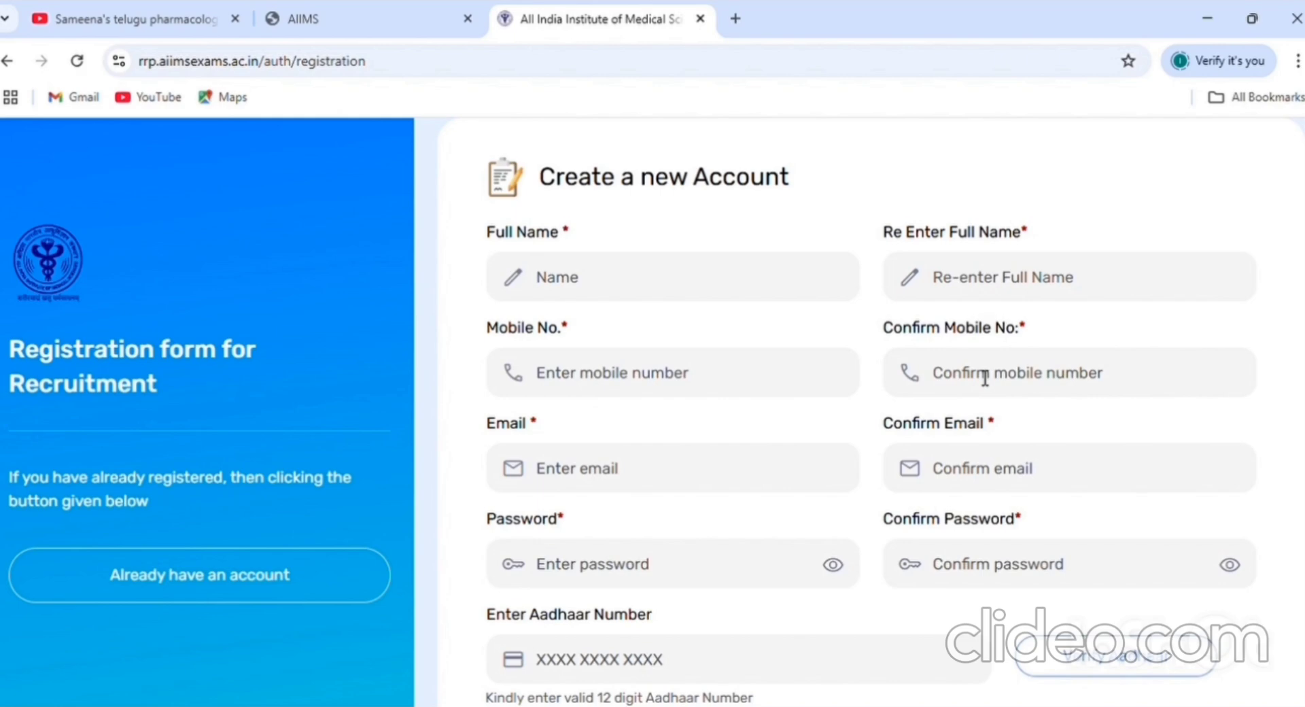
{"action": "scroll", "coordinate": [985, 378], "scroll_direction": "down", "scroll_amount": 1}
{"action": "scroll", "coordinate": [985, 378], "scroll_direction": "down", "scroll_amount": 1}
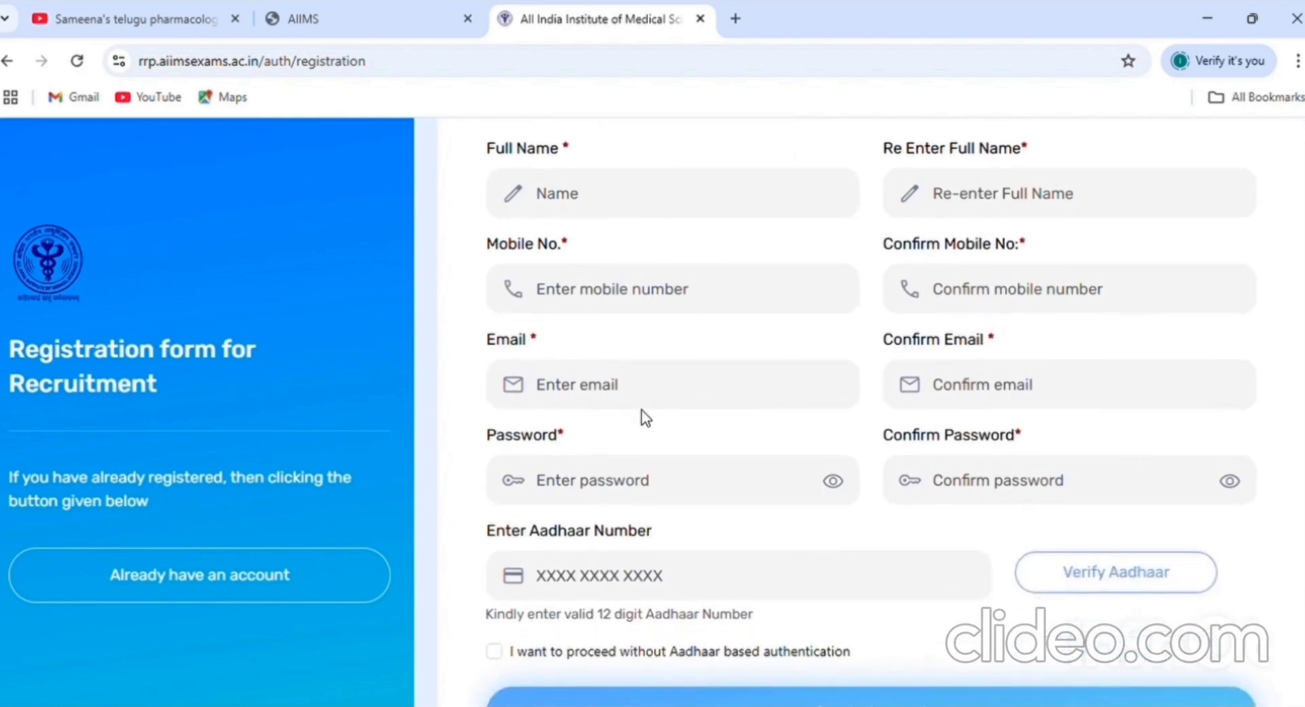
{"action": "scroll", "coordinate": [959, 393], "scroll_direction": "down", "scroll_amount": 1}
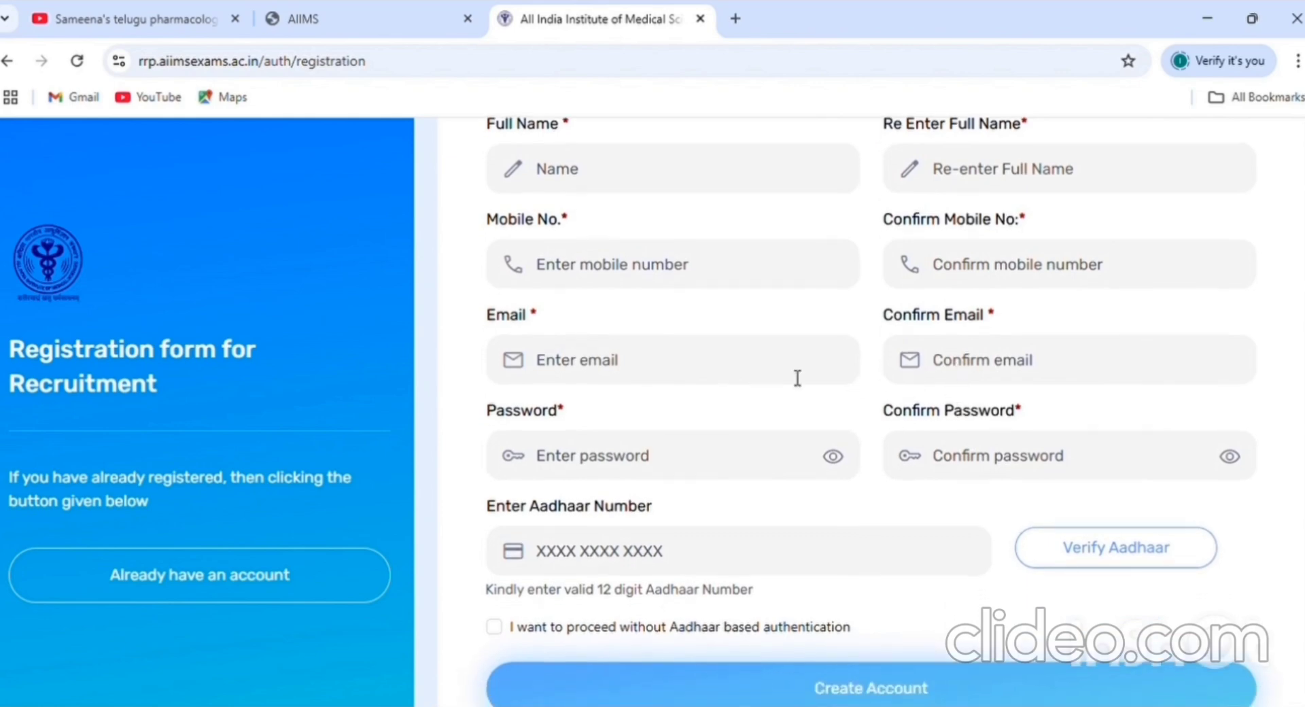
{"action": "scroll", "coordinate": [682, 456], "scroll_direction": "down", "scroll_amount": 1}
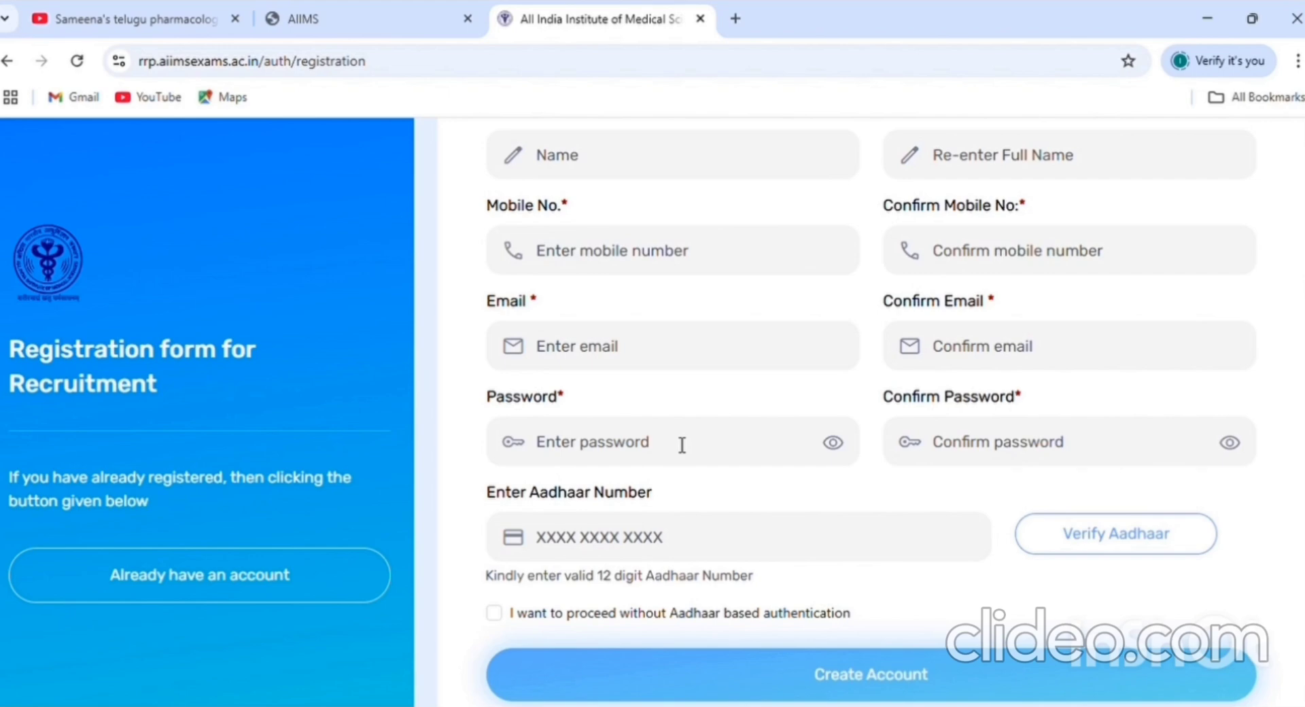
{"action": "scroll", "coordinate": [681, 445], "scroll_direction": "down", "scroll_amount": 1}
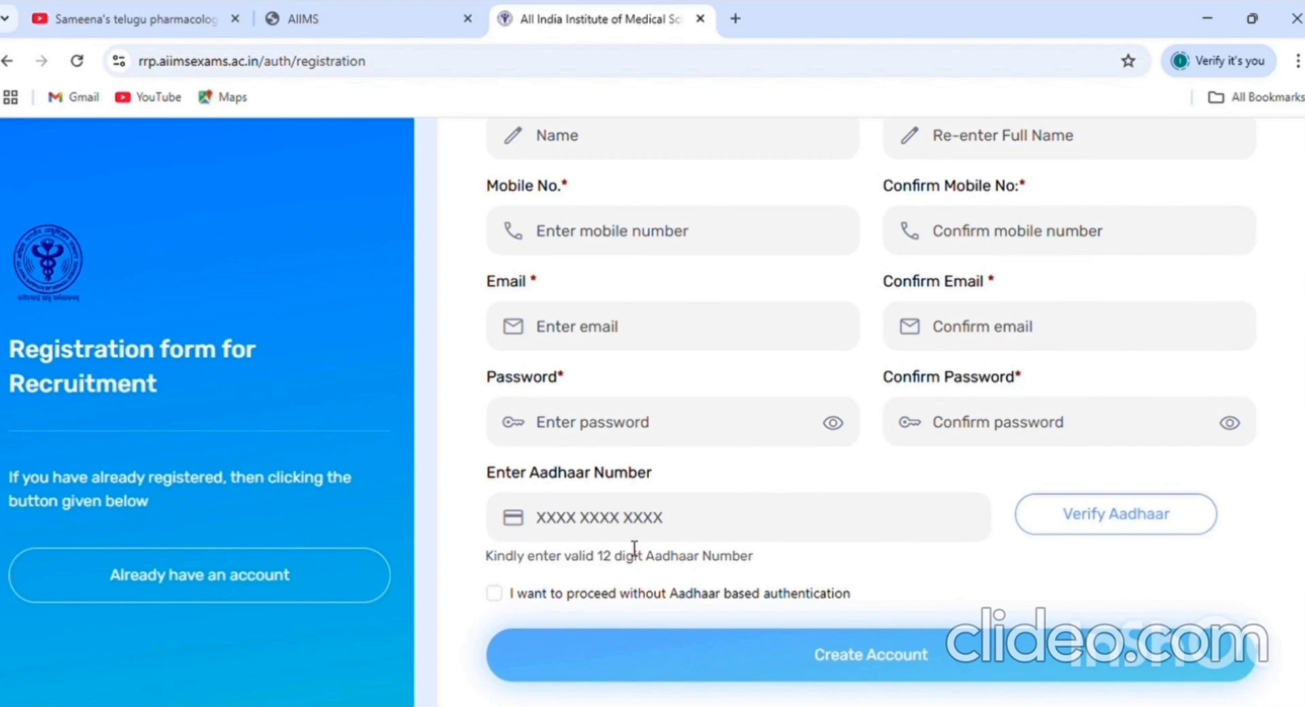
{"action": "scroll", "coordinate": [634, 548], "scroll_direction": "down", "scroll_amount": 1}
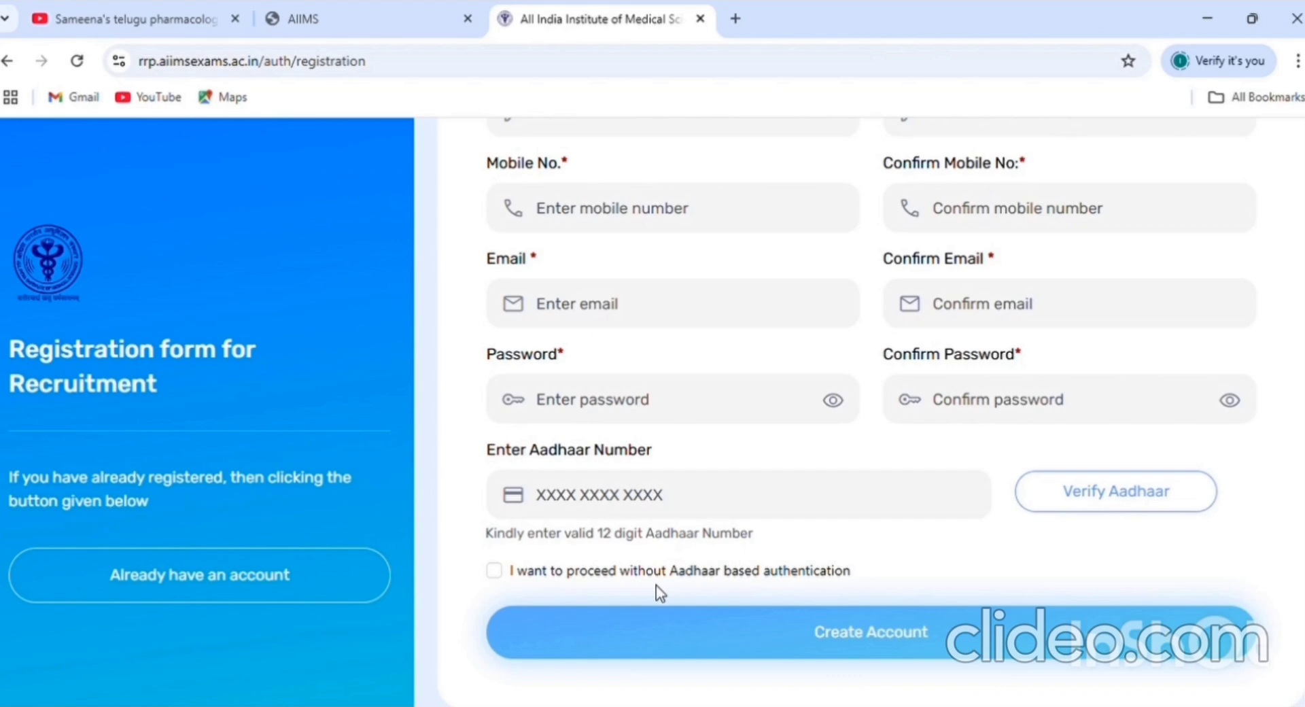
Try the option to proceed without Aadhaar based authentication, clear it again and look over the registration form.
{"action": "left_click", "coordinate": [495, 571]}
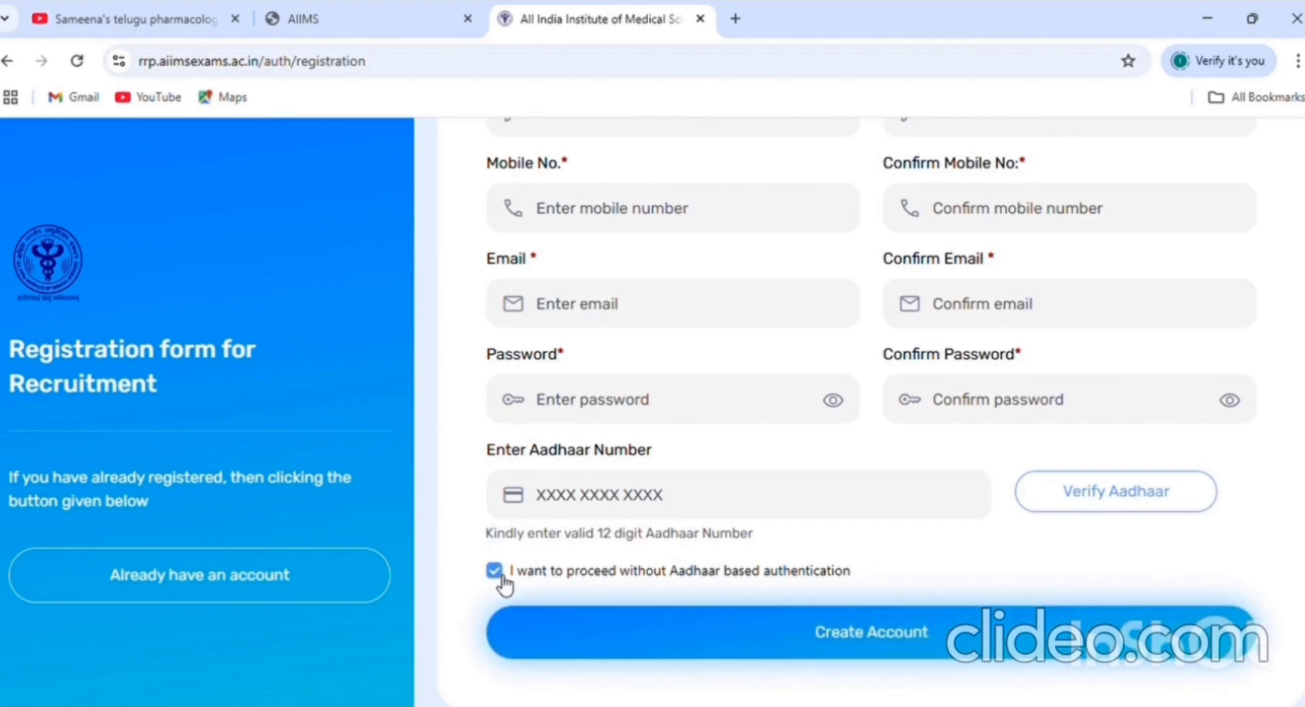
{"action": "left_click", "coordinate": [503, 577]}
{"action": "scroll", "coordinate": [723, 437], "scroll_direction": "up", "scroll_amount": 3}
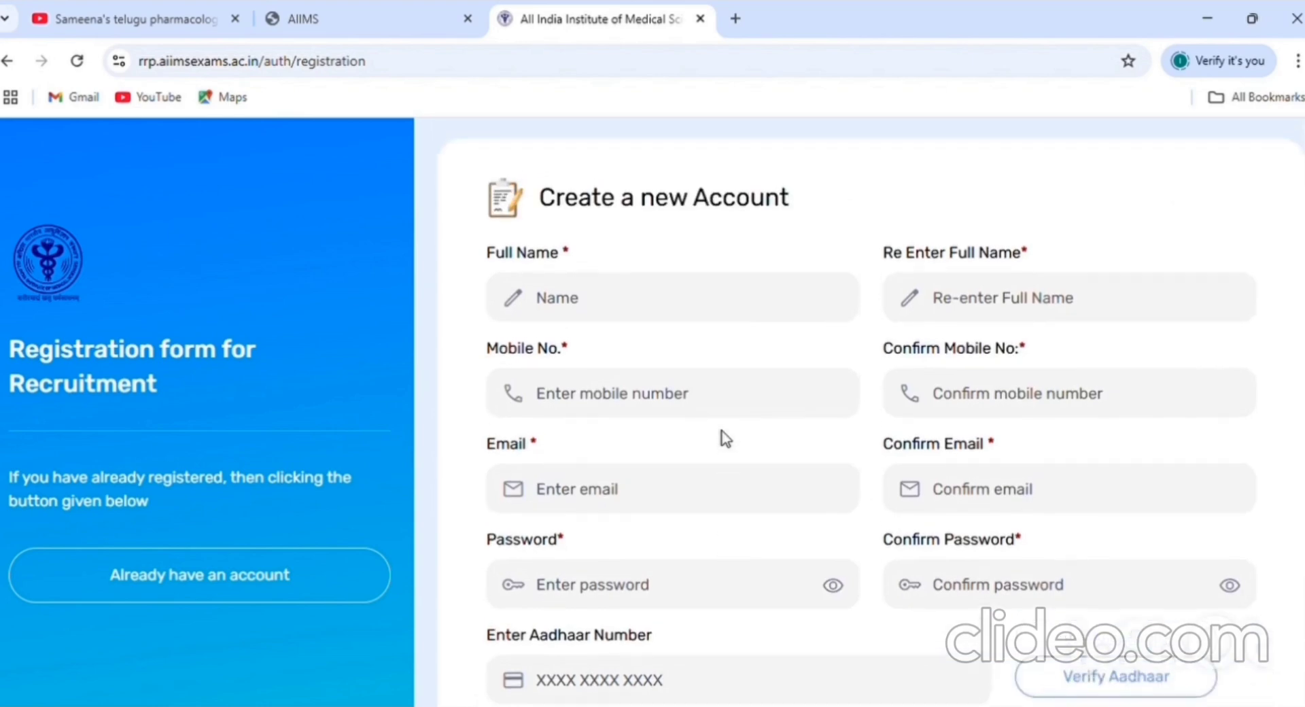
{"action": "scroll", "coordinate": [723, 437], "scroll_direction": "down", "scroll_amount": 1}
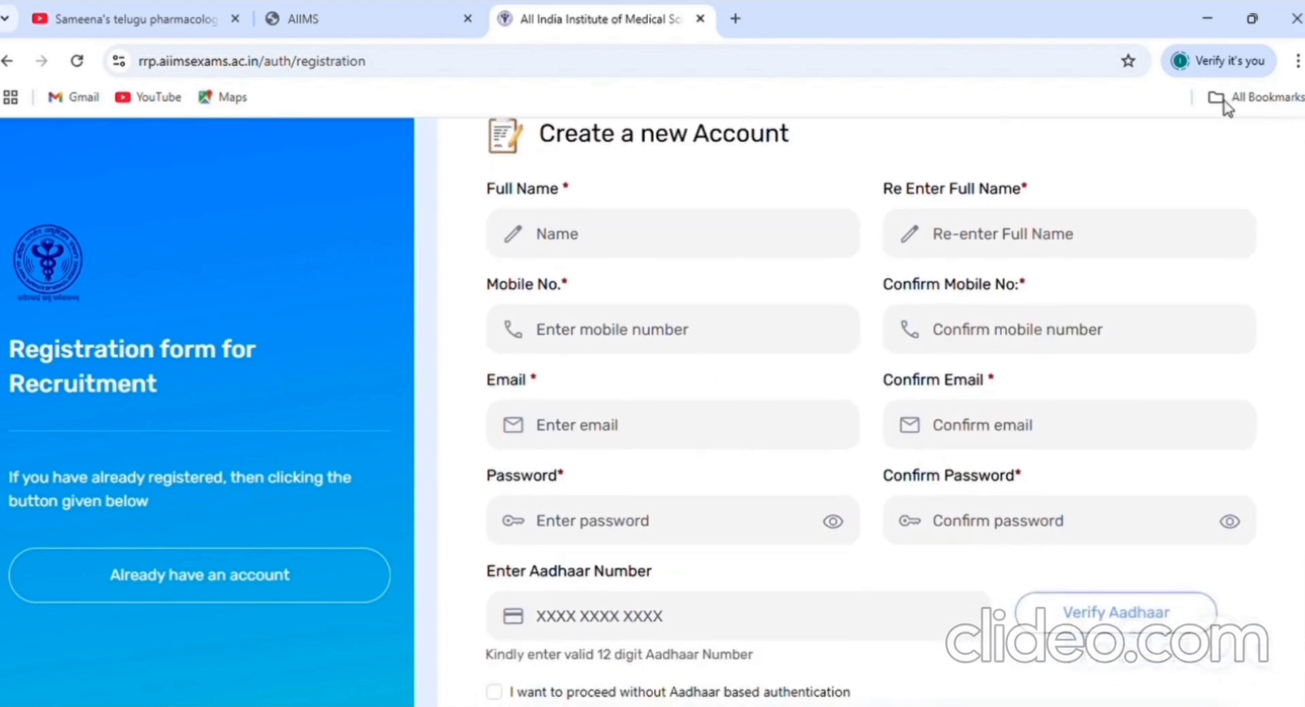
Return to the CRE 2025 advertisement page and log in to apply.
{"action": "left_click", "coordinate": [8, 61]}
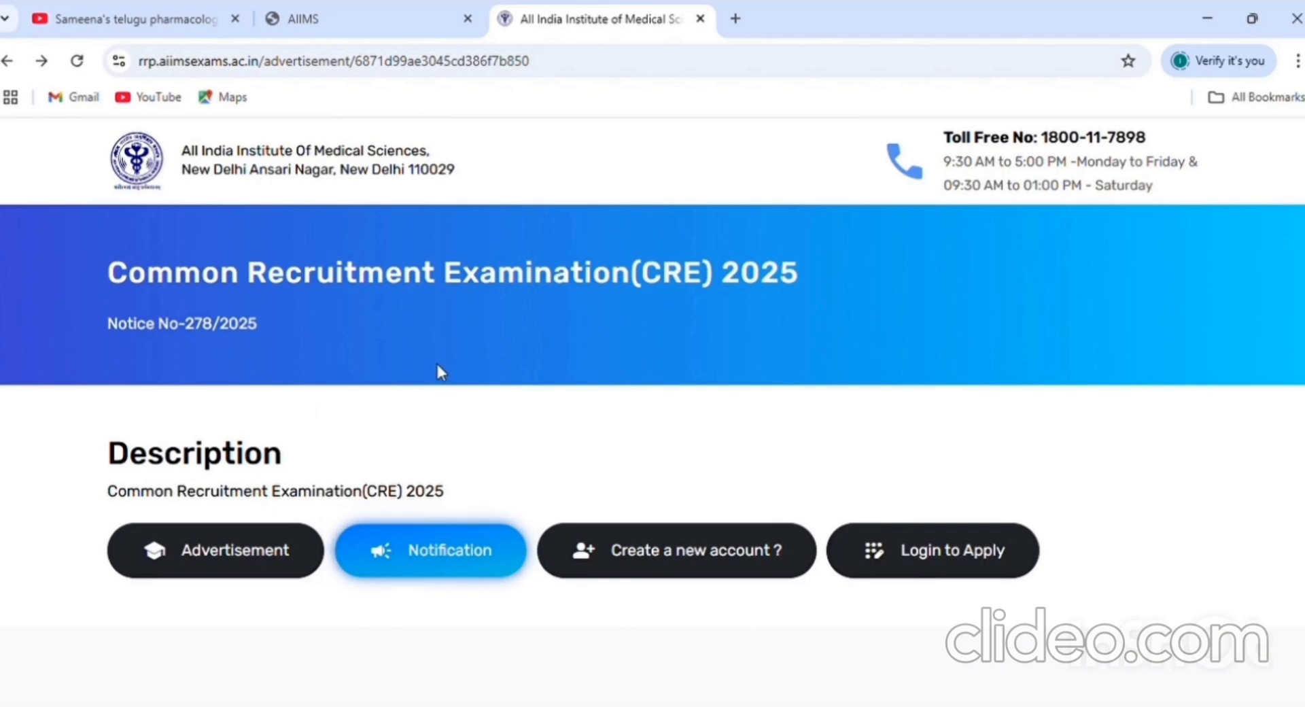
{"action": "left_click", "coordinate": [934, 548]}
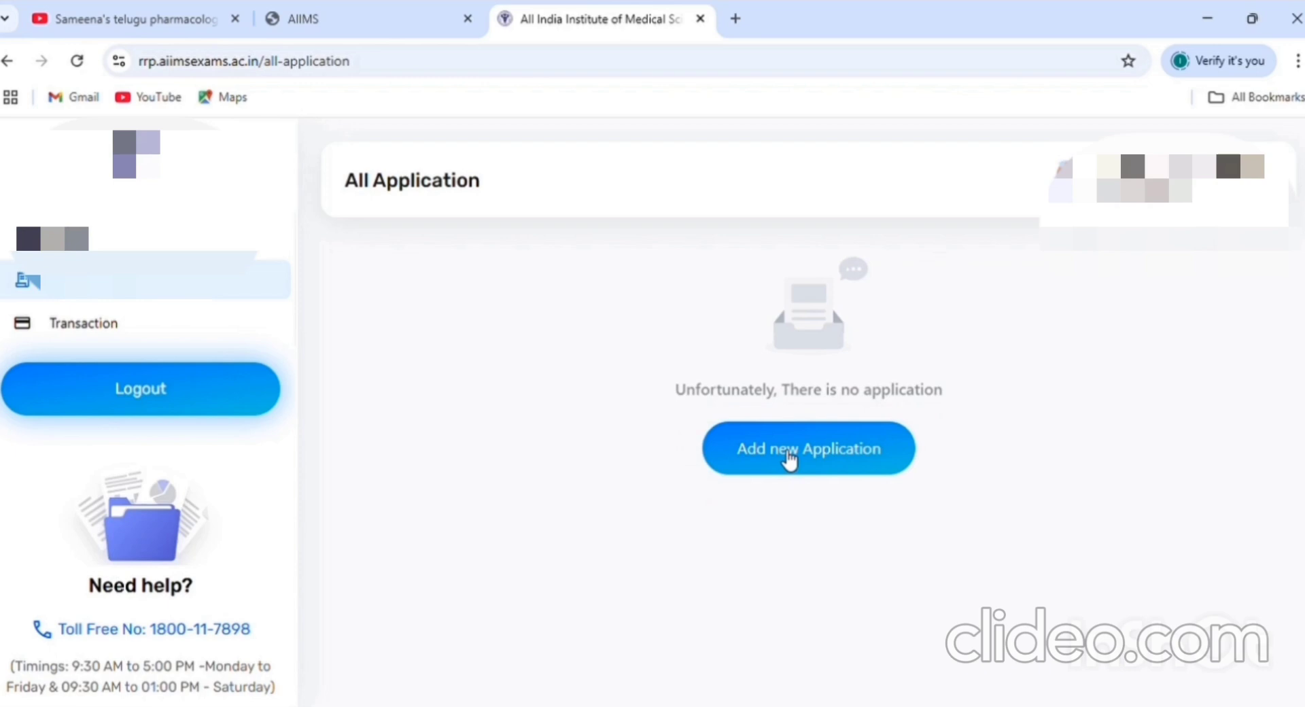
Add a new application and select the post Pharmacist Grade II/Dispensing Attendants/Pharma Chemist /Chemical Examiner/Pharmacist/Pharmacist (Allopathic).
{"action": "left_click", "coordinate": [788, 455]}
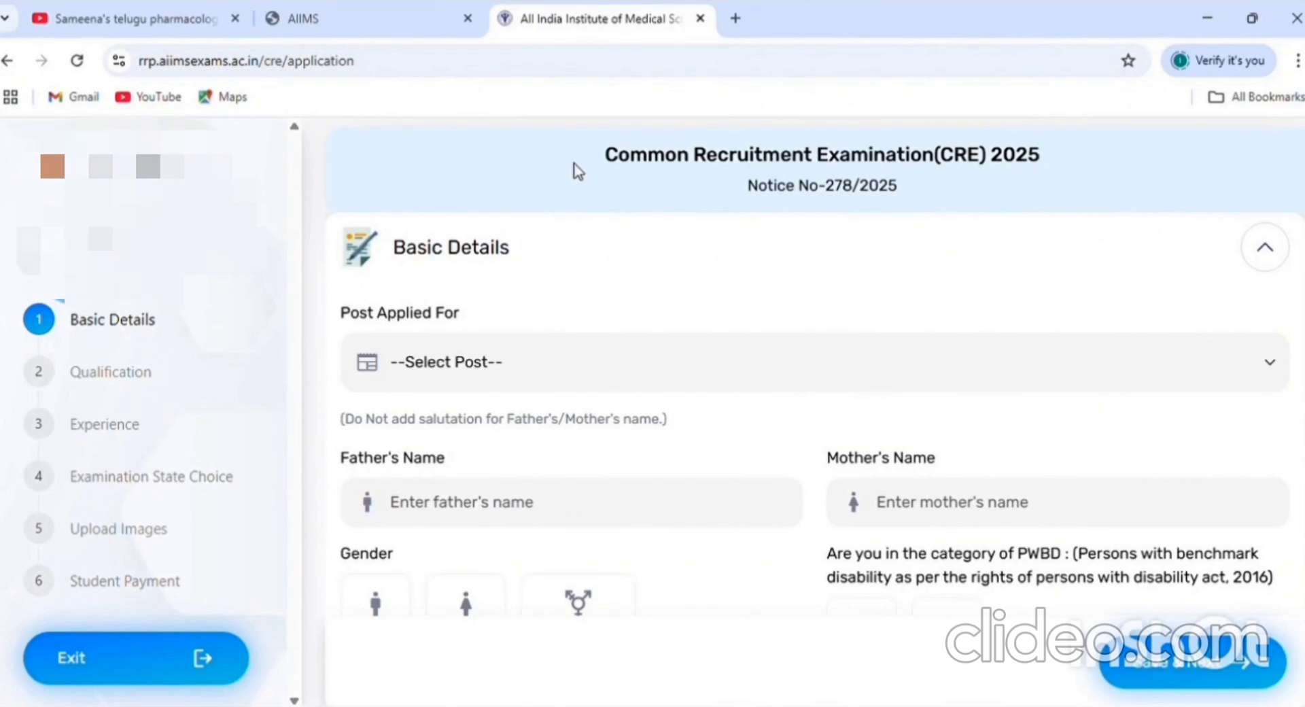
{"action": "left_click", "coordinate": [571, 208]}
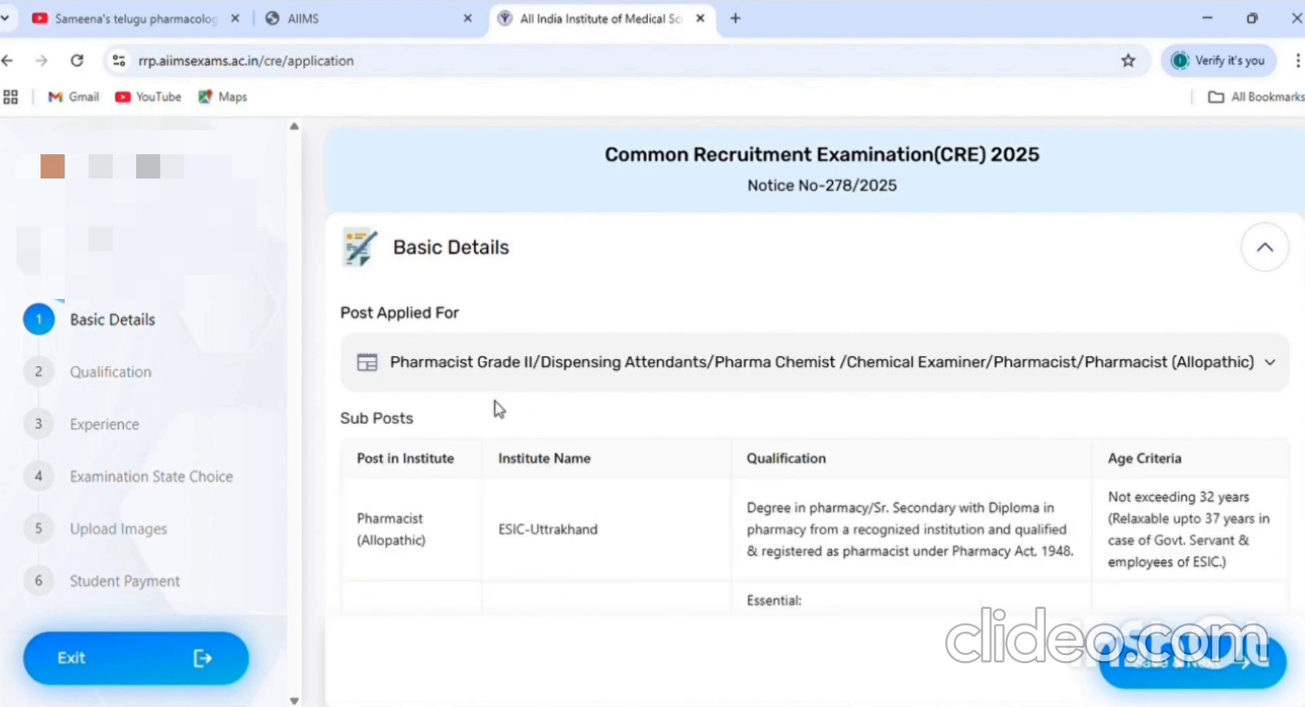
Examine the sub posts' institutes, qualifications and age criteria, and the selectable qualification sets for the chosen post.
{"action": "scroll", "coordinate": [497, 401], "scroll_direction": "down", "scroll_amount": 2}
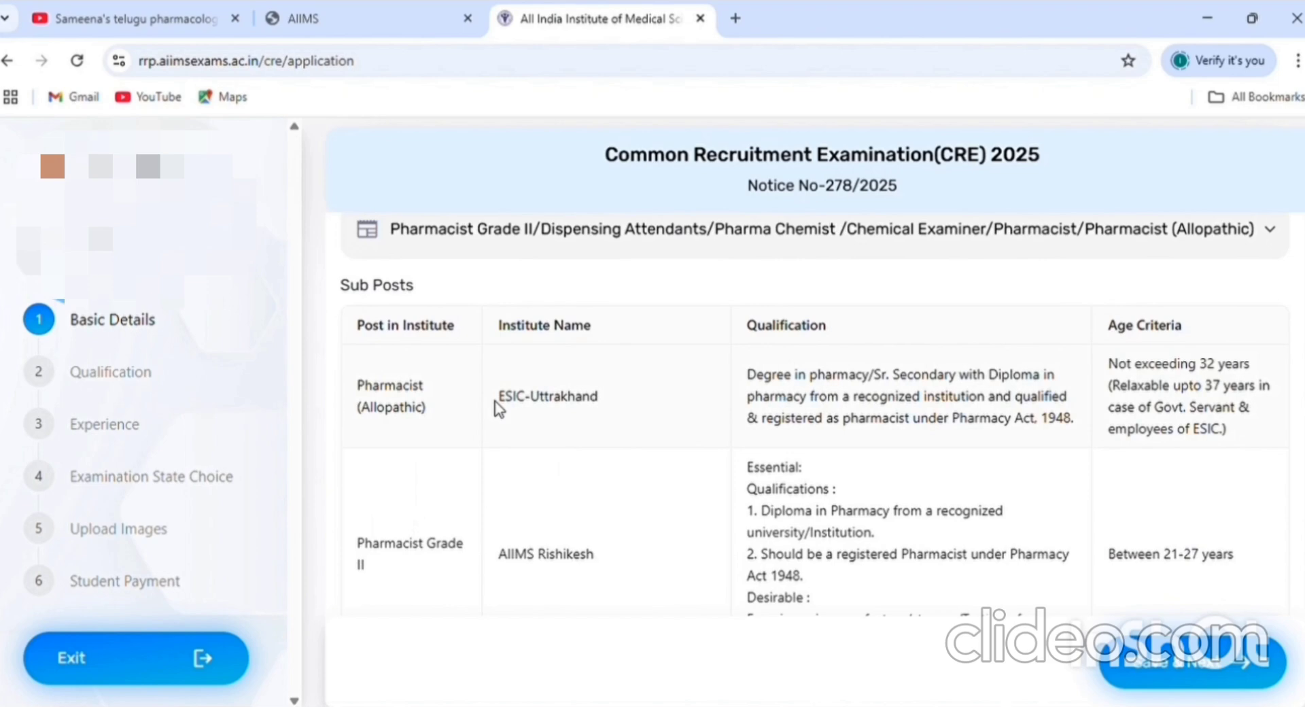
{"action": "scroll", "coordinate": [497, 408], "scroll_direction": "down", "scroll_amount": 7}
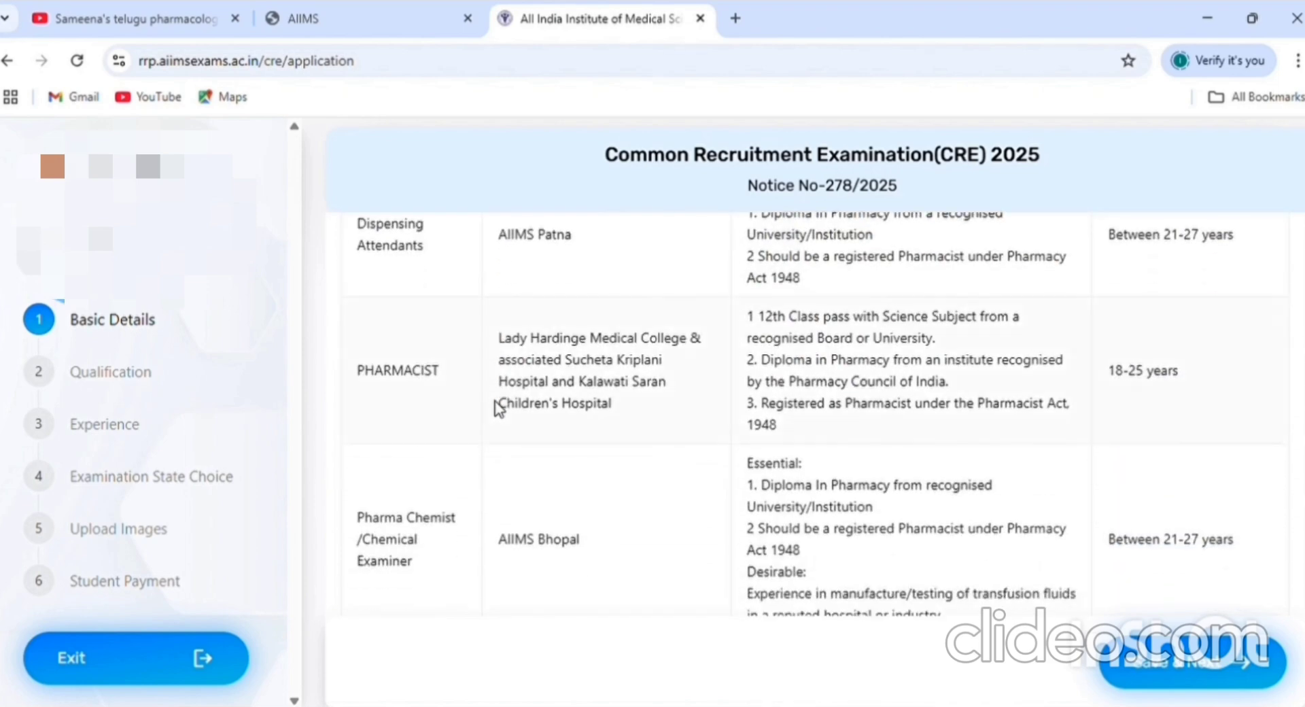
{"action": "scroll", "coordinate": [497, 408], "scroll_direction": "down", "scroll_amount": 6}
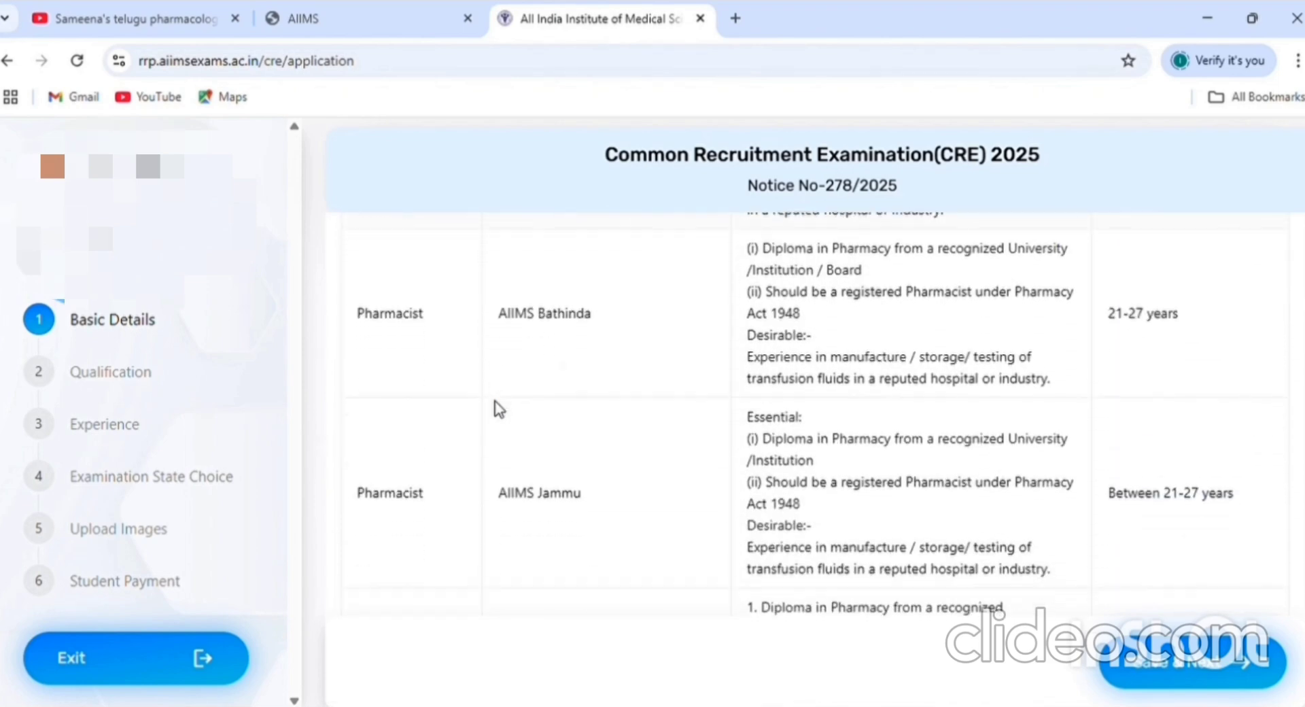
{"action": "scroll", "coordinate": [499, 408], "scroll_direction": "down", "scroll_amount": 5}
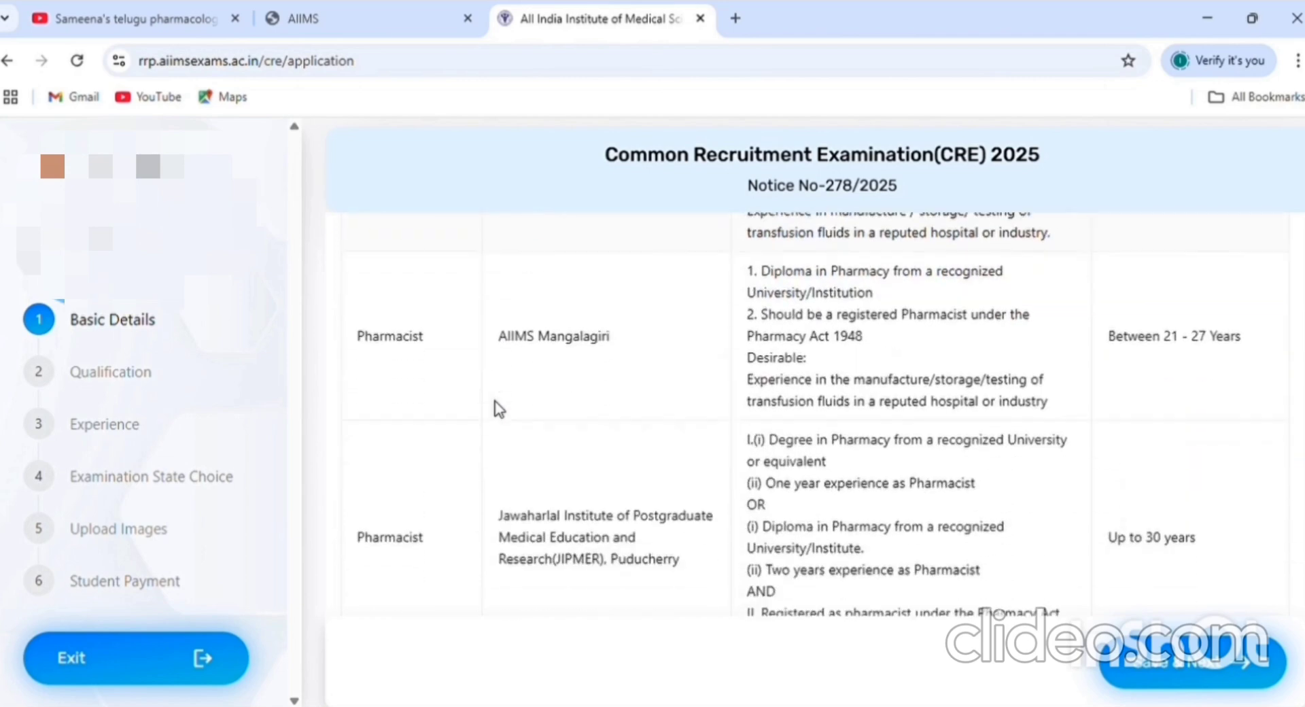
{"action": "scroll", "coordinate": [499, 408], "scroll_direction": "down", "scroll_amount": 6}
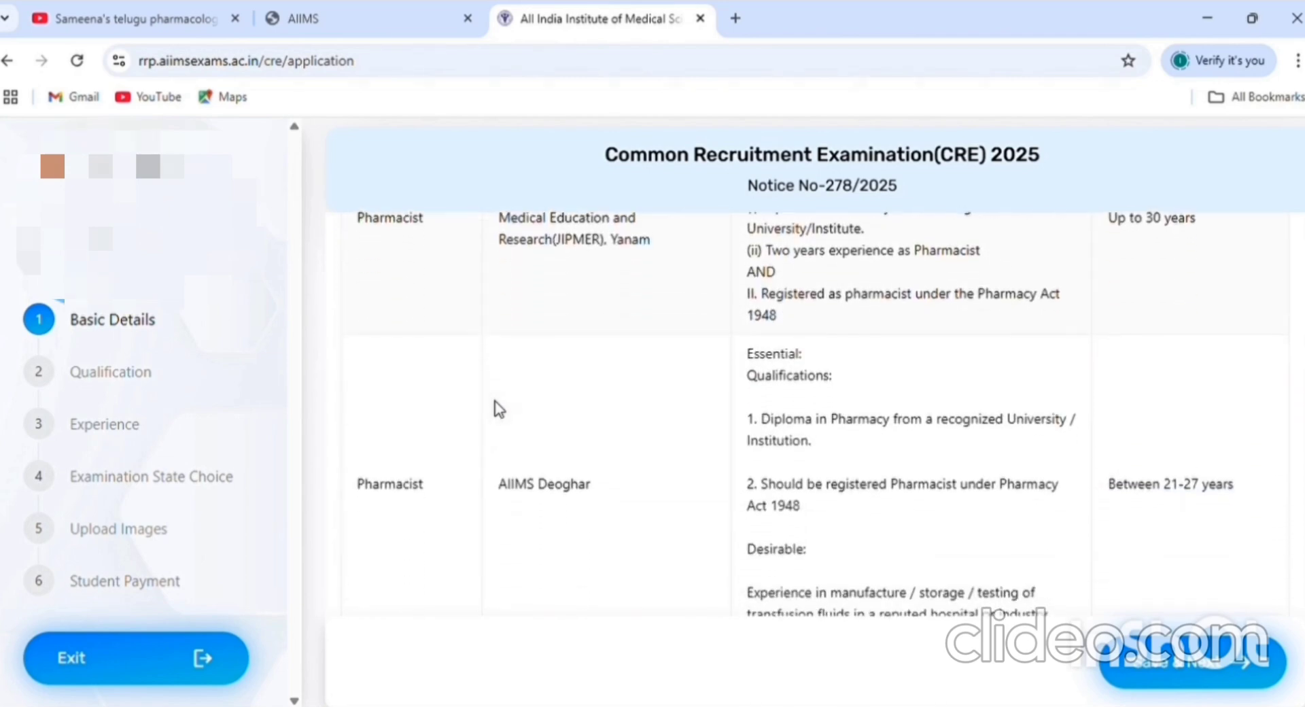
{"action": "scroll", "coordinate": [500, 408], "scroll_direction": "down", "scroll_amount": 6}
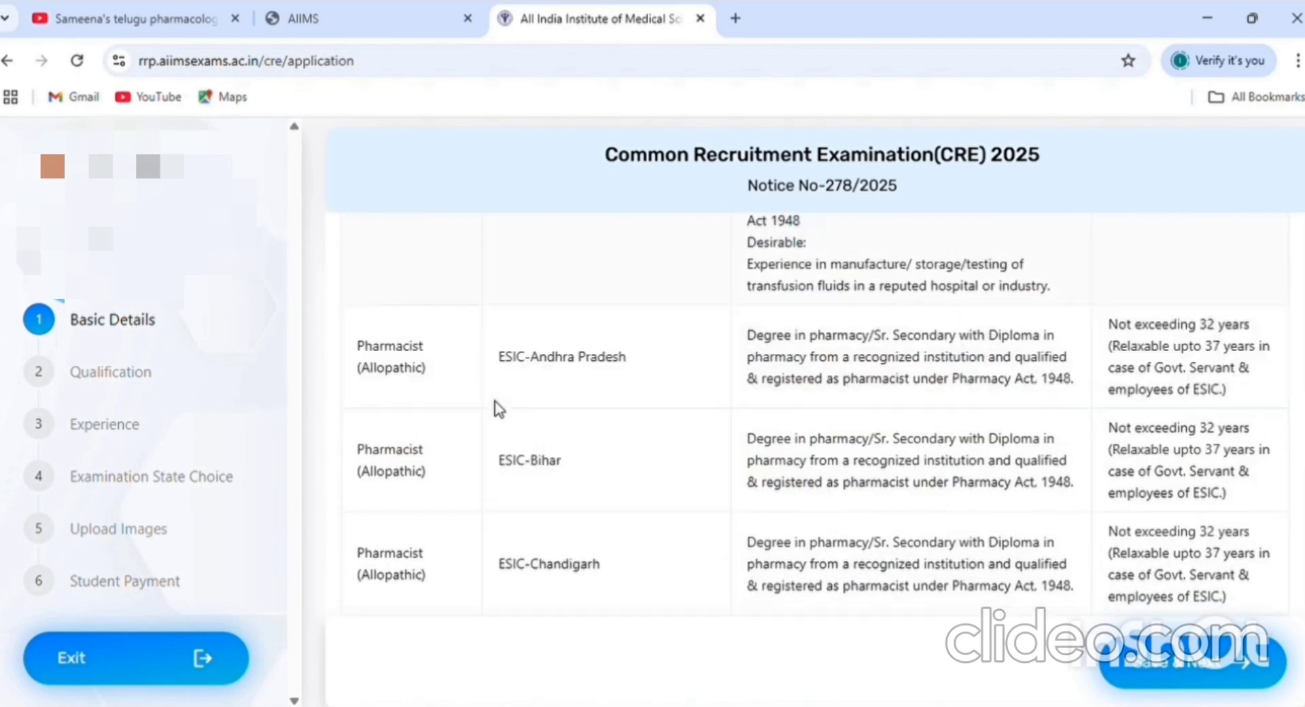
{"action": "scroll", "coordinate": [500, 408], "scroll_direction": "down", "scroll_amount": 10}
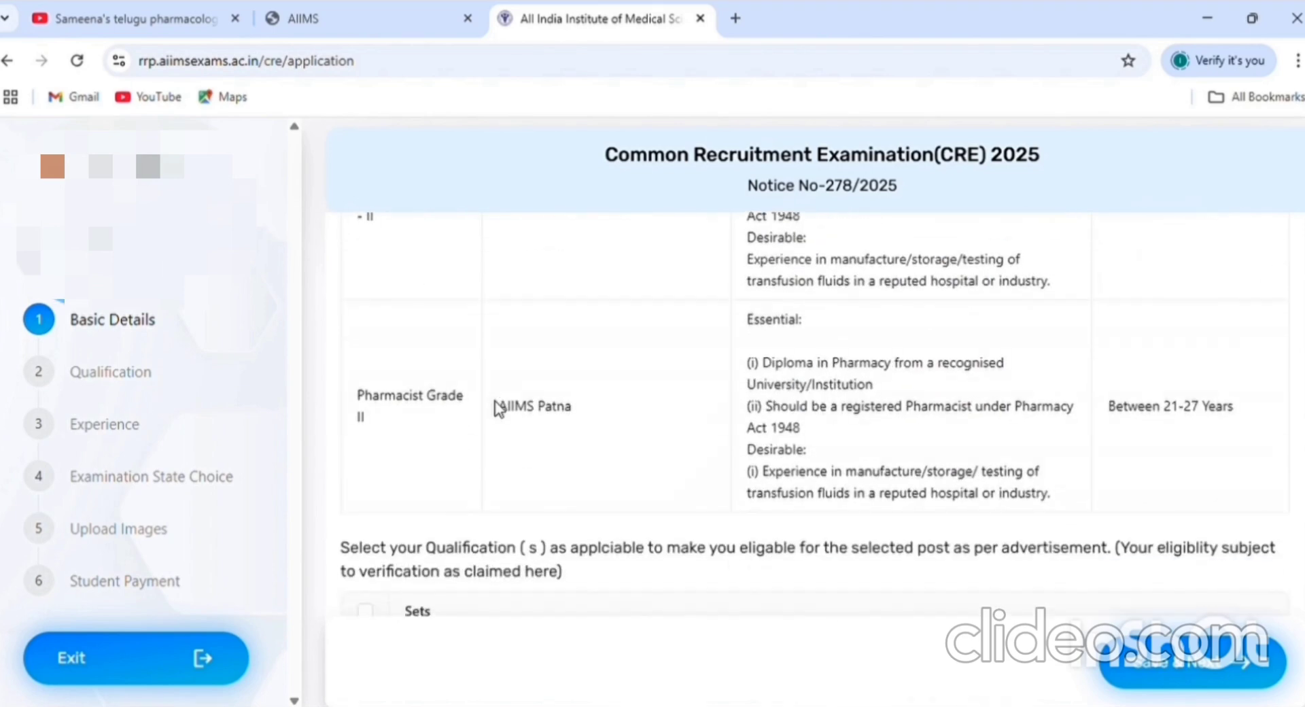
{"action": "scroll", "coordinate": [499, 408], "scroll_direction": "down", "scroll_amount": 5}
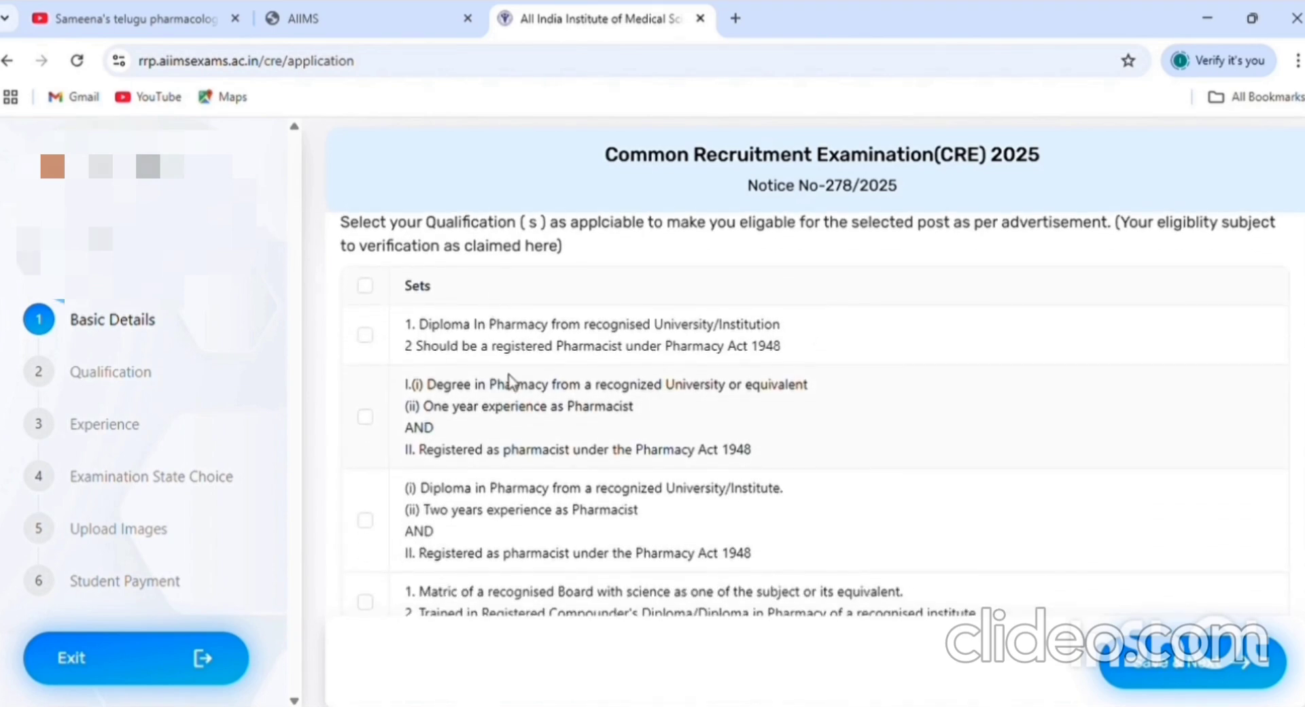
{"action": "scroll", "coordinate": [510, 381], "scroll_direction": "down", "scroll_amount": 1}
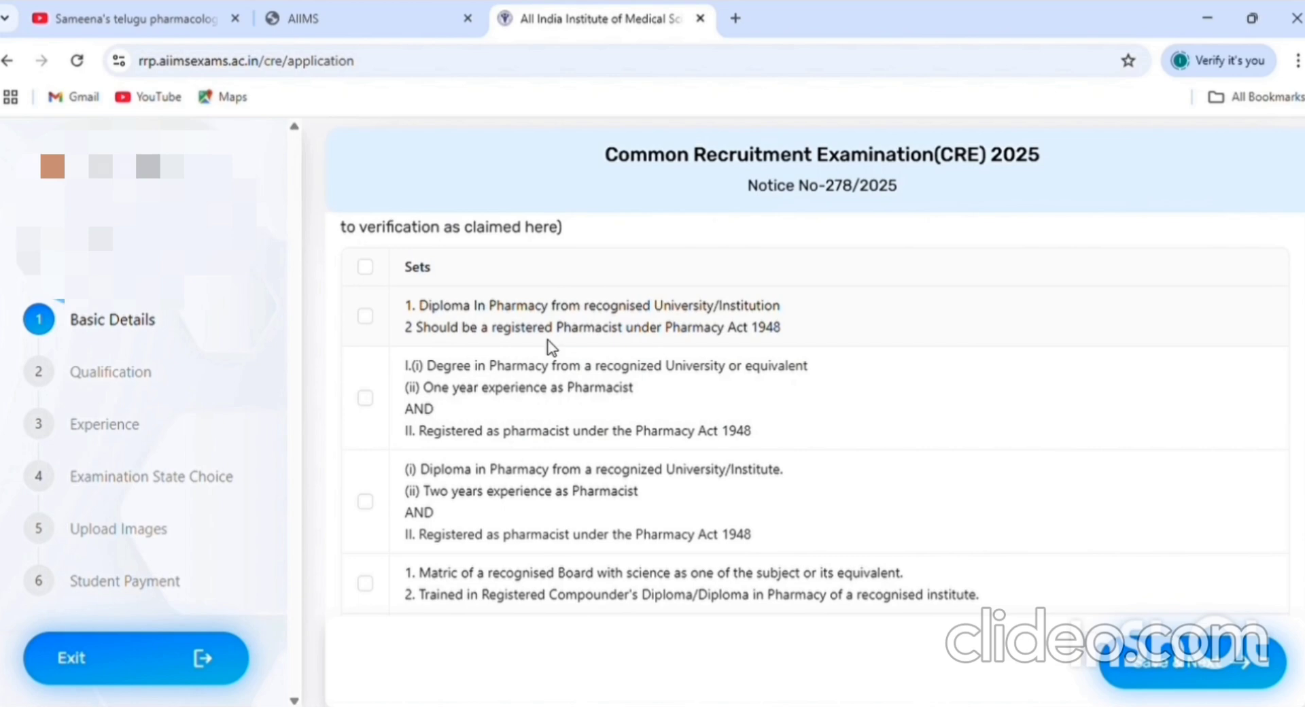
{"action": "scroll", "coordinate": [552, 348], "scroll_direction": "down", "scroll_amount": 1}
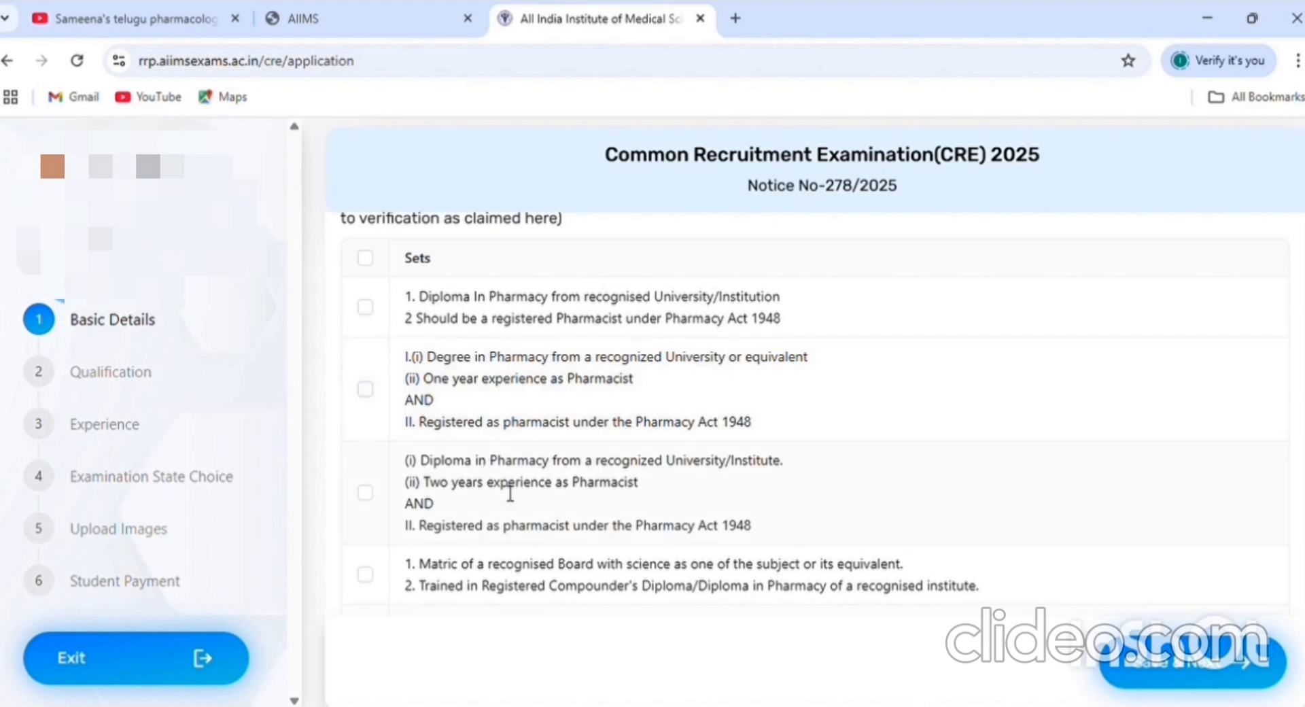
{"action": "scroll", "coordinate": [509, 493], "scroll_direction": "down", "scroll_amount": 2}
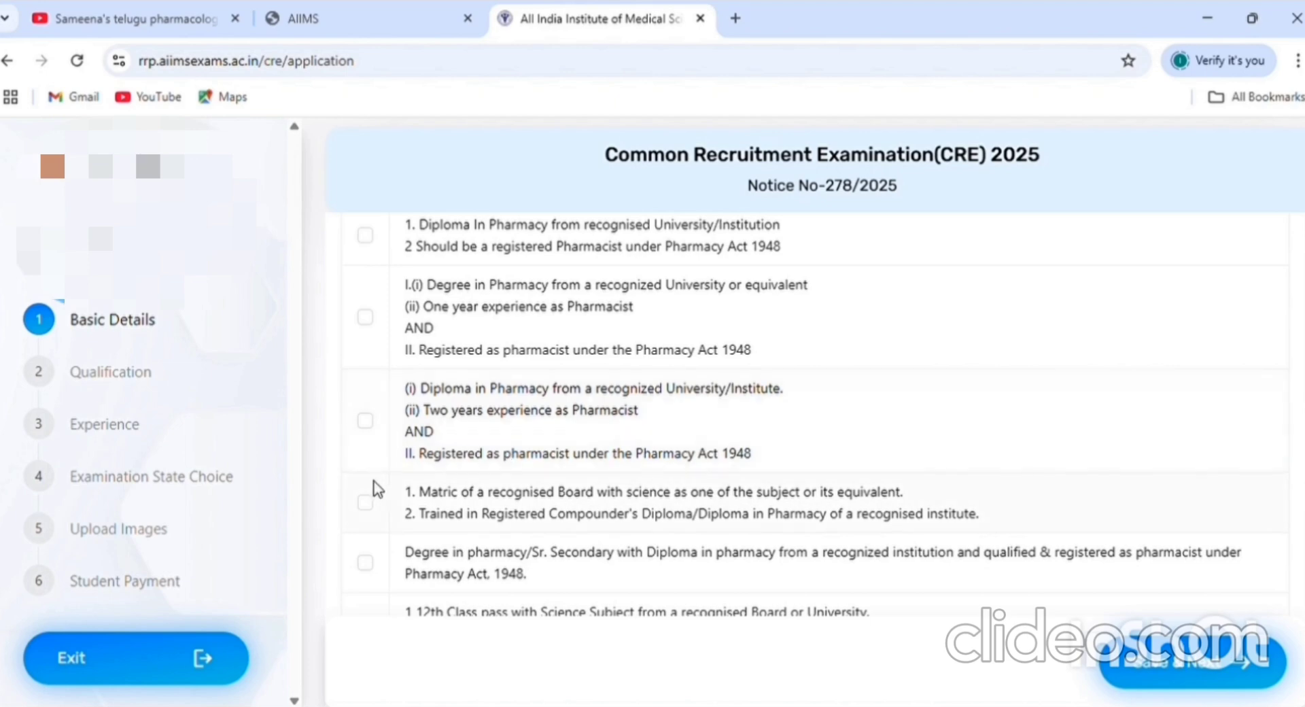
Examine the remaining qualification sets and the fields for parents' names, gender, PWBD status, category and nationality.
{"action": "scroll", "coordinate": [416, 514], "scroll_direction": "down", "scroll_amount": 1}
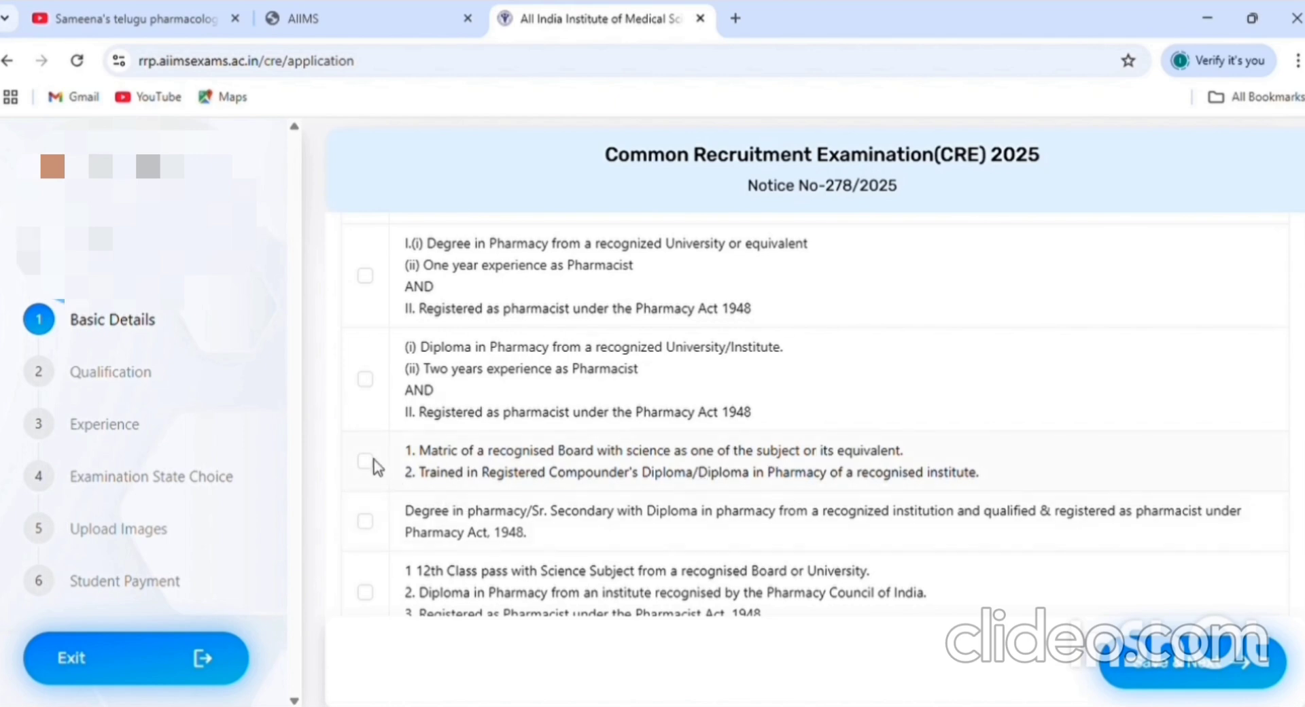
{"action": "scroll", "coordinate": [452, 533], "scroll_direction": "down", "scroll_amount": 1}
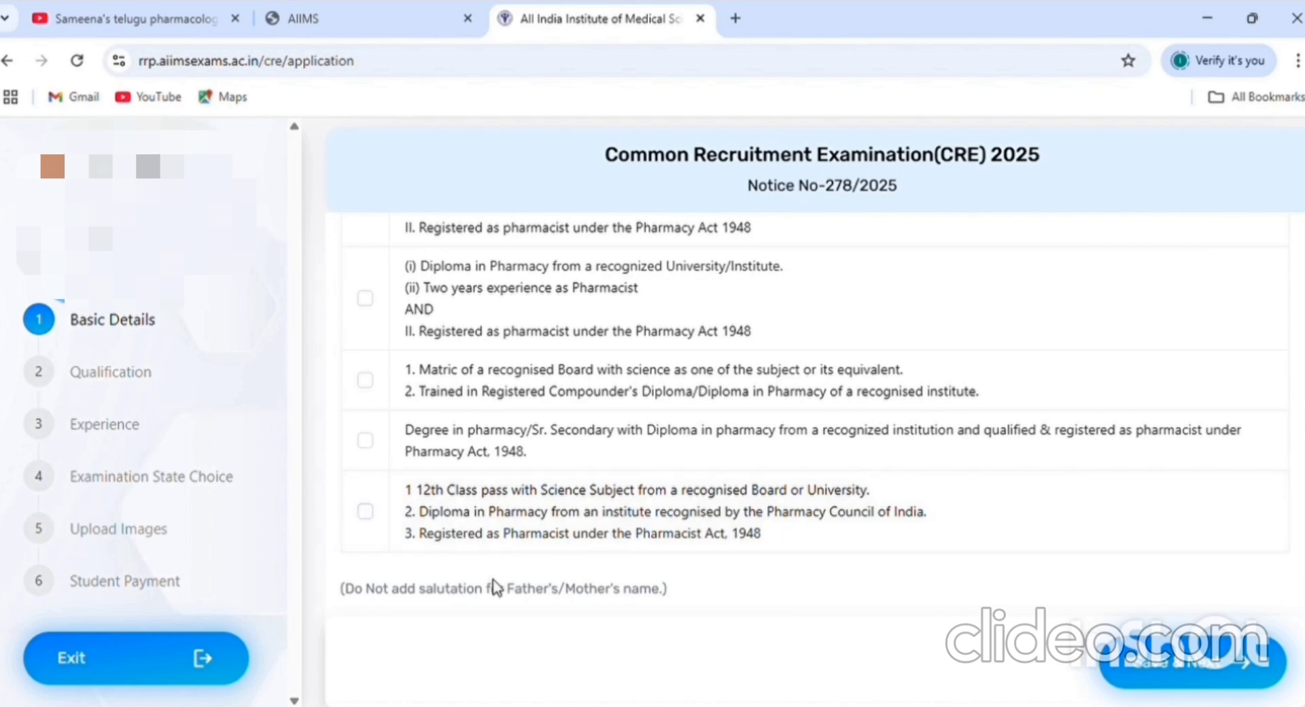
{"action": "scroll", "coordinate": [495, 586], "scroll_direction": "down", "scroll_amount": 3}
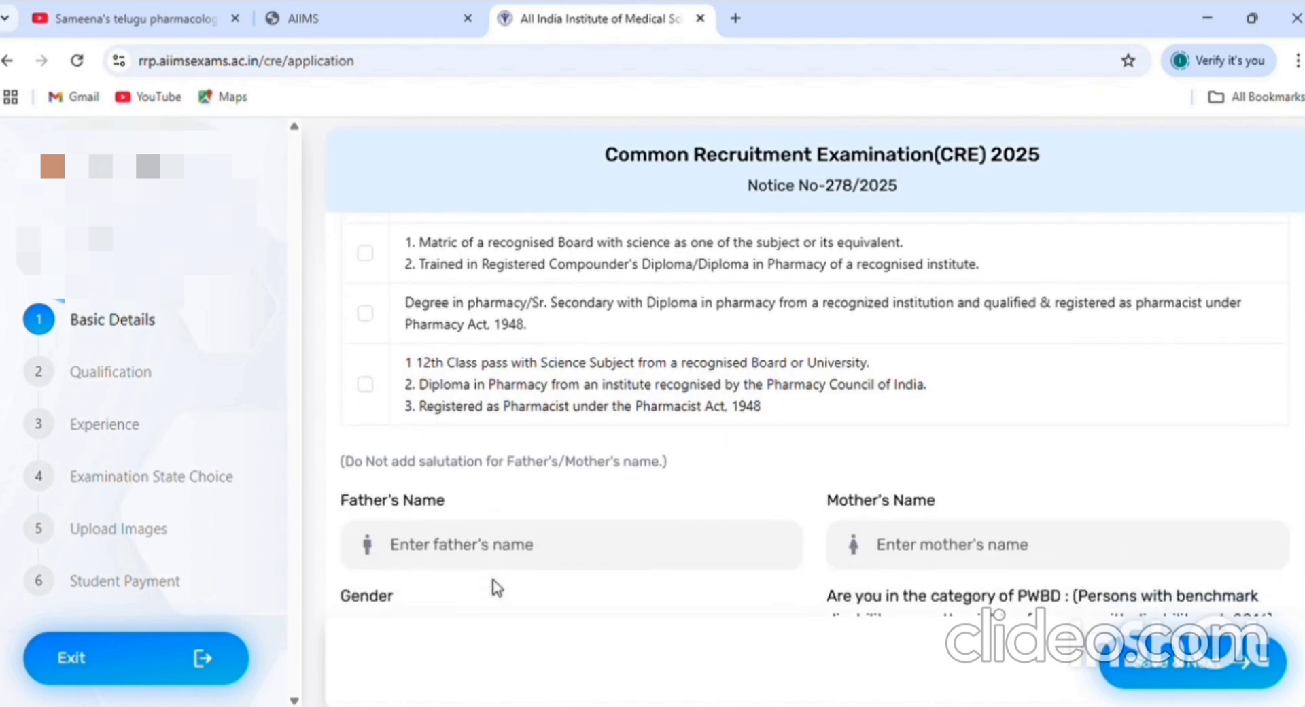
{"action": "scroll", "coordinate": [494, 584], "scroll_direction": "down", "scroll_amount": 2}
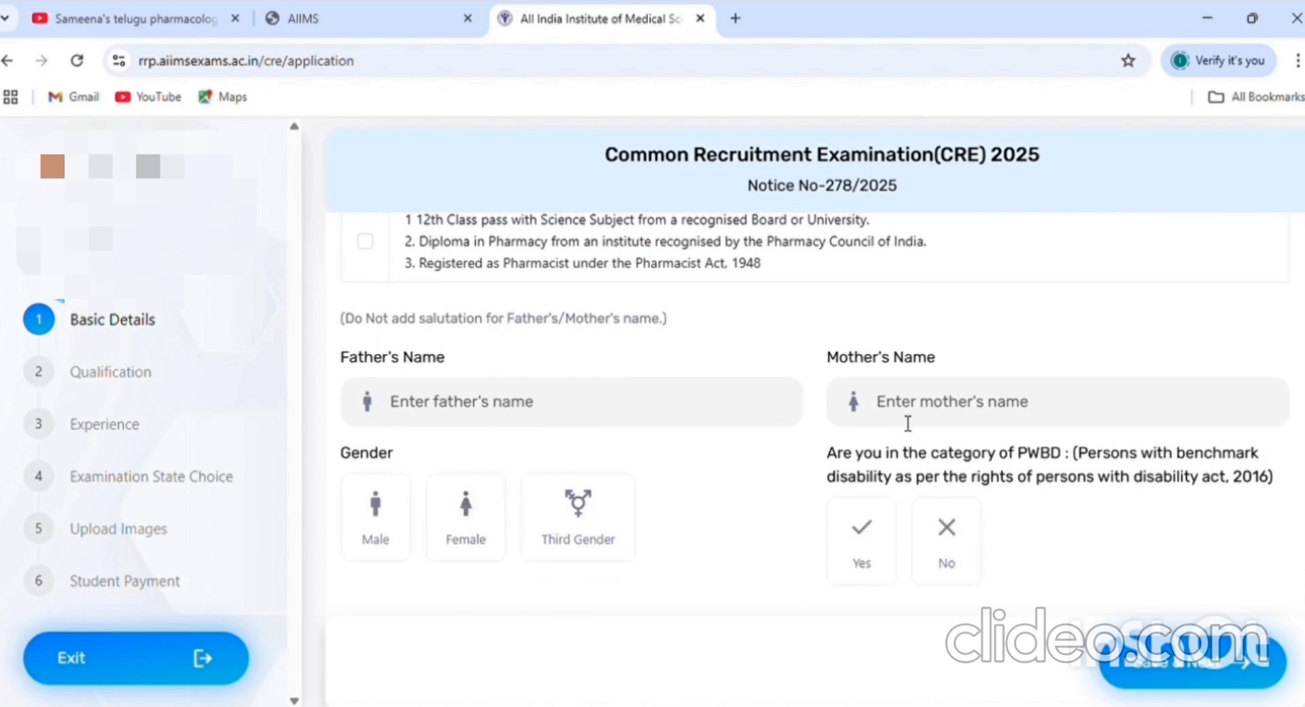
{"action": "scroll", "coordinate": [651, 530], "scroll_direction": "down", "scroll_amount": 2}
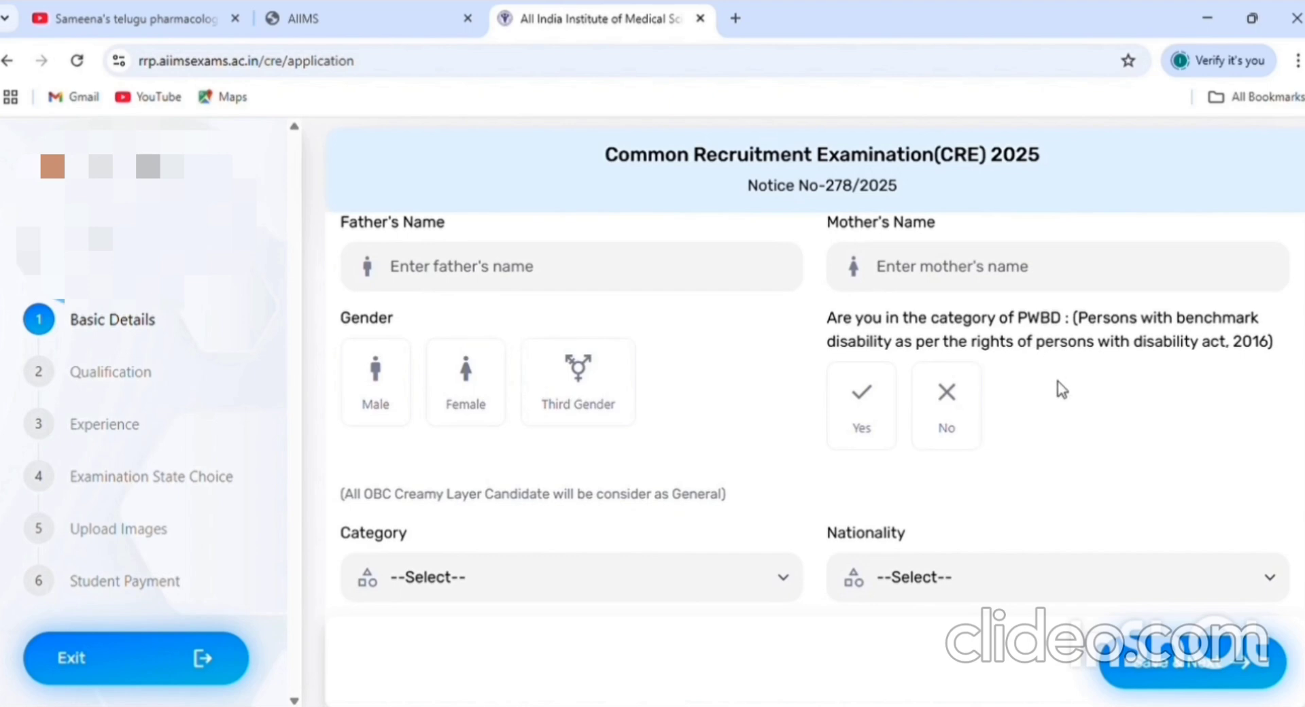
{"action": "scroll", "coordinate": [1062, 392], "scroll_direction": "down", "scroll_amount": 1}
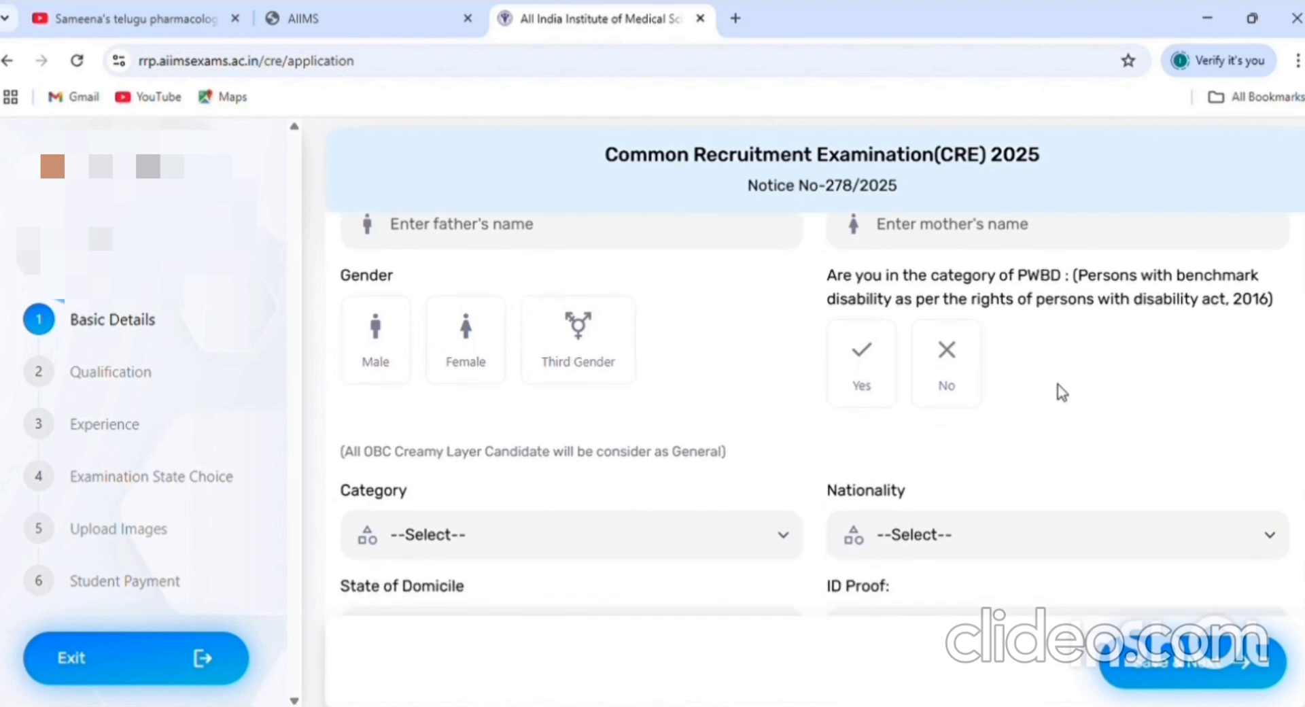
{"action": "scroll", "coordinate": [1061, 392], "scroll_direction": "down", "scroll_amount": 2}
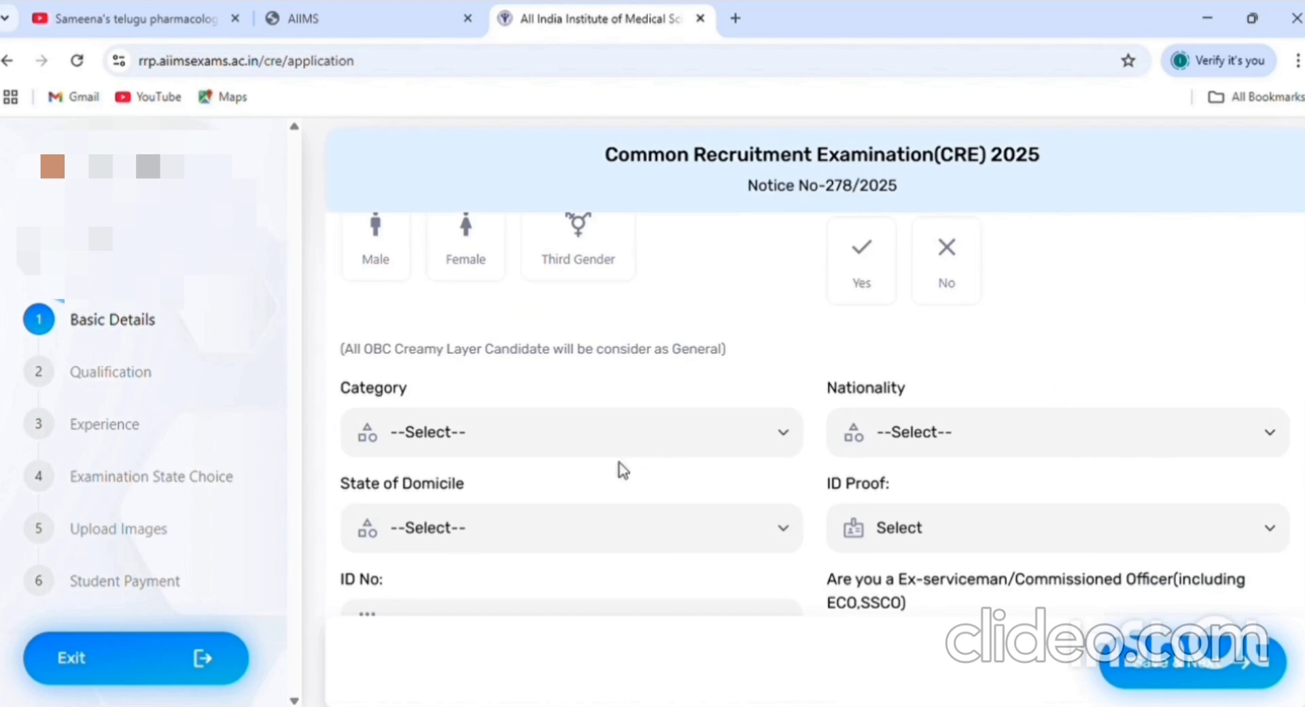
Set the State of Domicile to Chandigarh in the basic details.
{"action": "scroll", "coordinate": [624, 446], "scroll_direction": "down", "scroll_amount": 2}
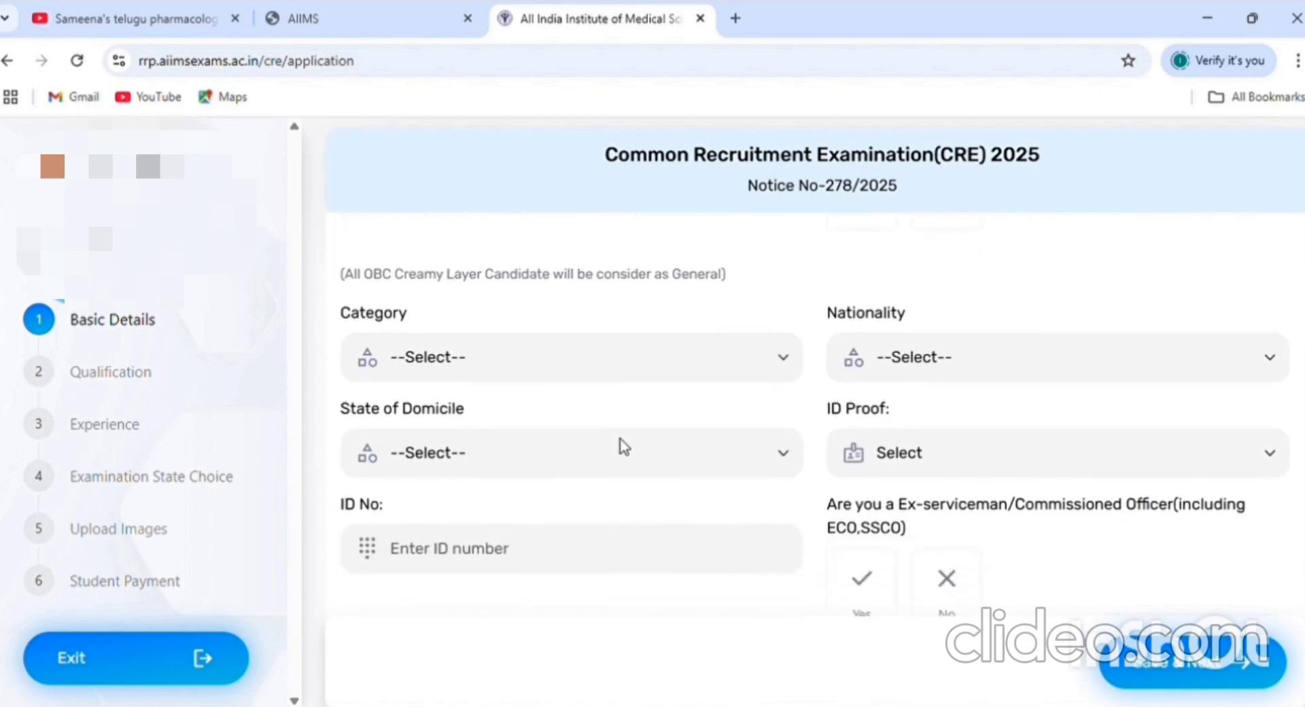
{"action": "left_click", "coordinate": [631, 462]}
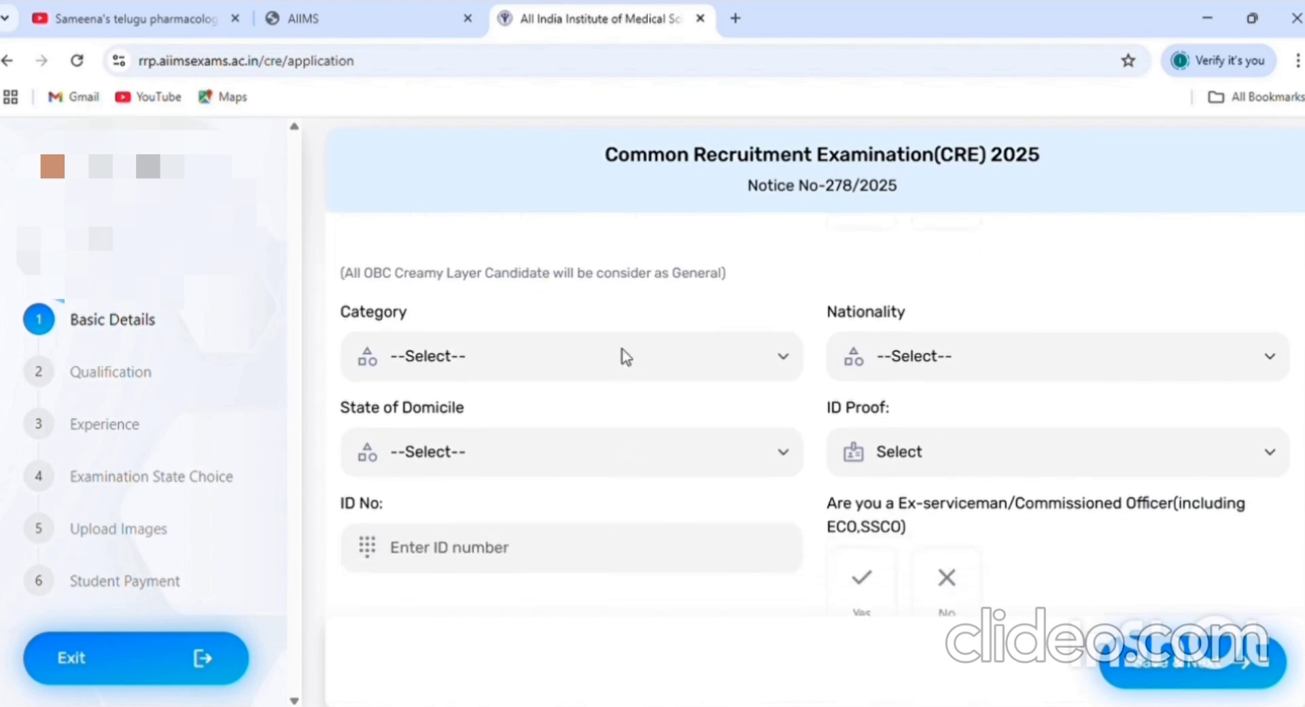
{"action": "left_click", "coordinate": [651, 169]}
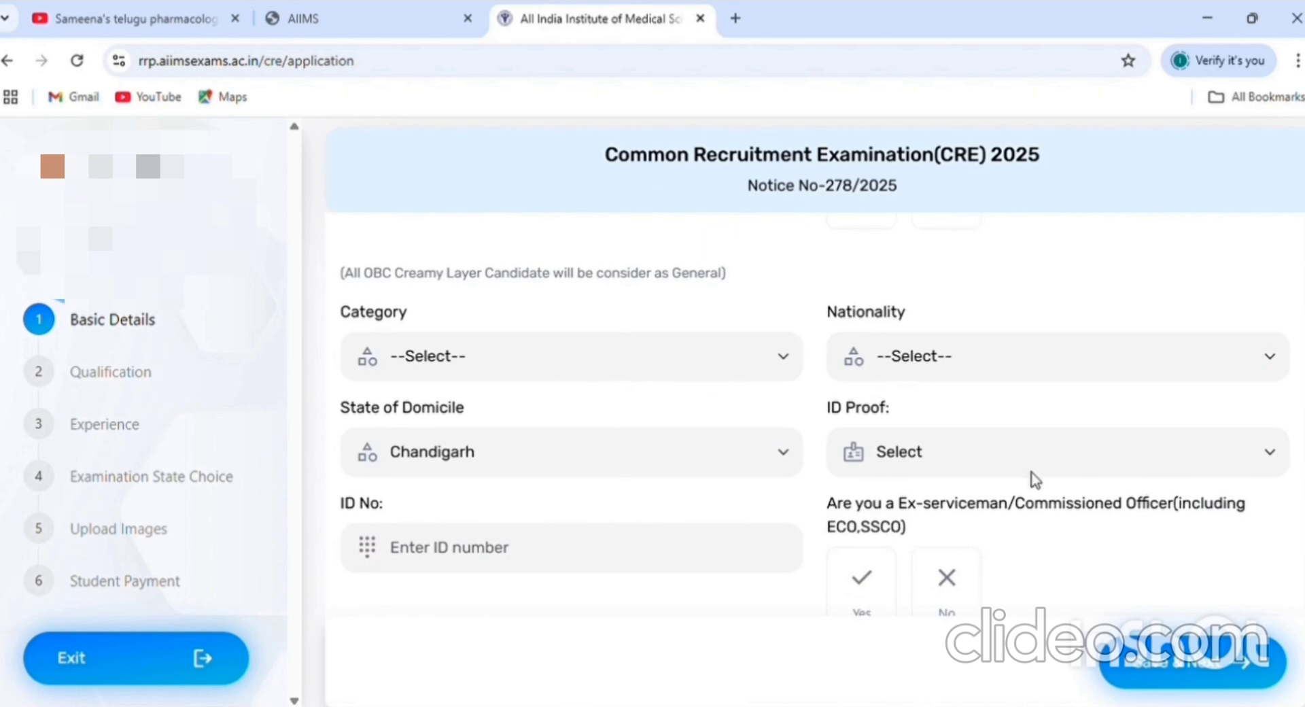
Examine the remaining basic details, from ID number, service and marital status questions to date of birth, alternate number and permanent address.
{"action": "scroll", "coordinate": [1035, 480], "scroll_direction": "down", "scroll_amount": 2}
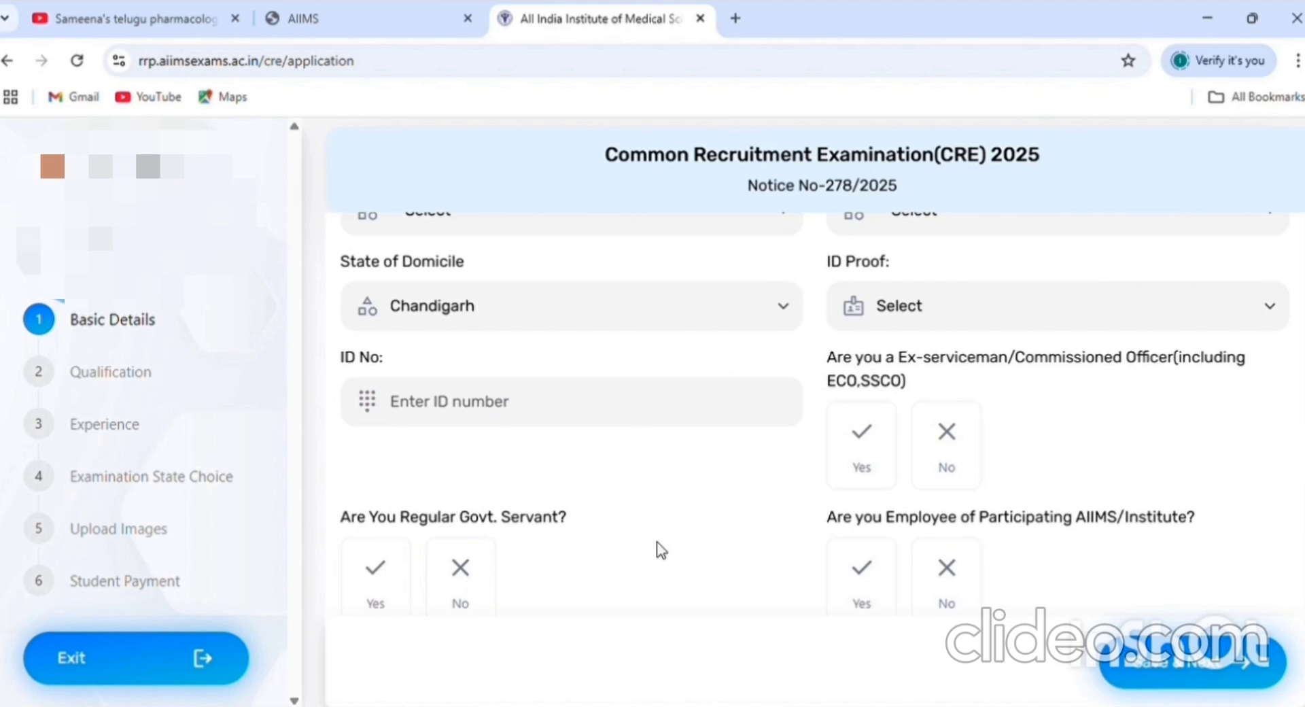
{"action": "scroll", "coordinate": [657, 540], "scroll_direction": "down", "scroll_amount": 2}
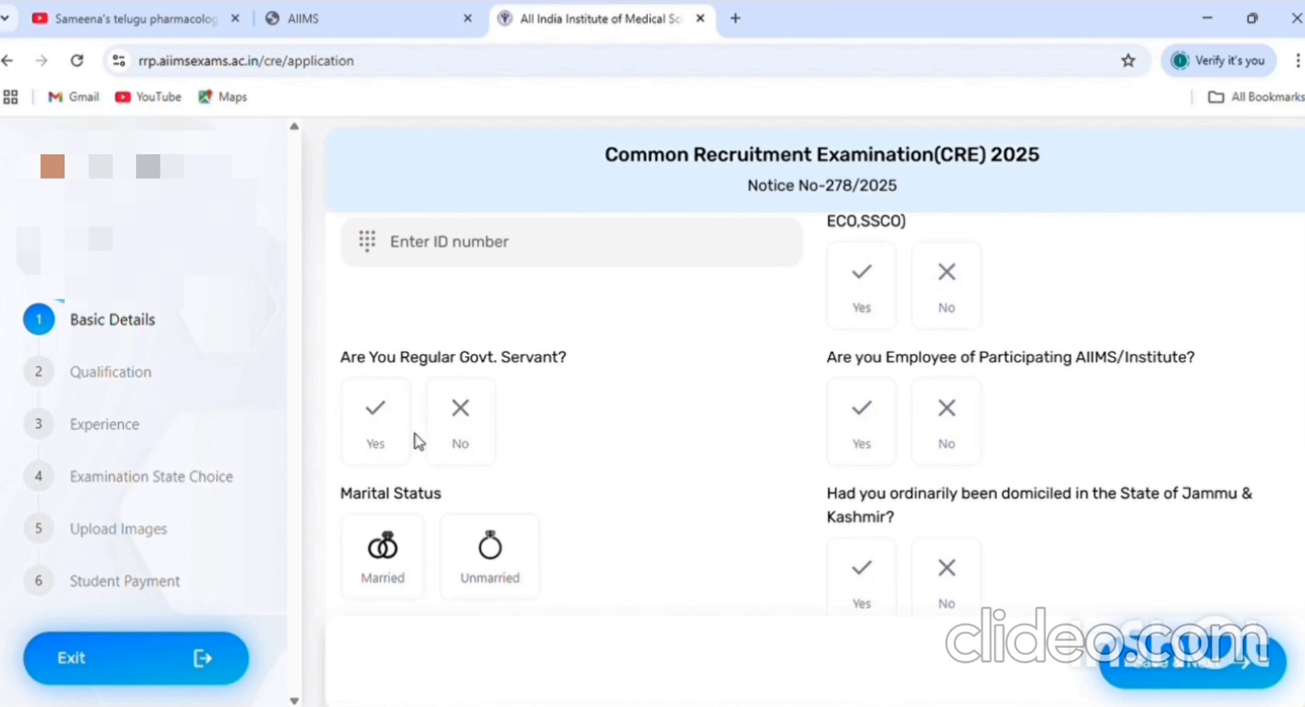
{"action": "left_click", "coordinate": [456, 457]}
{"action": "scroll", "coordinate": [1019, 440], "scroll_direction": "down", "scroll_amount": 1}
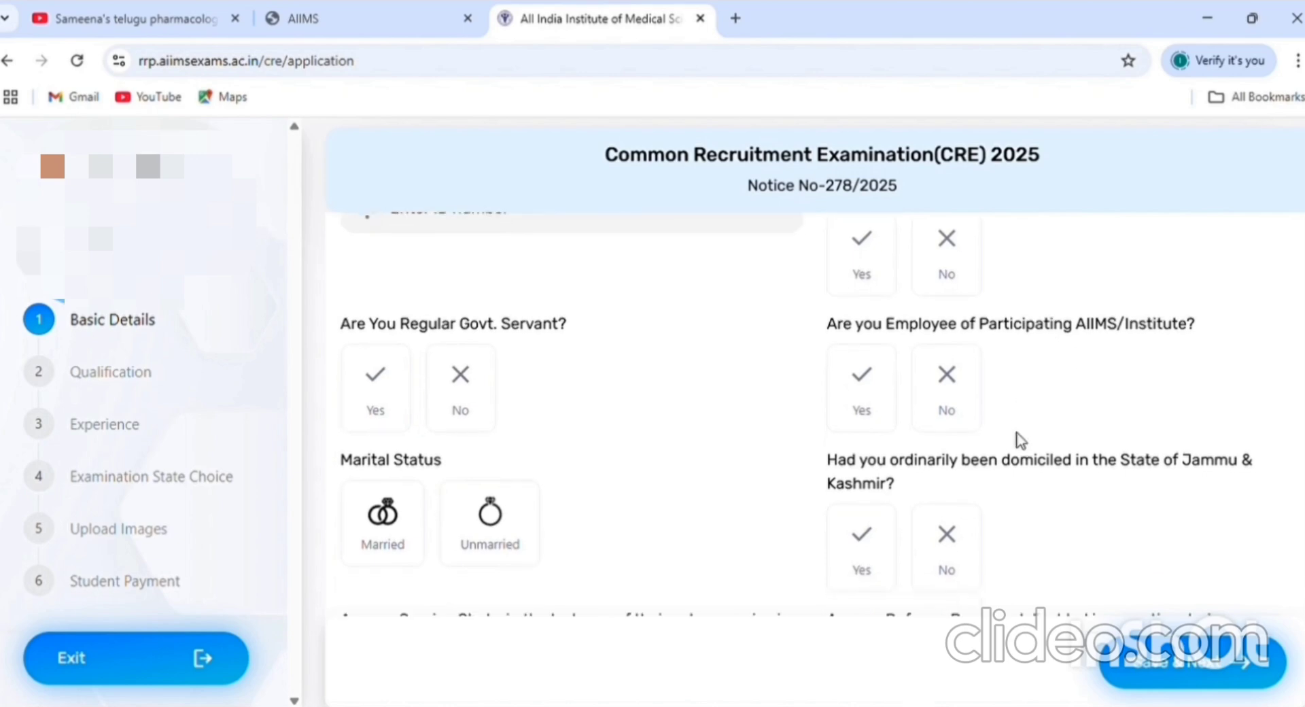
{"action": "left_click", "coordinate": [840, 428]}
{"action": "scroll", "coordinate": [621, 564], "scroll_direction": "down", "scroll_amount": 2}
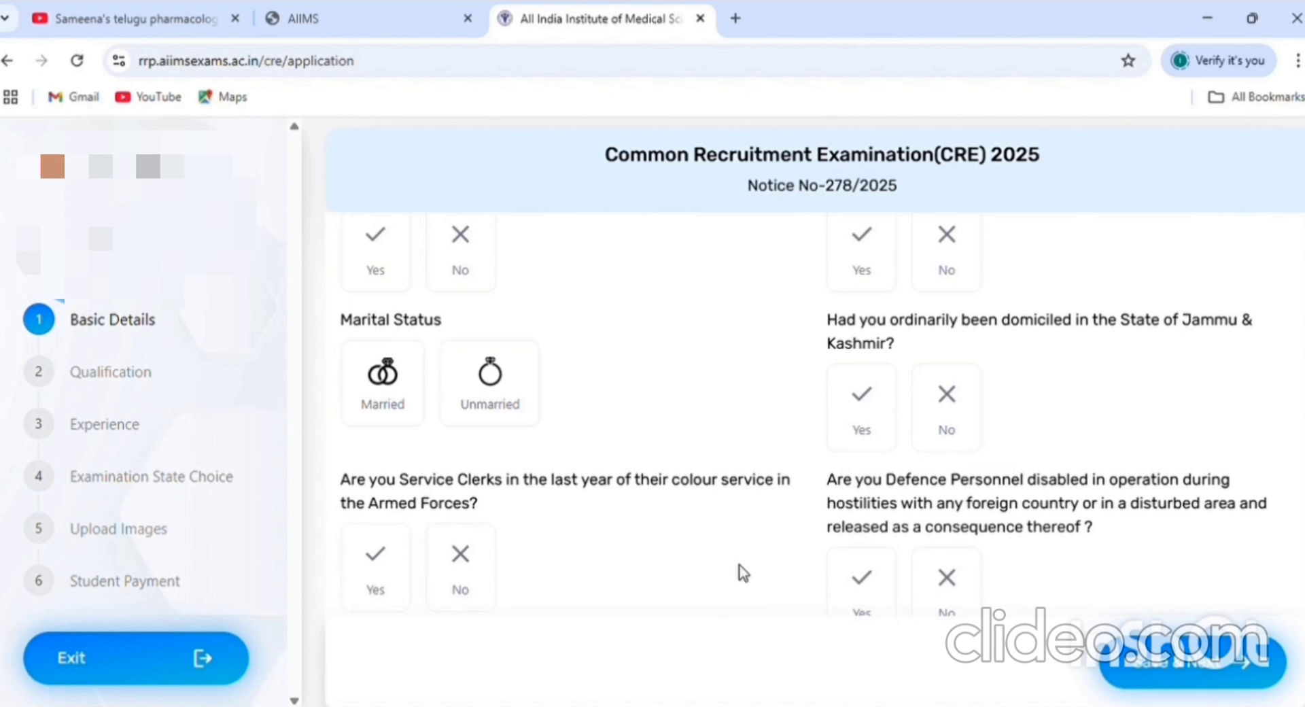
{"action": "scroll", "coordinate": [743, 572], "scroll_direction": "down", "scroll_amount": 1}
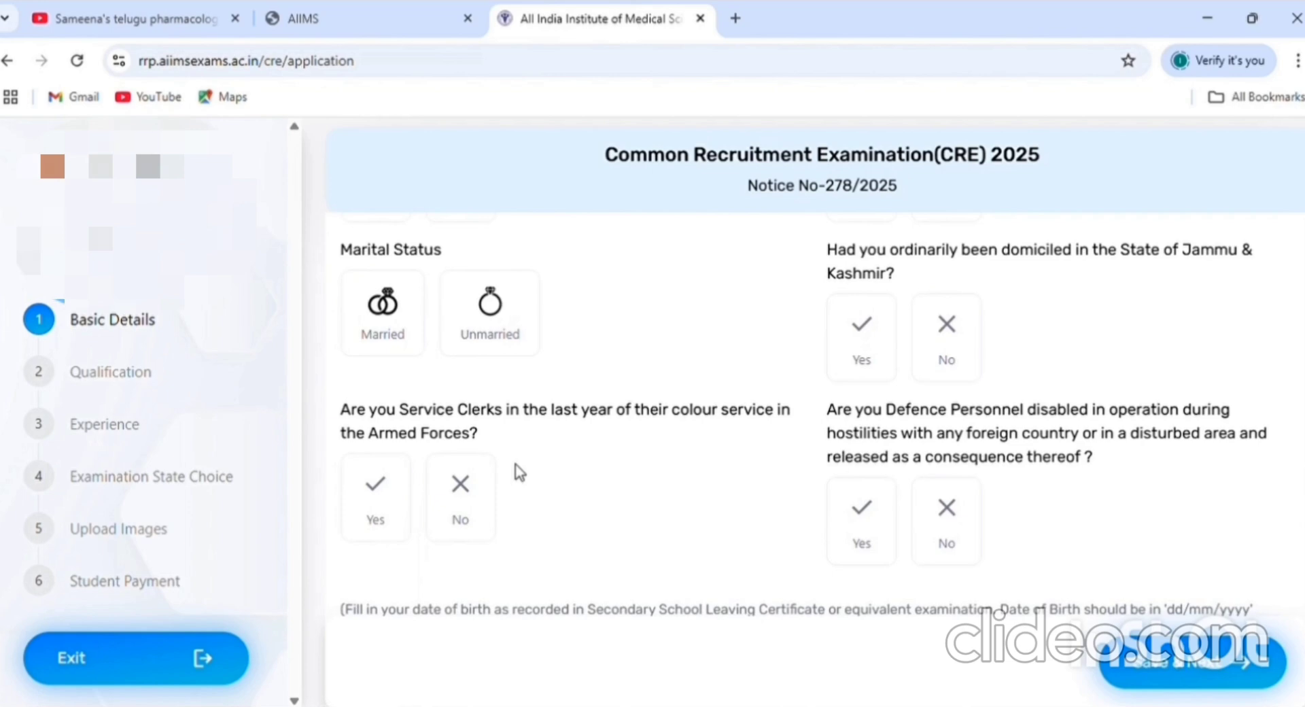
{"action": "left_click", "coordinate": [446, 521]}
{"action": "scroll", "coordinate": [1166, 503], "scroll_direction": "down", "scroll_amount": 1}
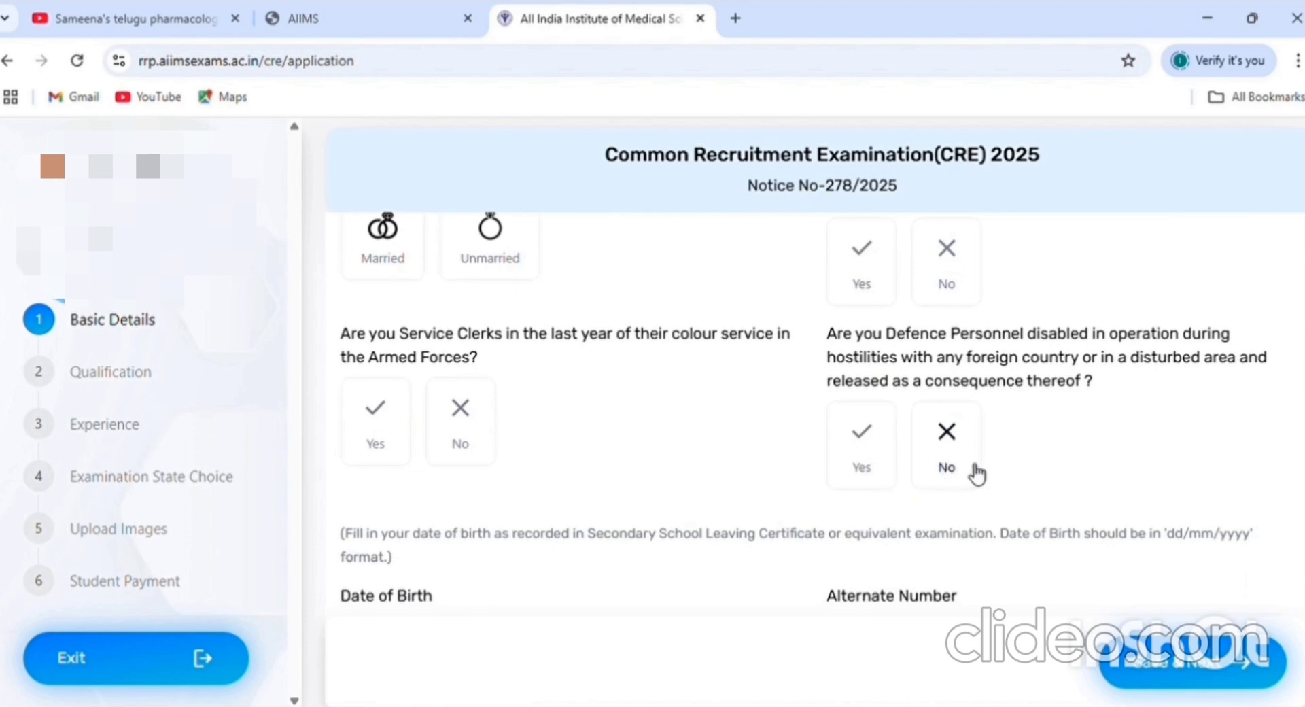
{"action": "scroll", "coordinate": [673, 578], "scroll_direction": "down", "scroll_amount": 3}
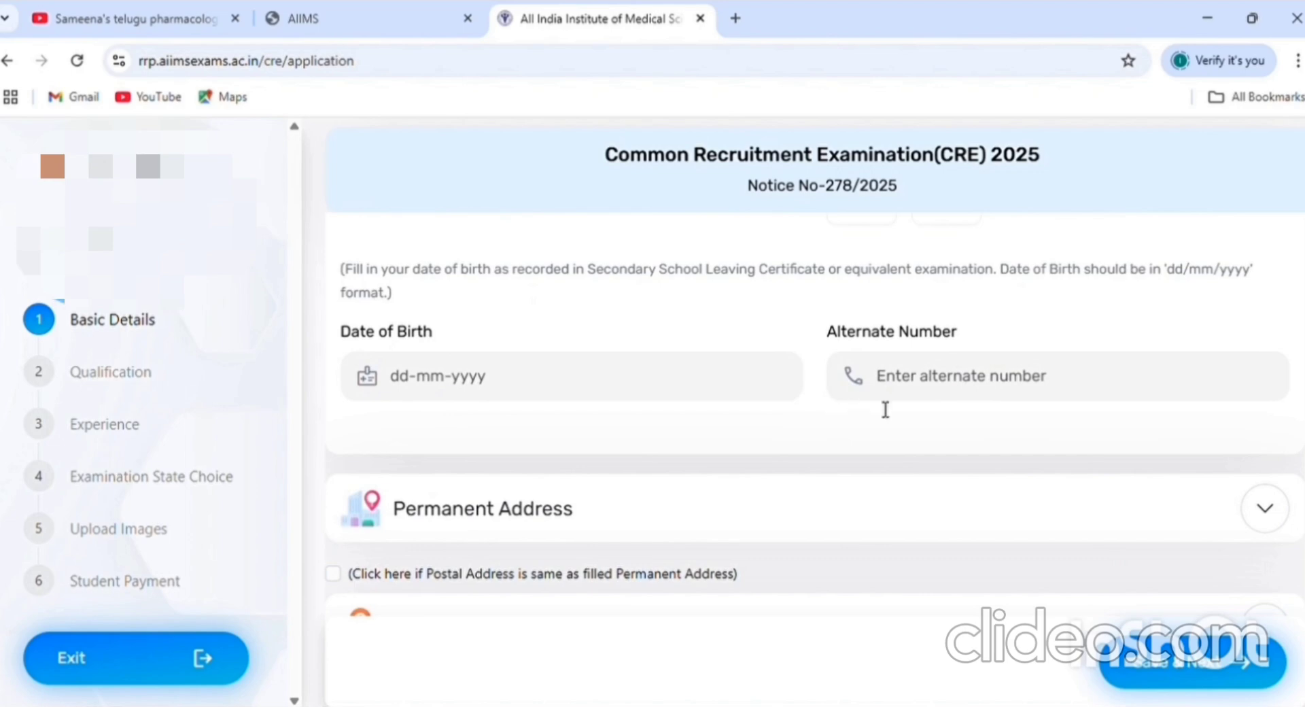
{"action": "scroll", "coordinate": [885, 409], "scroll_direction": "down", "scroll_amount": 1}
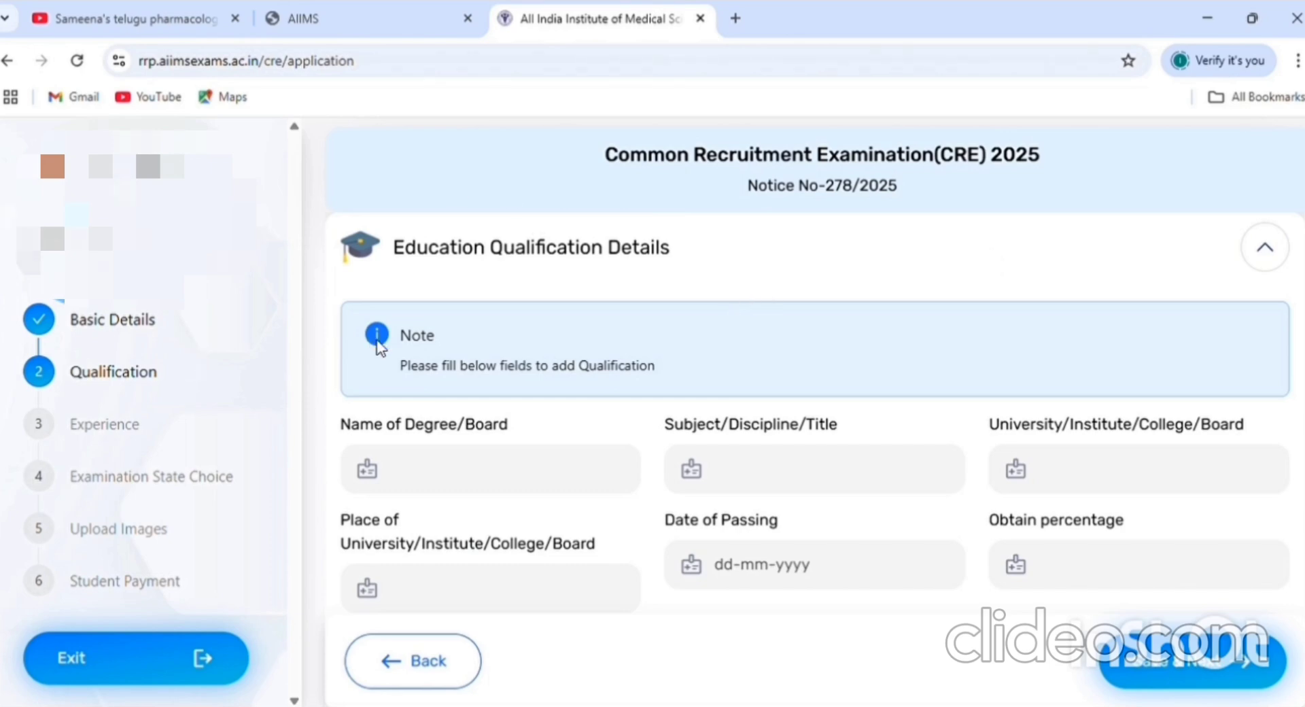
Examine the Education Qualification Details fields and the requirements for uploading the certificate.
{"action": "scroll", "coordinate": [338, 425], "scroll_direction": "down", "scroll_amount": 1}
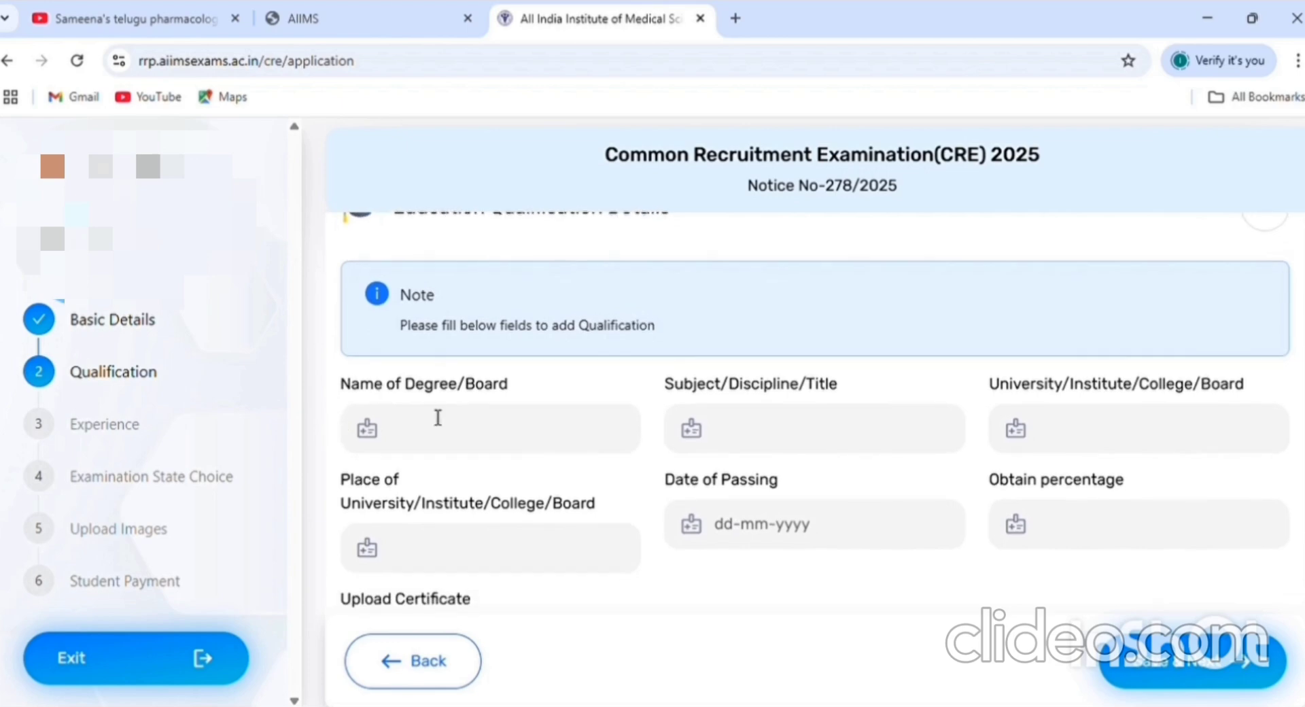
{"action": "scroll", "coordinate": [438, 417], "scroll_direction": "down", "scroll_amount": 2}
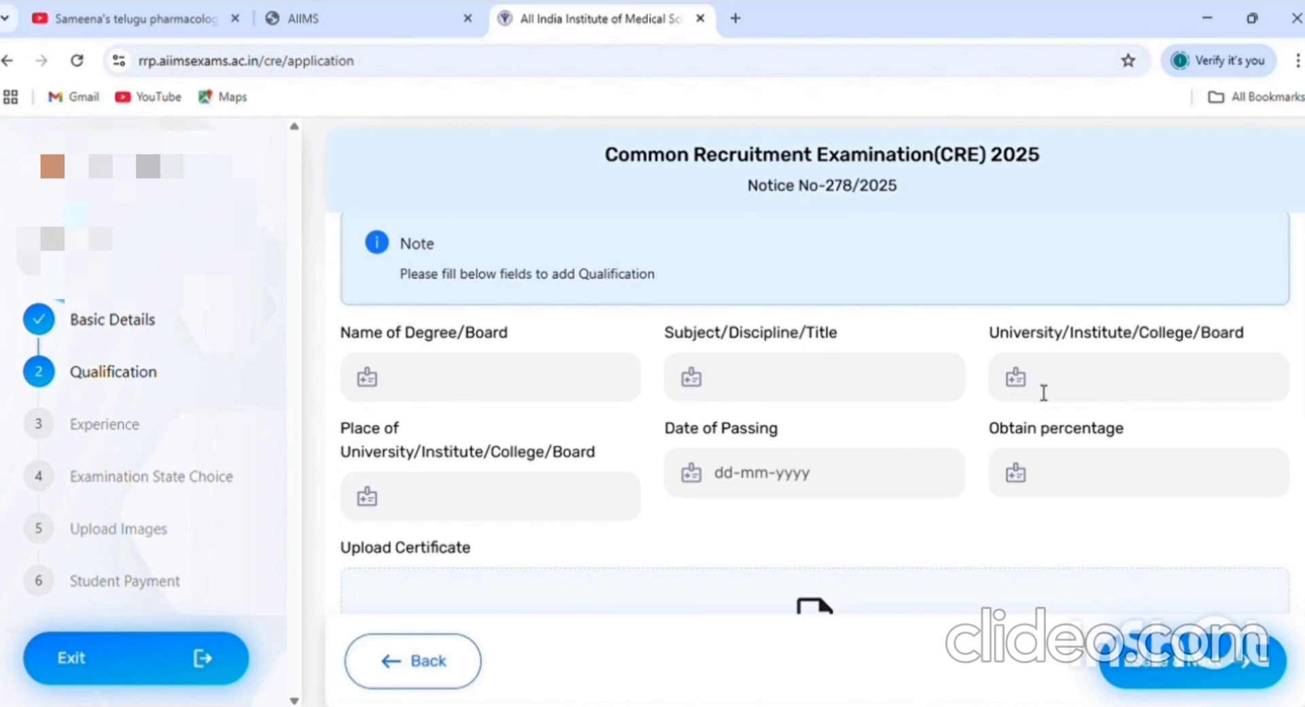
{"action": "left_click", "coordinate": [618, 521]}
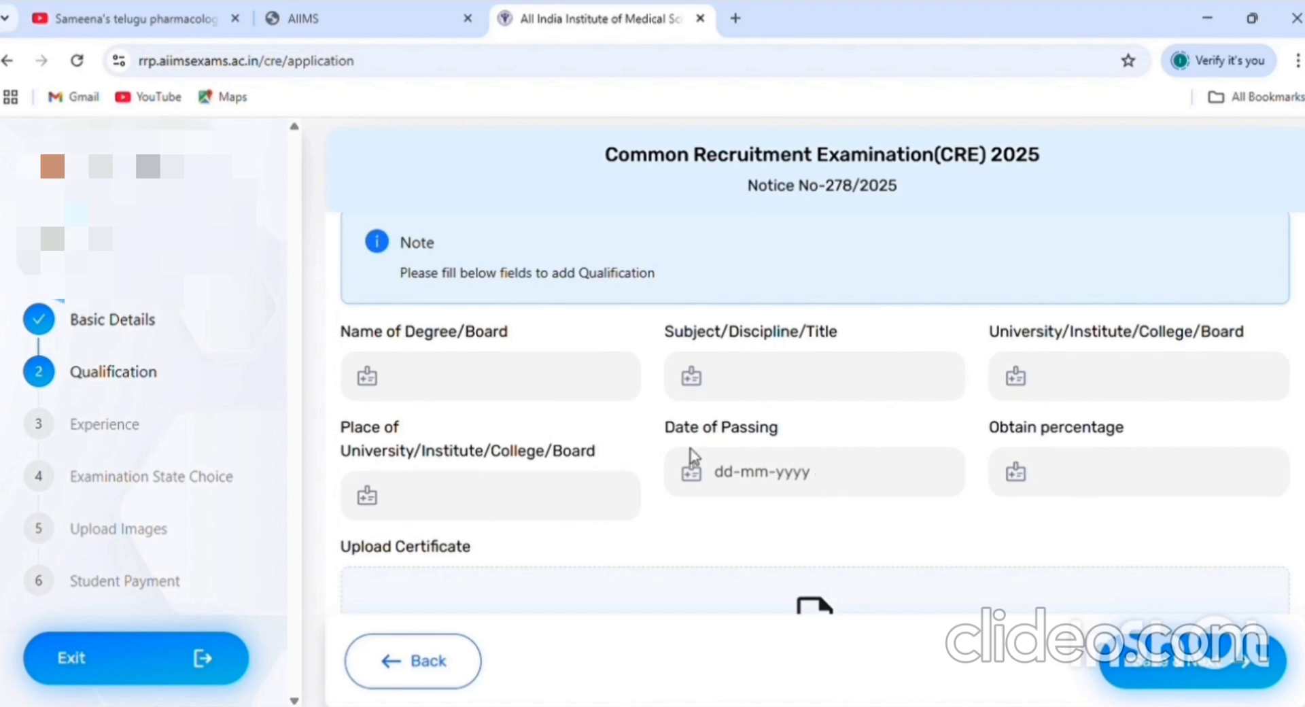
{"action": "scroll", "coordinate": [786, 485], "scroll_direction": "down", "scroll_amount": 3}
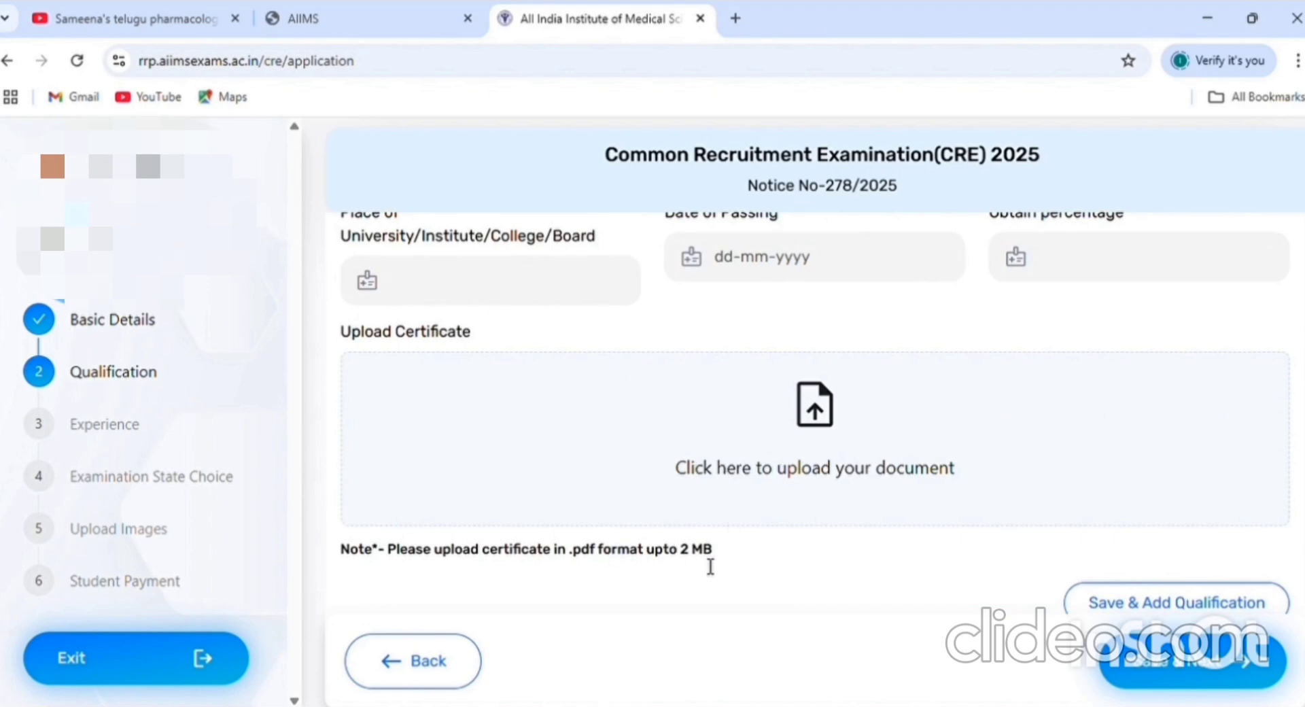
{"action": "scroll", "coordinate": [711, 566], "scroll_direction": "down", "scroll_amount": 2}
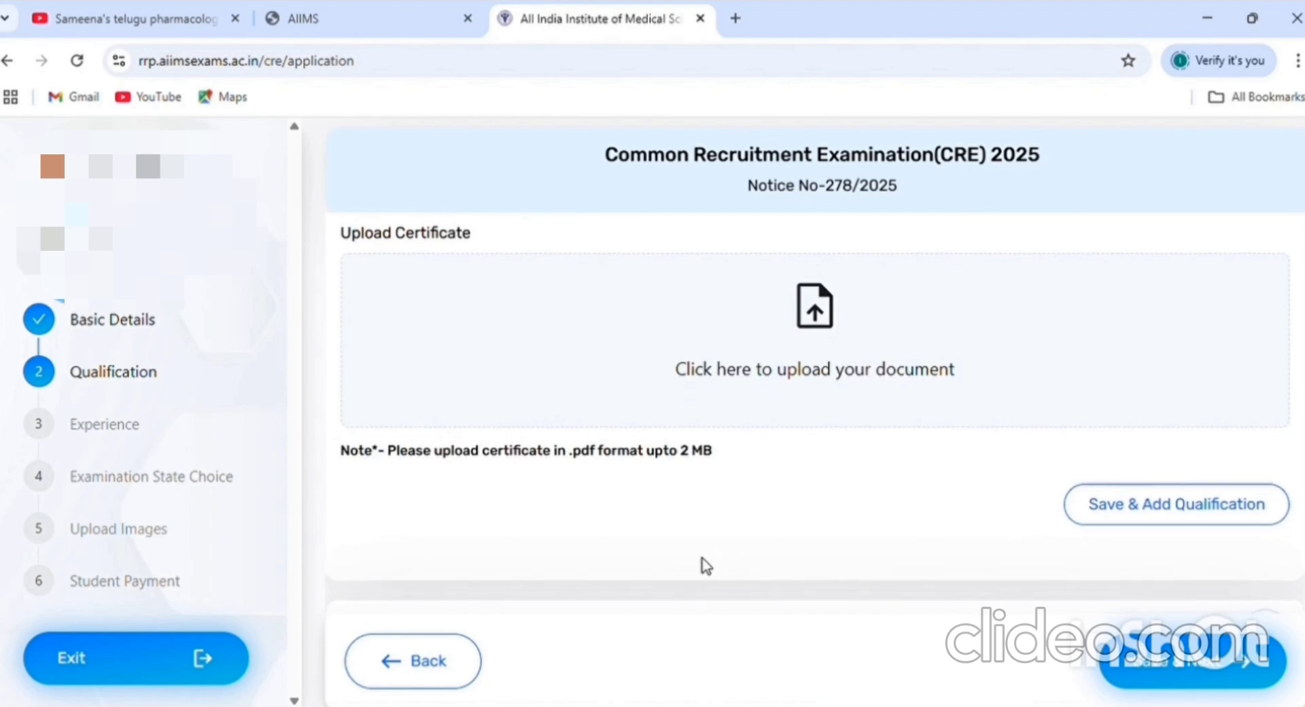
{"action": "scroll", "coordinate": [704, 565], "scroll_direction": "down", "scroll_amount": 1}
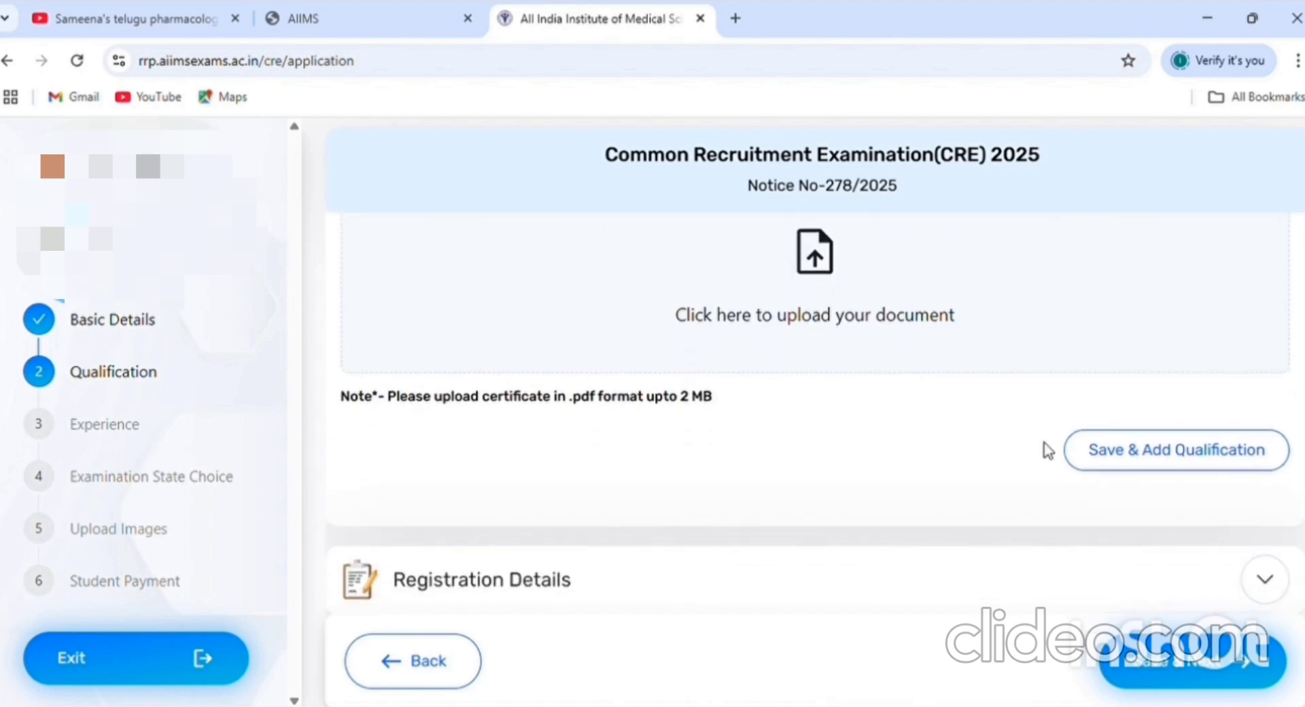
{"action": "scroll", "coordinate": [1048, 449], "scroll_direction": "down", "scroll_amount": 1}
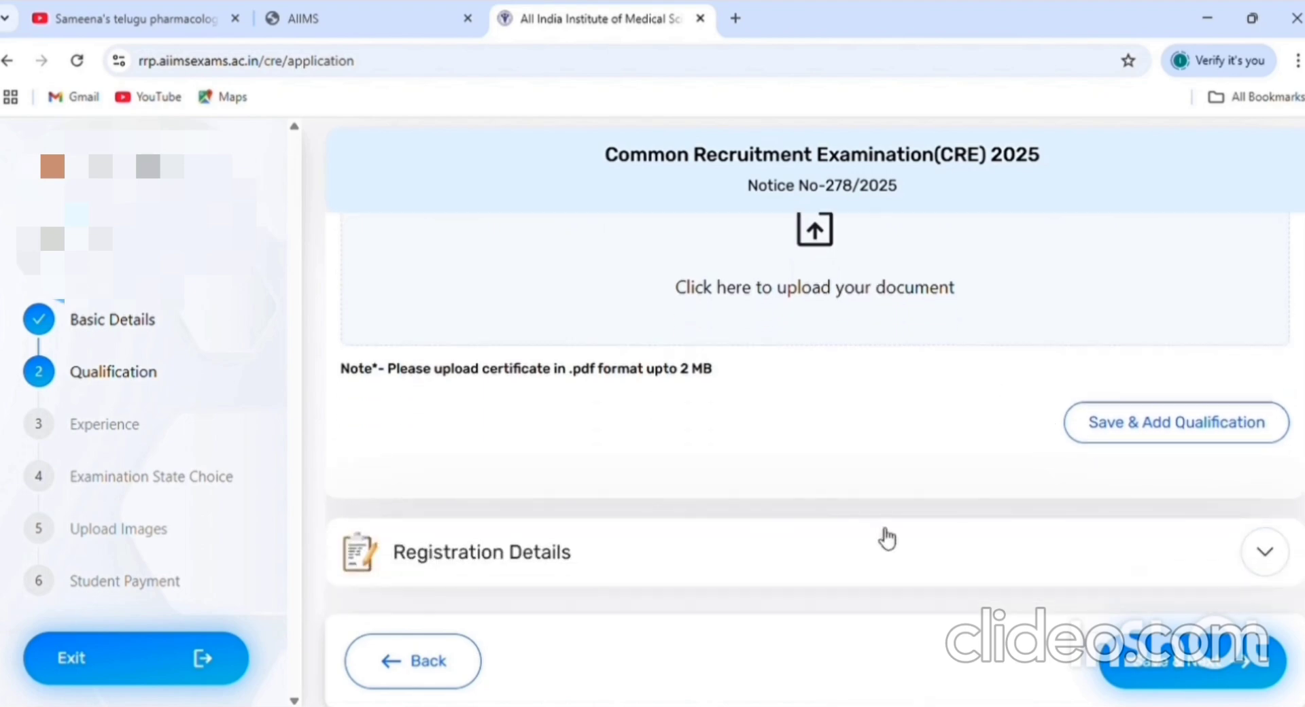
Expand Registration Details, answer Yes to having relevant registration, and look over the registration and certificate fields.
{"action": "left_click", "coordinate": [864, 566]}
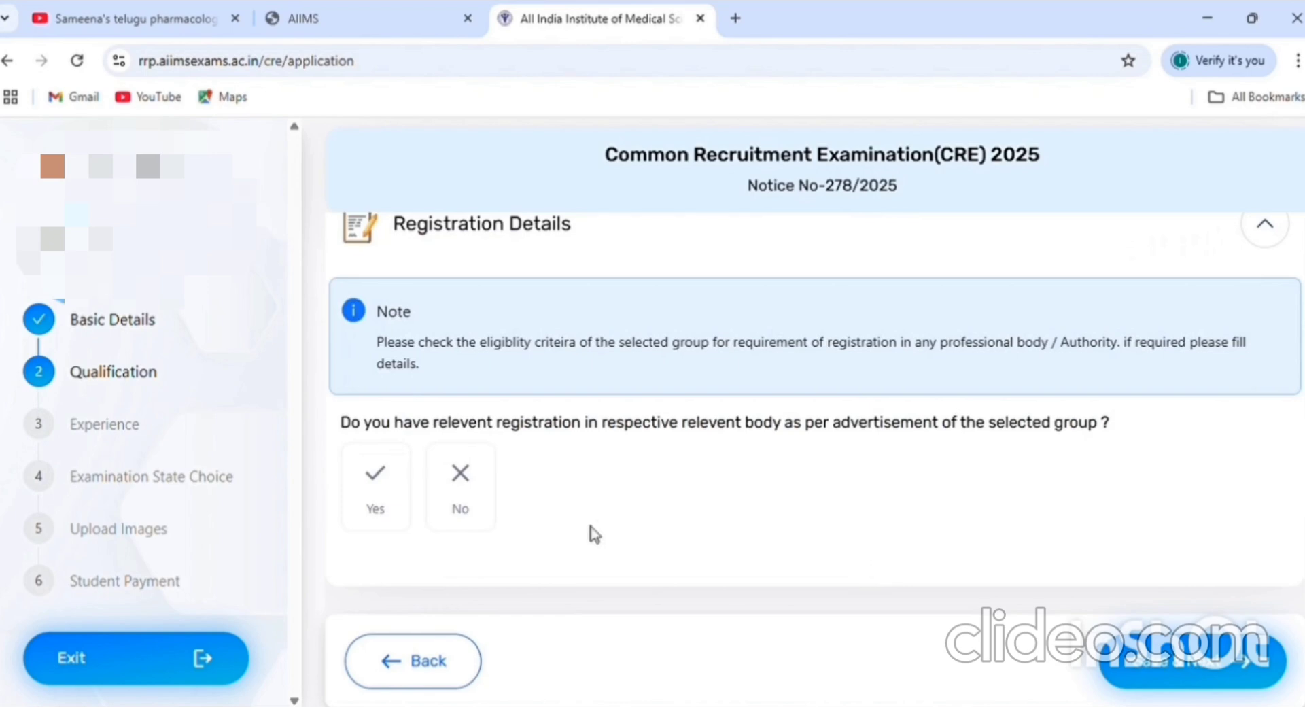
{"action": "left_click", "coordinate": [388, 481]}
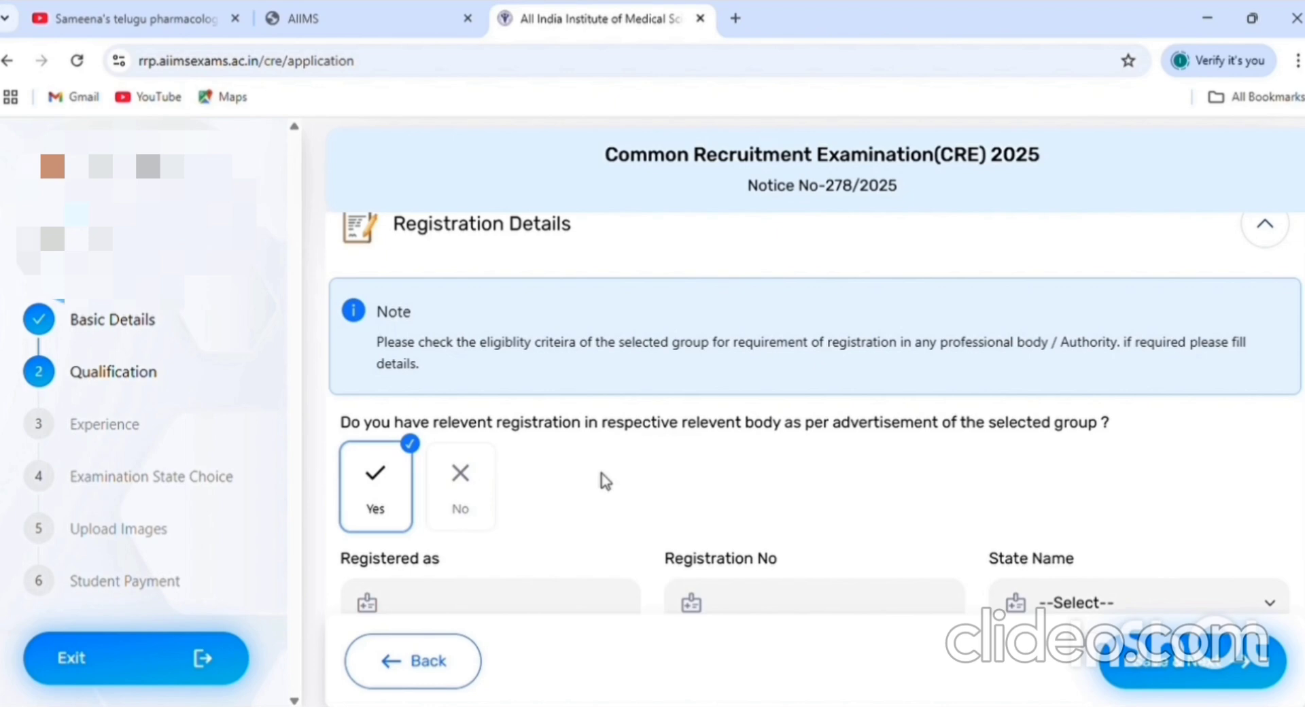
{"action": "scroll", "coordinate": [602, 476], "scroll_direction": "down", "scroll_amount": 2}
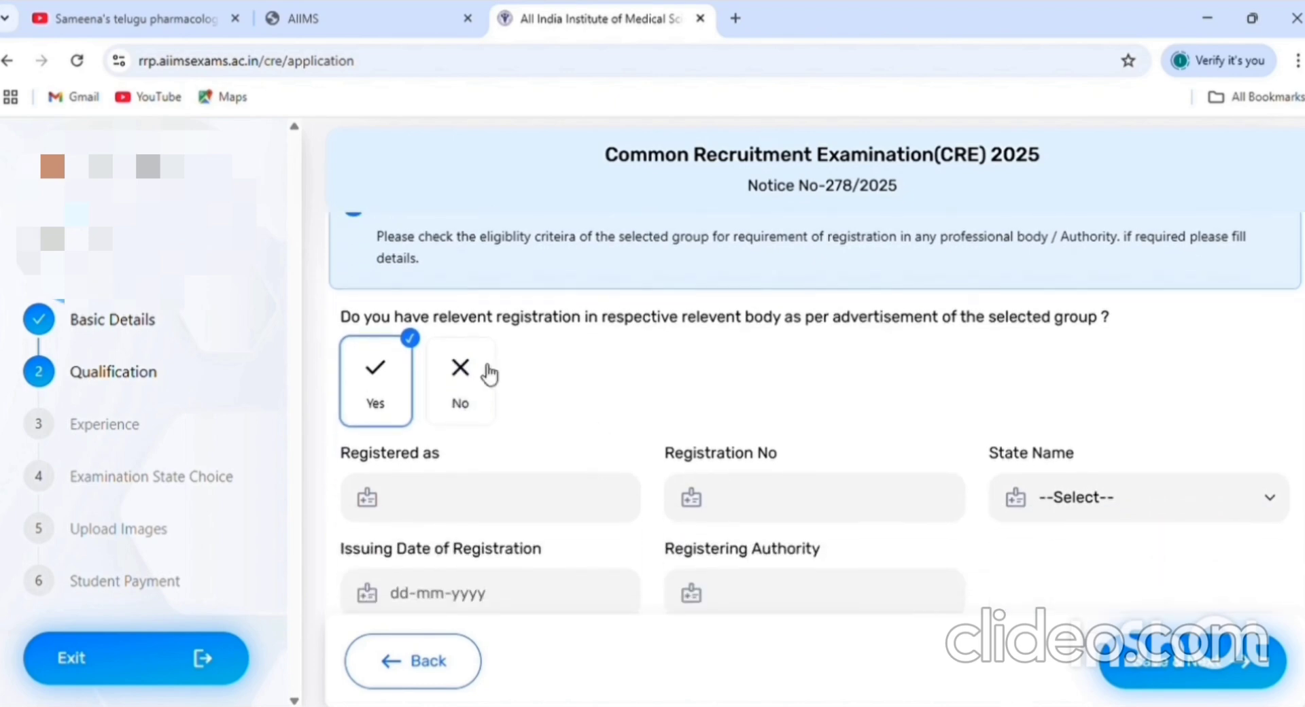
{"action": "scroll", "coordinate": [582, 443], "scroll_direction": "down", "scroll_amount": 2}
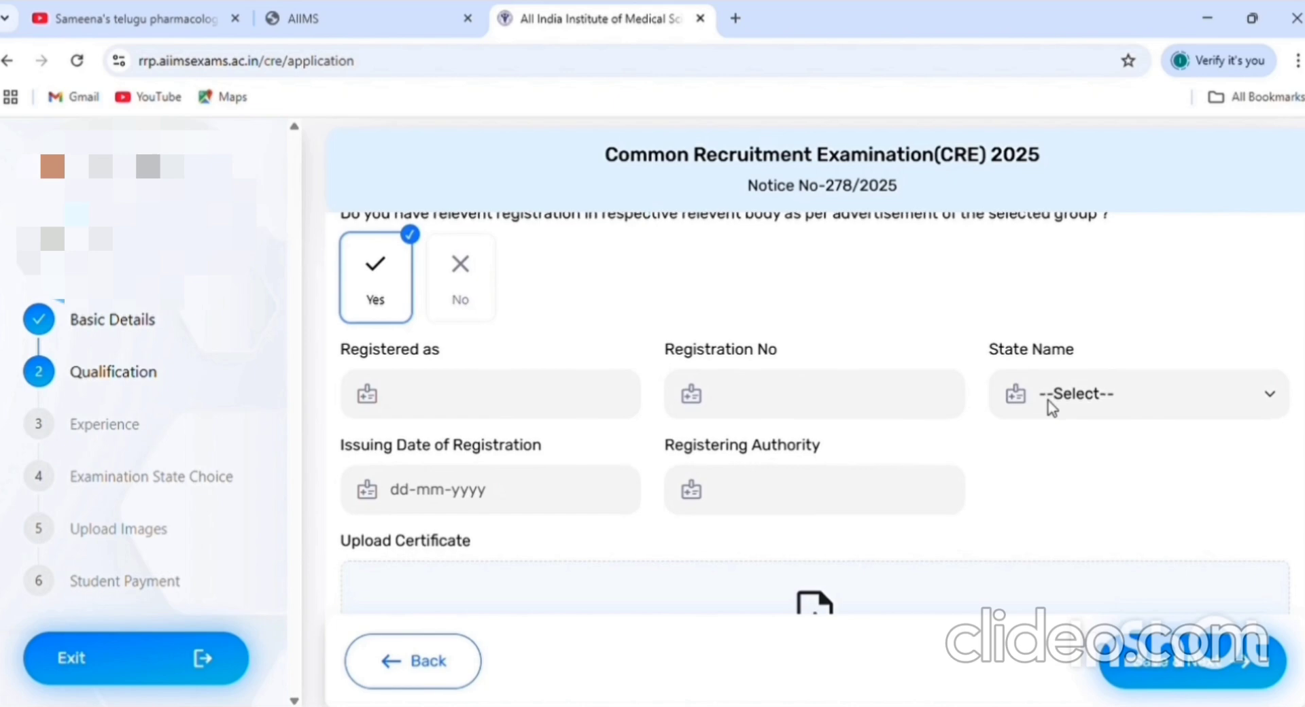
{"action": "scroll", "coordinate": [1052, 406], "scroll_direction": "down", "scroll_amount": 1}
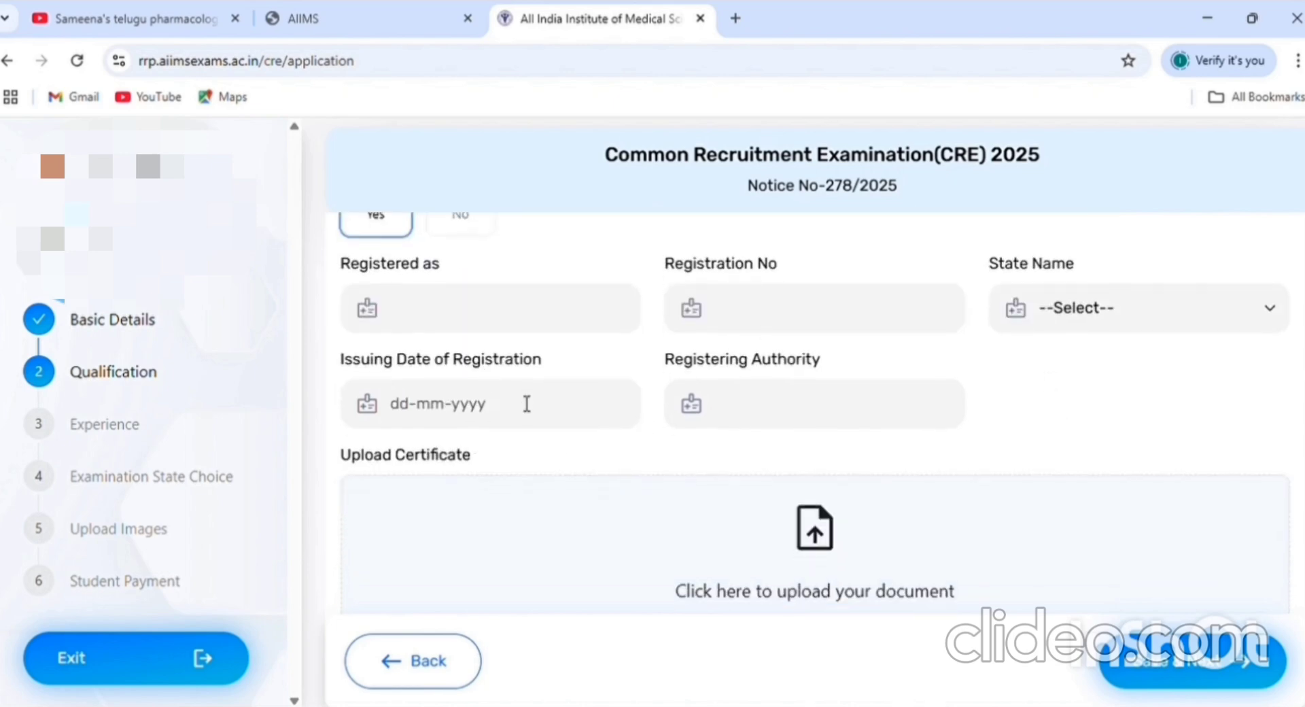
{"action": "scroll", "coordinate": [527, 404], "scroll_direction": "down", "scroll_amount": 1}
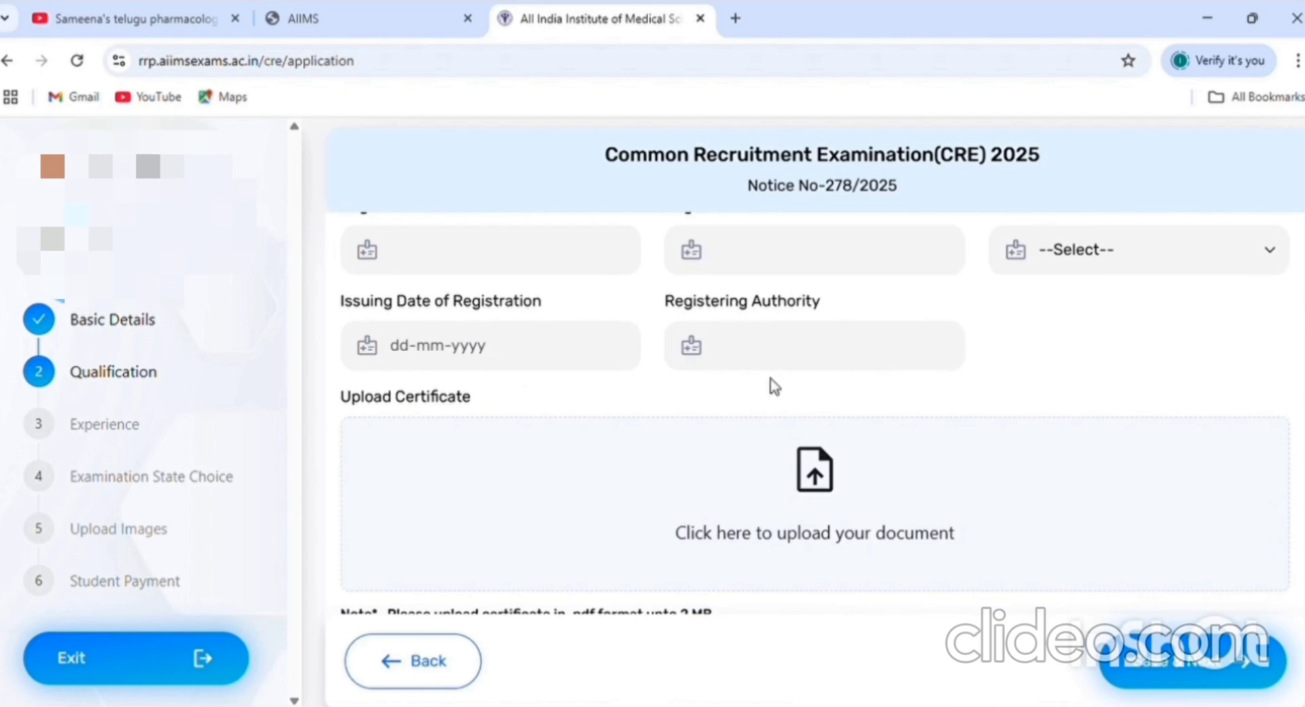
{"action": "scroll", "coordinate": [660, 472], "scroll_direction": "down", "scroll_amount": 1}
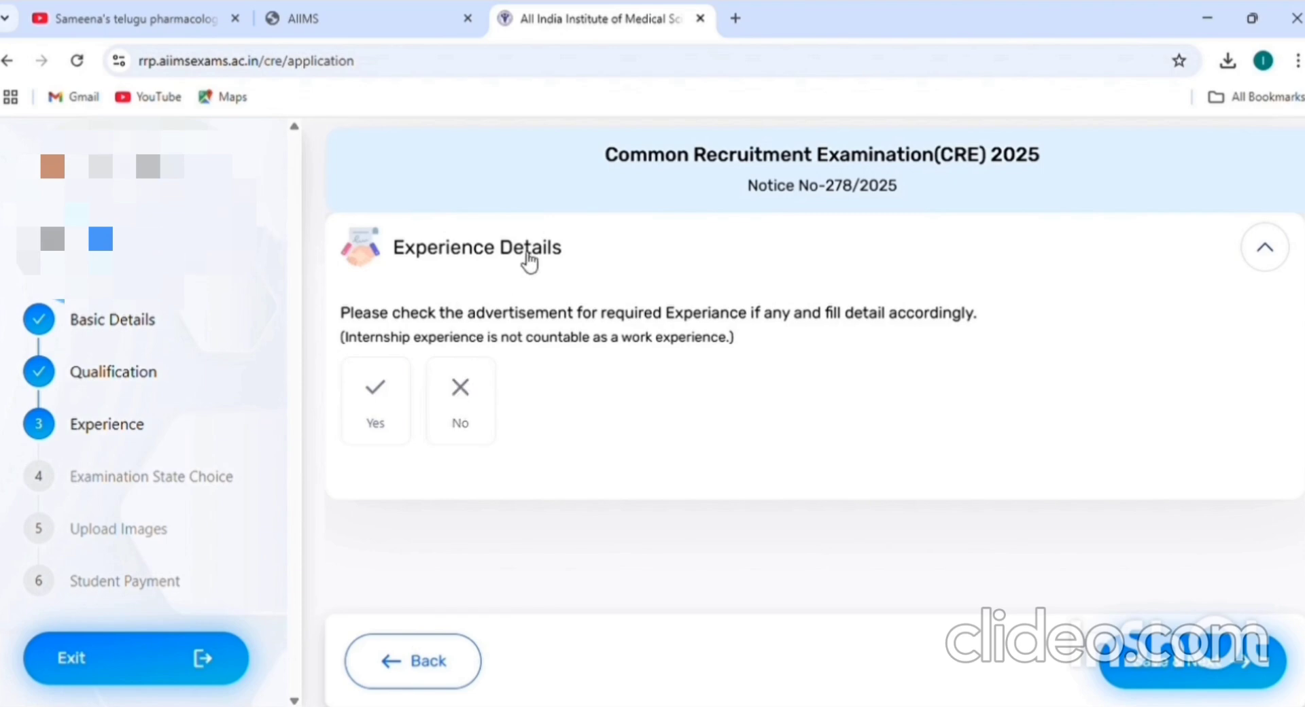
Answer Yes to having experience and examine the experience fields, from organization name and employee type to nature of duties and certificate upload.
{"action": "left_click", "coordinate": [382, 403]}
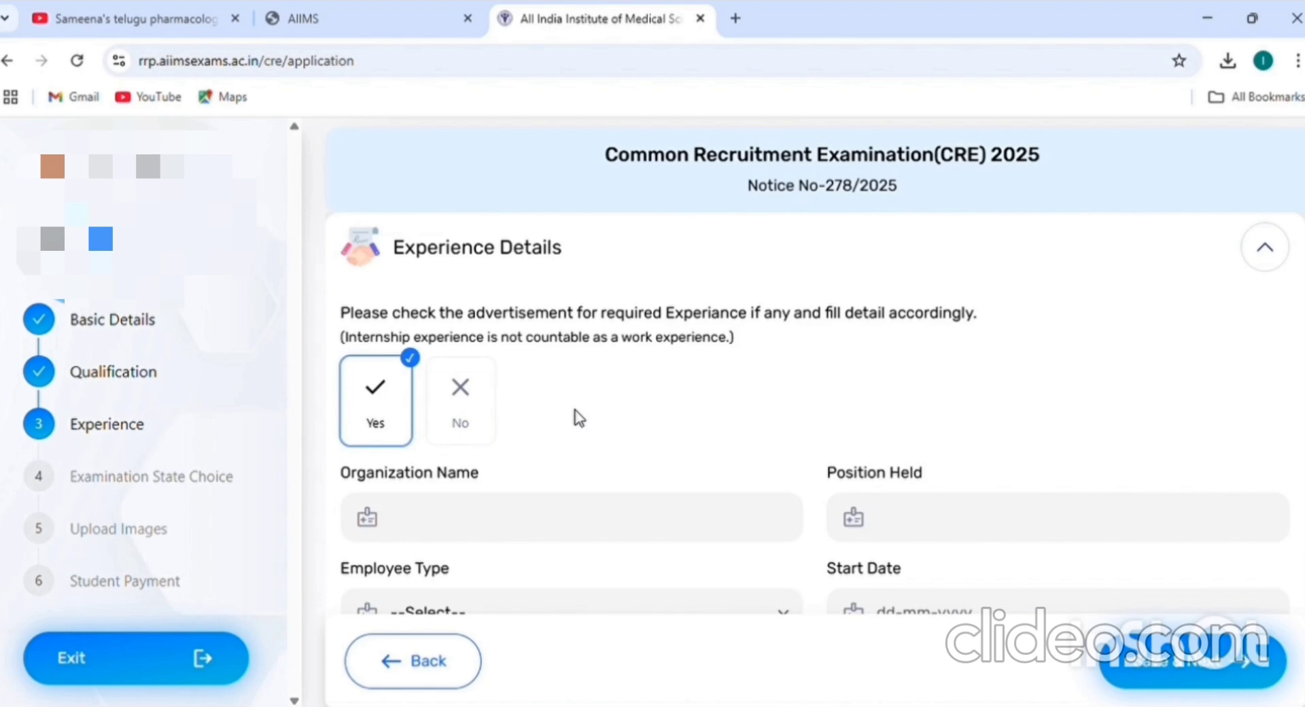
{"action": "scroll", "coordinate": [577, 416], "scroll_direction": "down", "scroll_amount": 2}
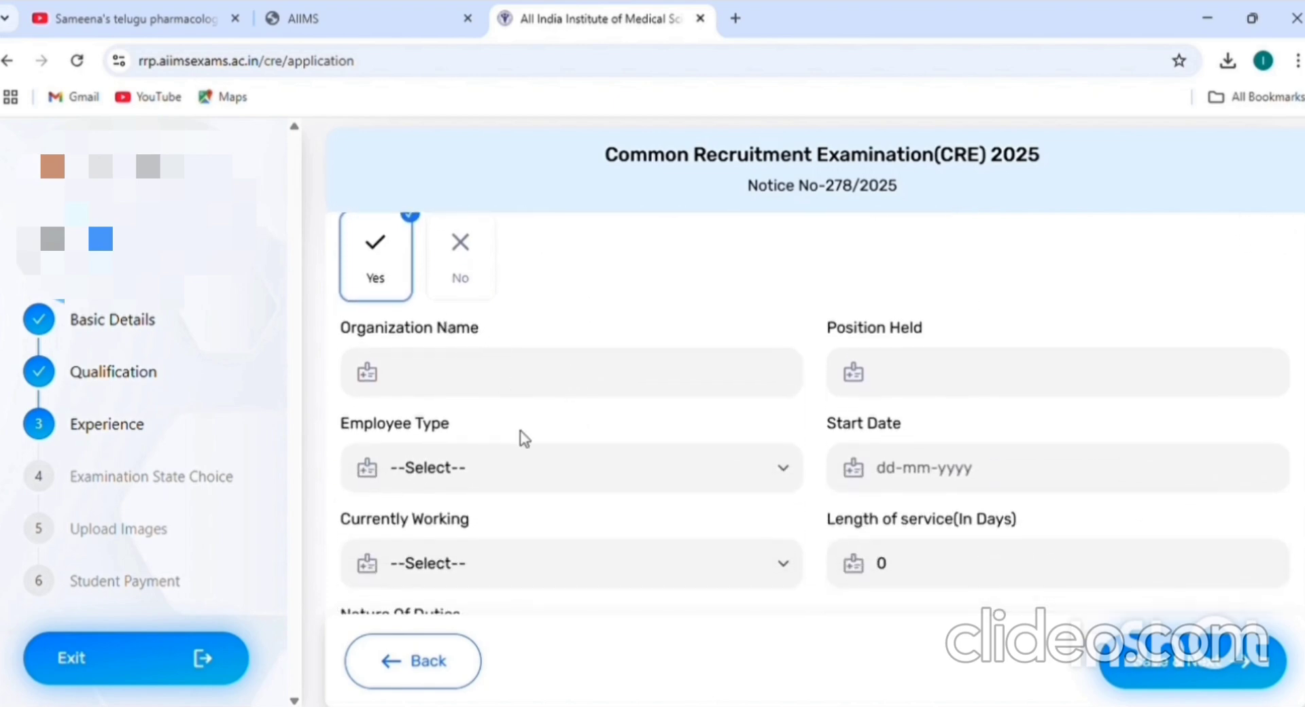
{"action": "scroll", "coordinate": [523, 438], "scroll_direction": "down", "scroll_amount": 1}
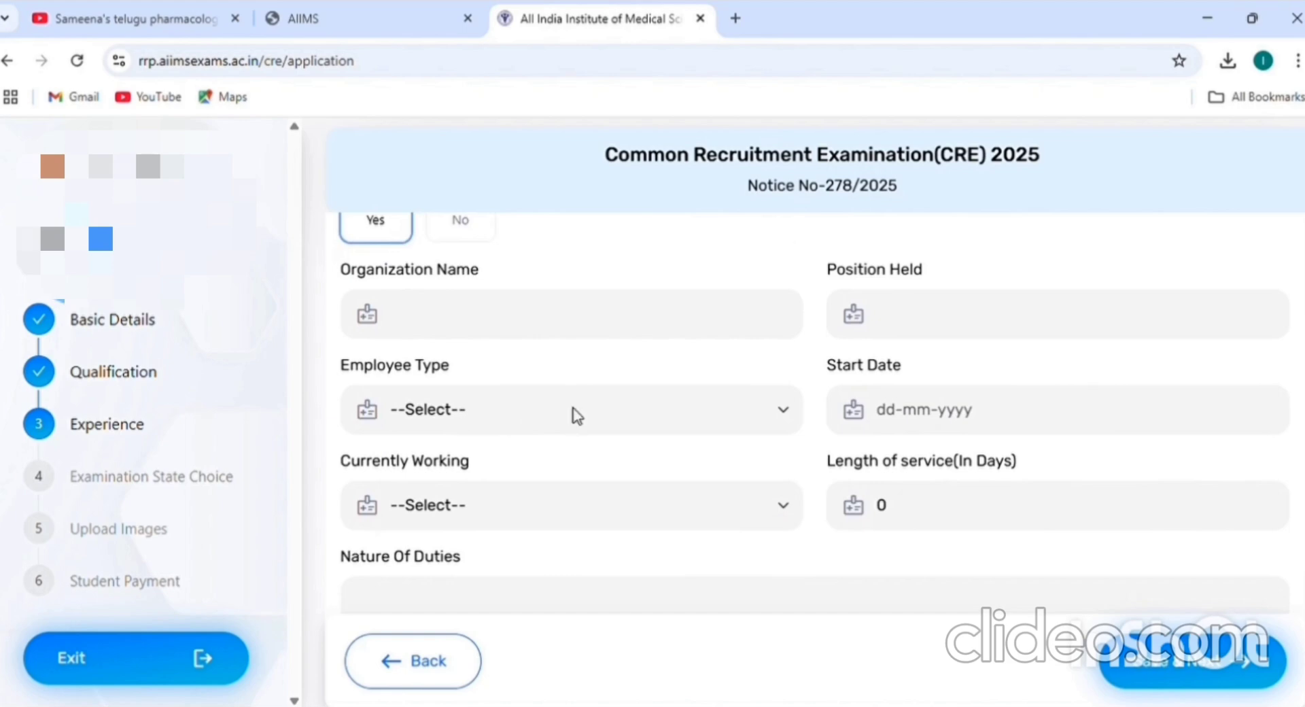
{"action": "scroll", "coordinate": [566, 429], "scroll_direction": "down", "scroll_amount": 1}
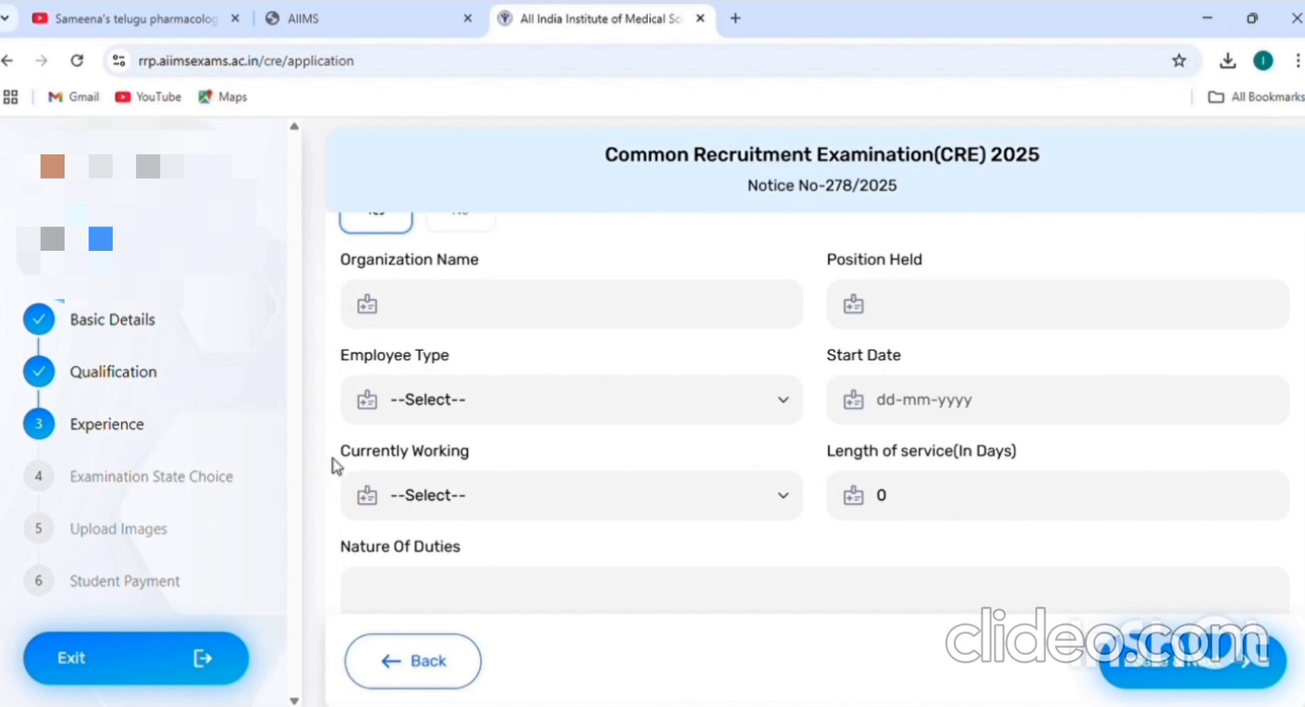
{"action": "scroll", "coordinate": [860, 542], "scroll_direction": "down", "scroll_amount": 1}
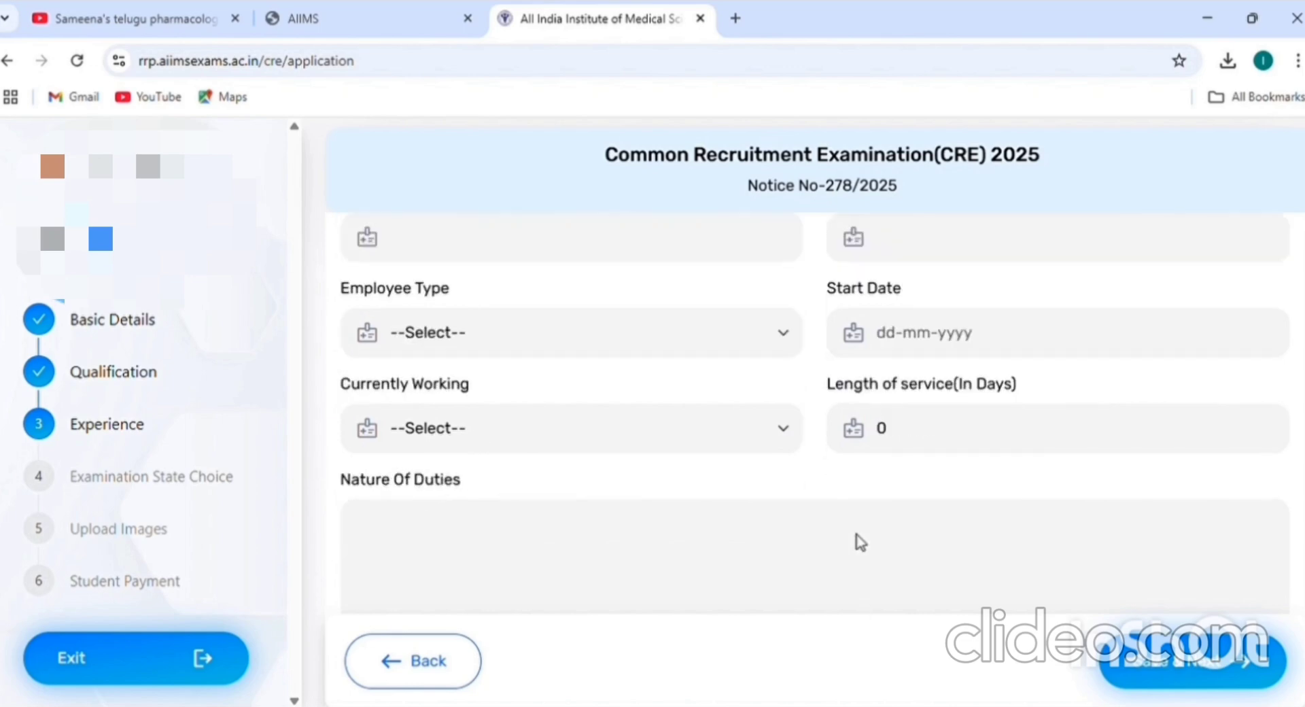
{"action": "scroll", "coordinate": [866, 426], "scroll_direction": "down", "scroll_amount": 1}
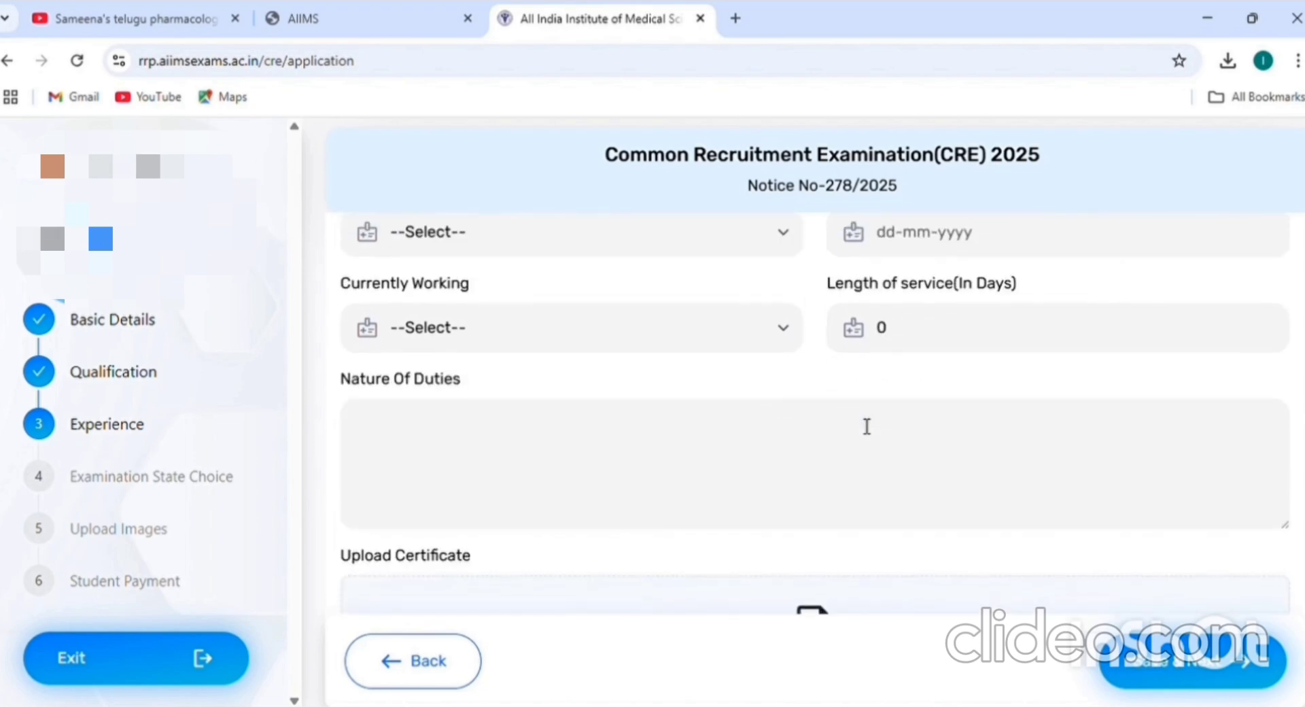
{"action": "scroll", "coordinate": [438, 416], "scroll_direction": "down", "scroll_amount": 1}
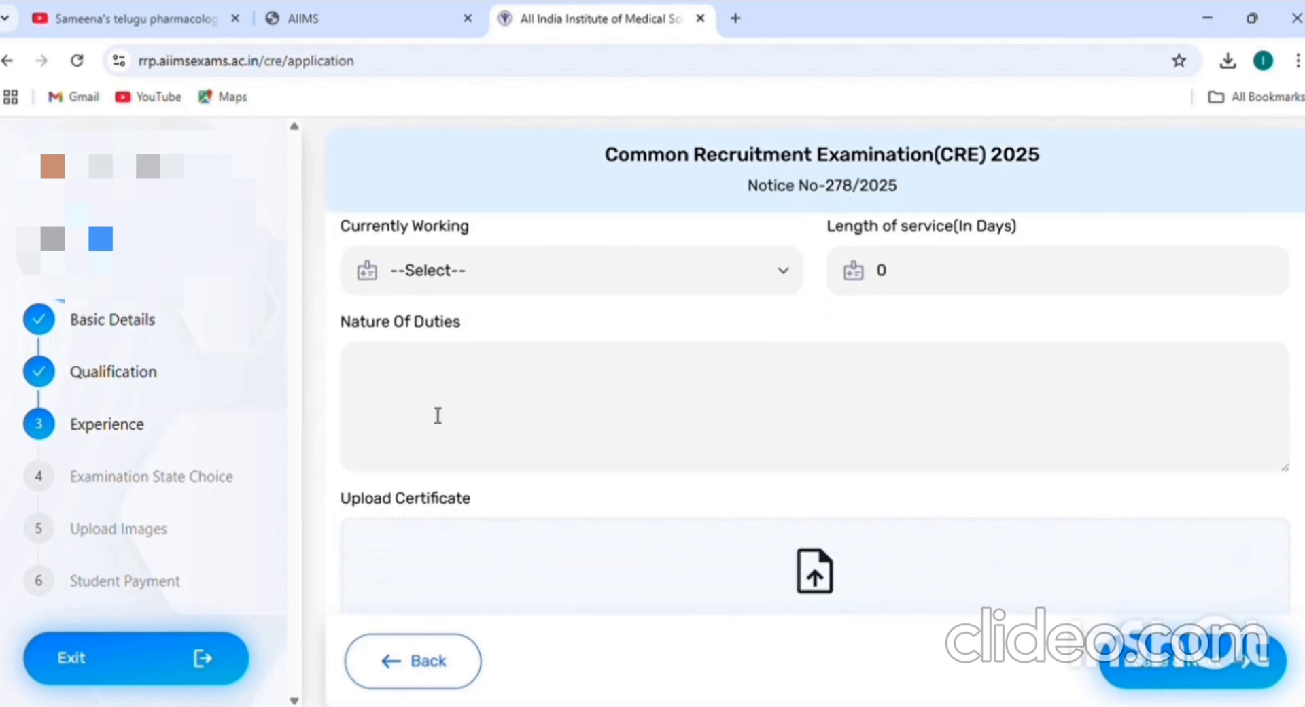
{"action": "scroll", "coordinate": [437, 415], "scroll_direction": "down", "scroll_amount": 1}
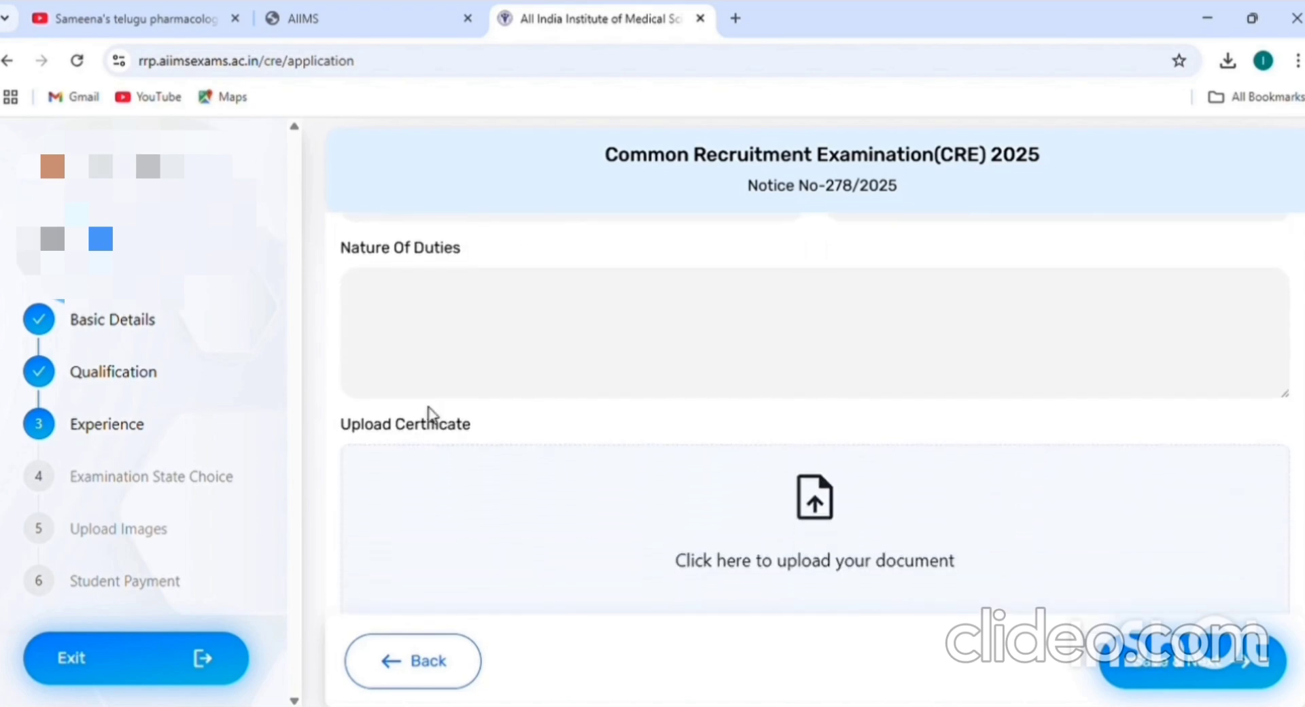
{"action": "scroll", "coordinate": [438, 415], "scroll_direction": "down", "scroll_amount": 1}
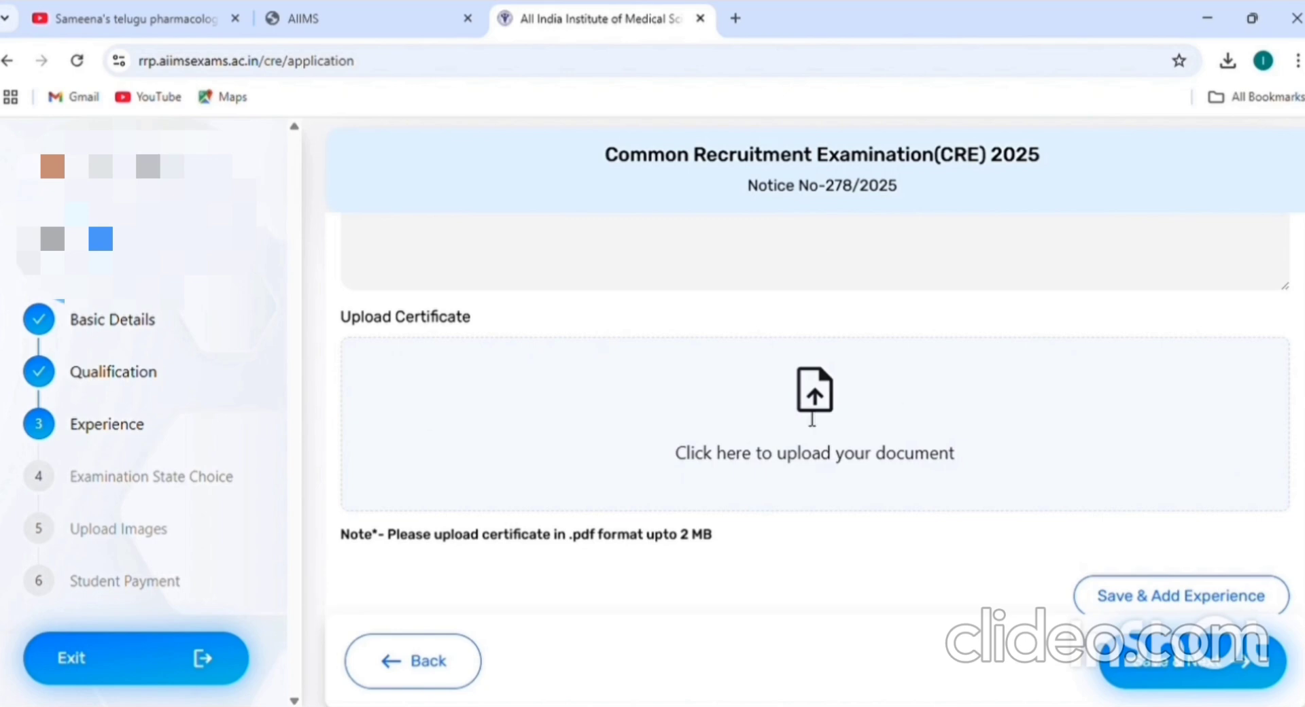
{"action": "scroll", "coordinate": [891, 450], "scroll_direction": "down", "scroll_amount": 1}
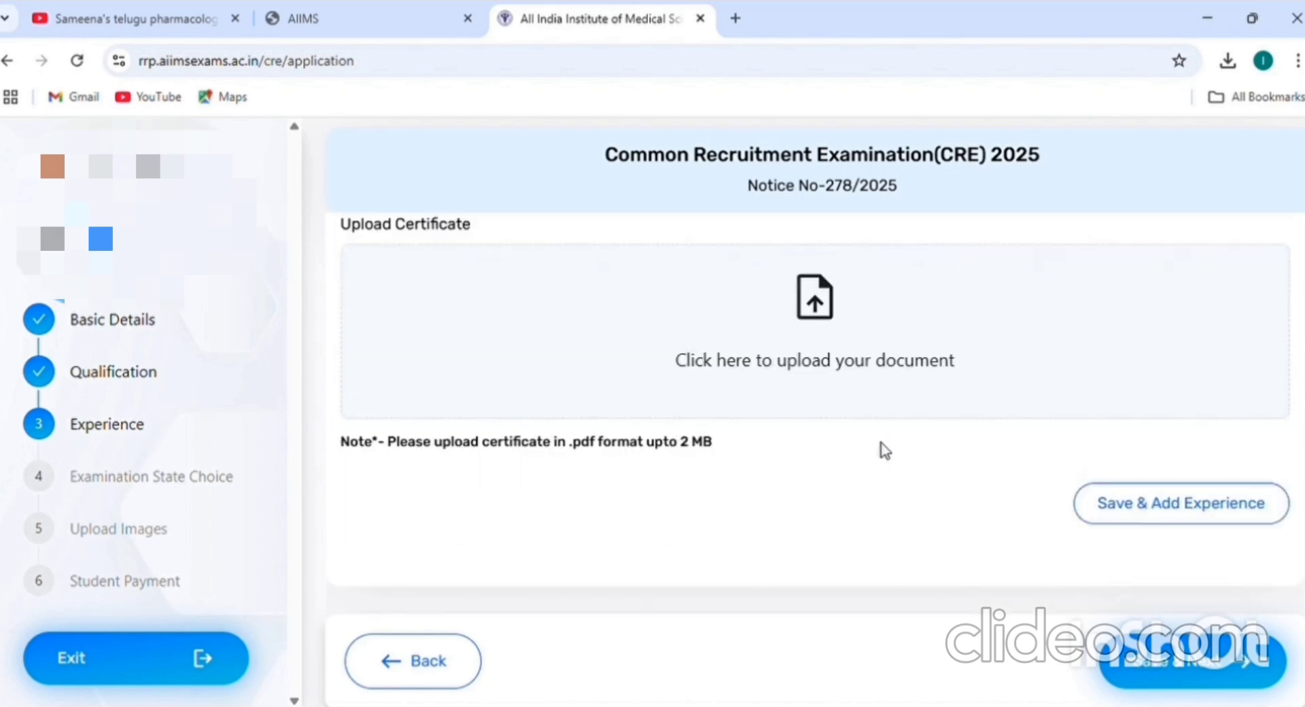
{"action": "scroll", "coordinate": [884, 450], "scroll_direction": "up", "scroll_amount": 6}
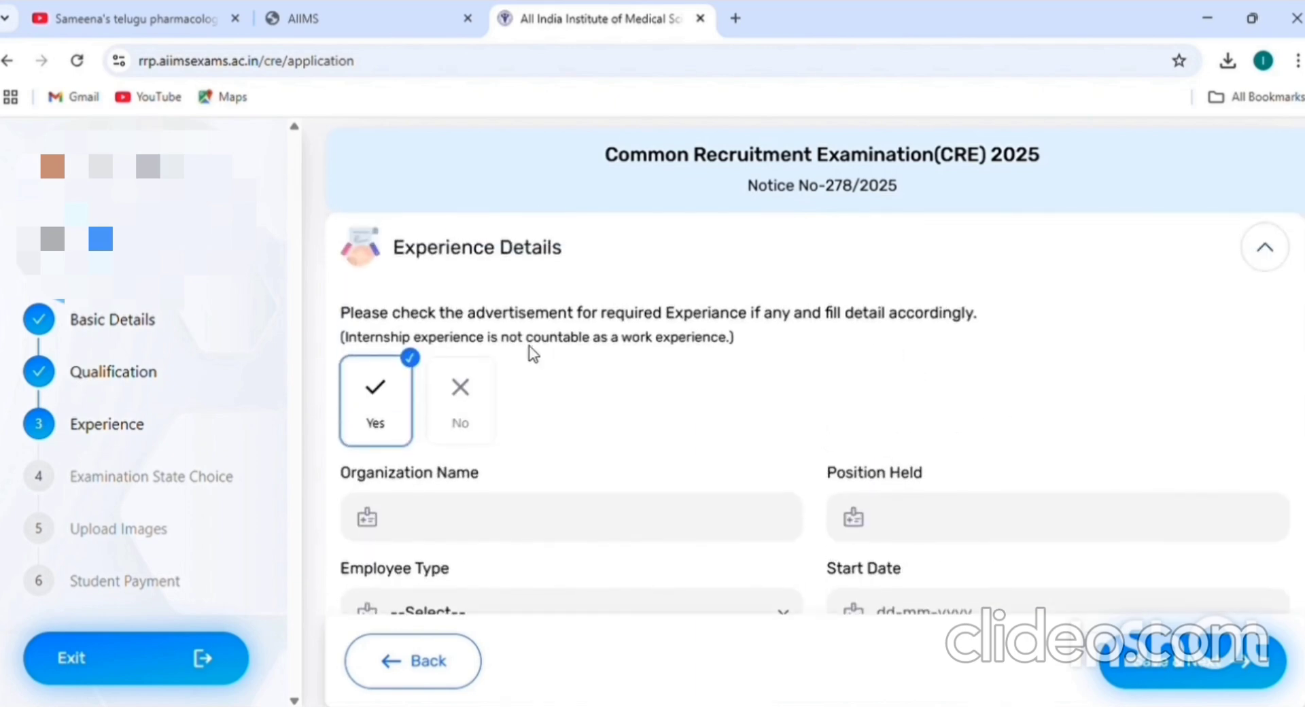
Answer No to having experience, save the section and confirm the eligibility criteria notice.
{"action": "left_click", "coordinate": [468, 418]}
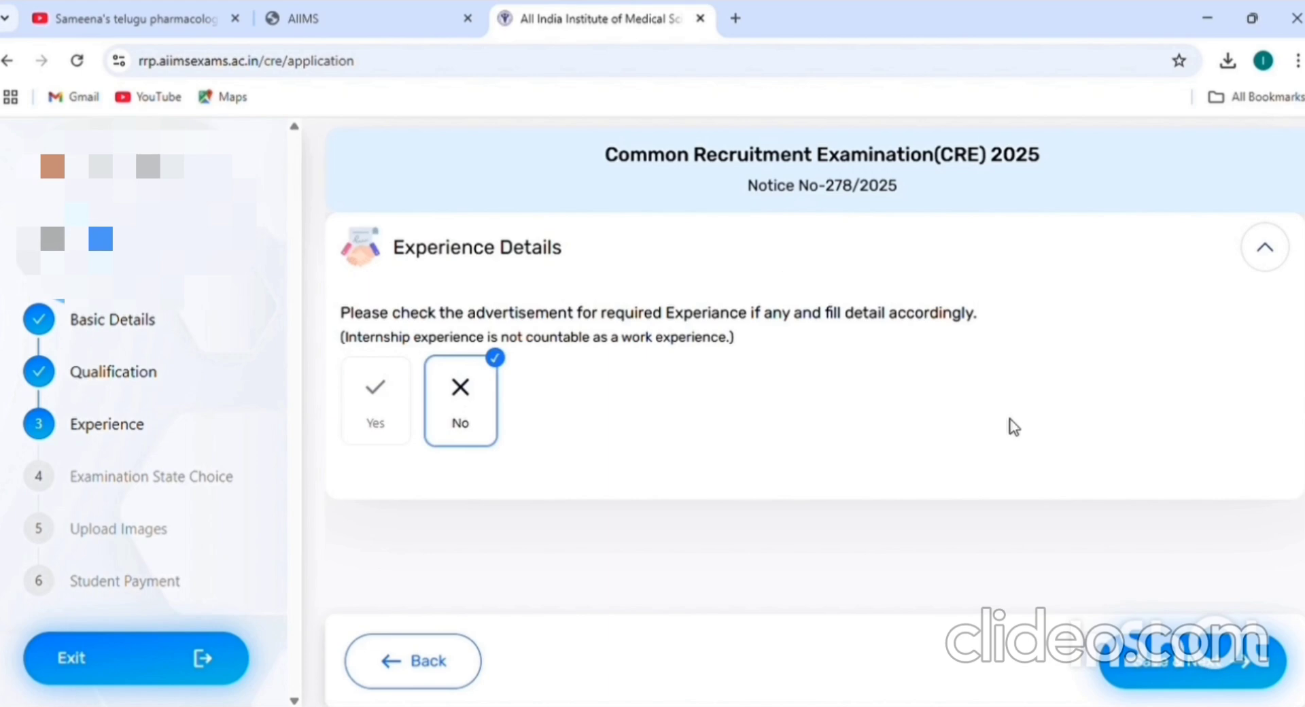
{"action": "left_click", "coordinate": [1181, 683]}
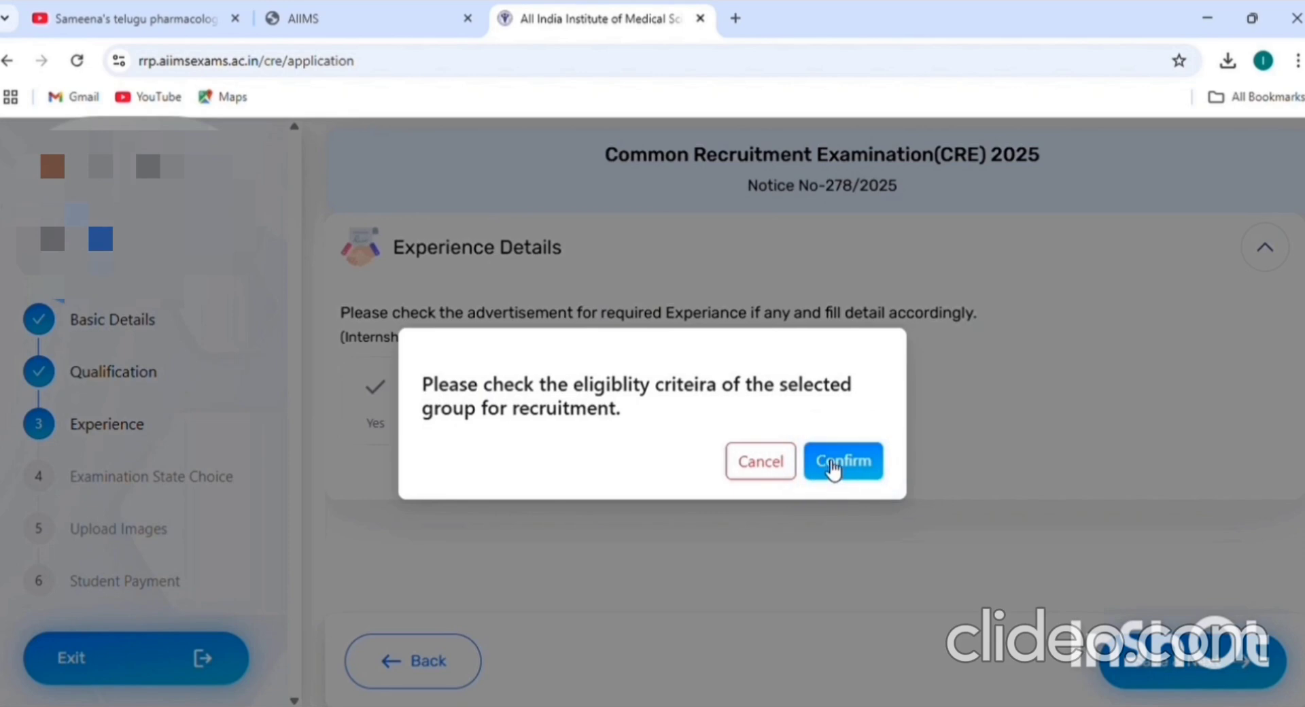
{"action": "left_click", "coordinate": [833, 465]}
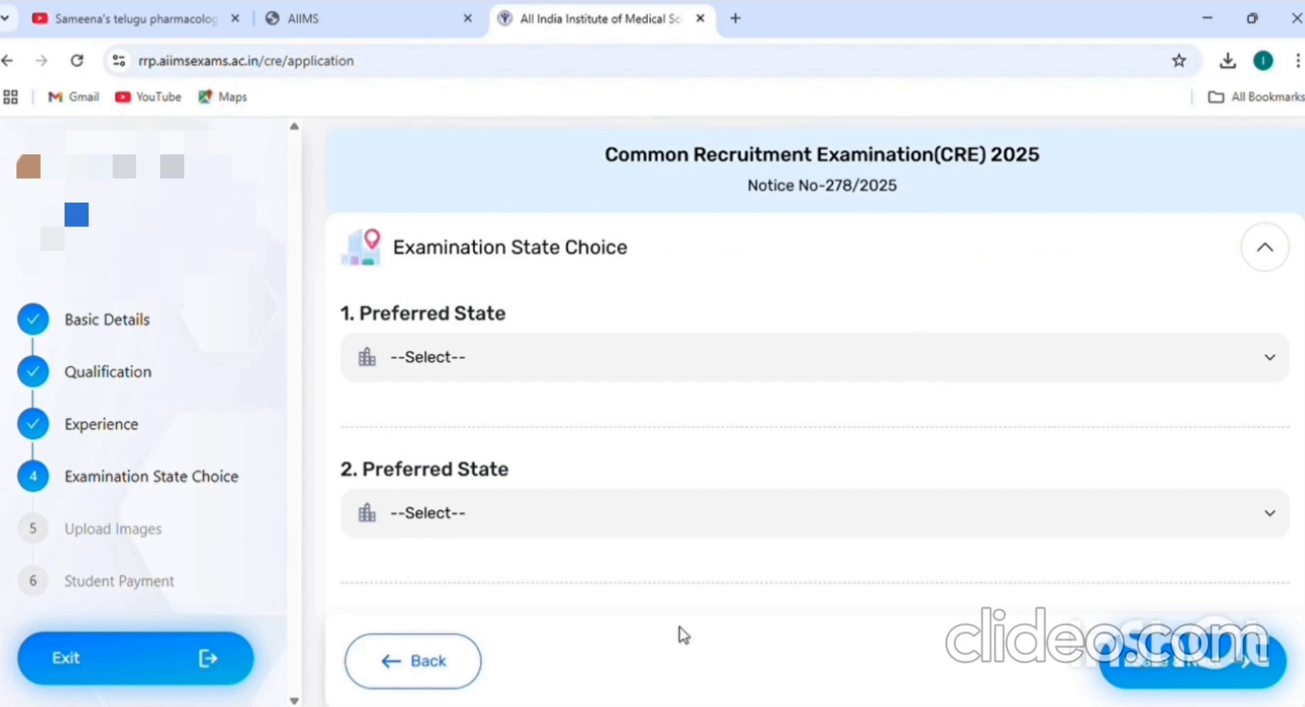
Examine the four Preferred State fields in the Examination State Choice section.
{"action": "scroll", "coordinate": [643, 457], "scroll_direction": "down", "scroll_amount": 2}
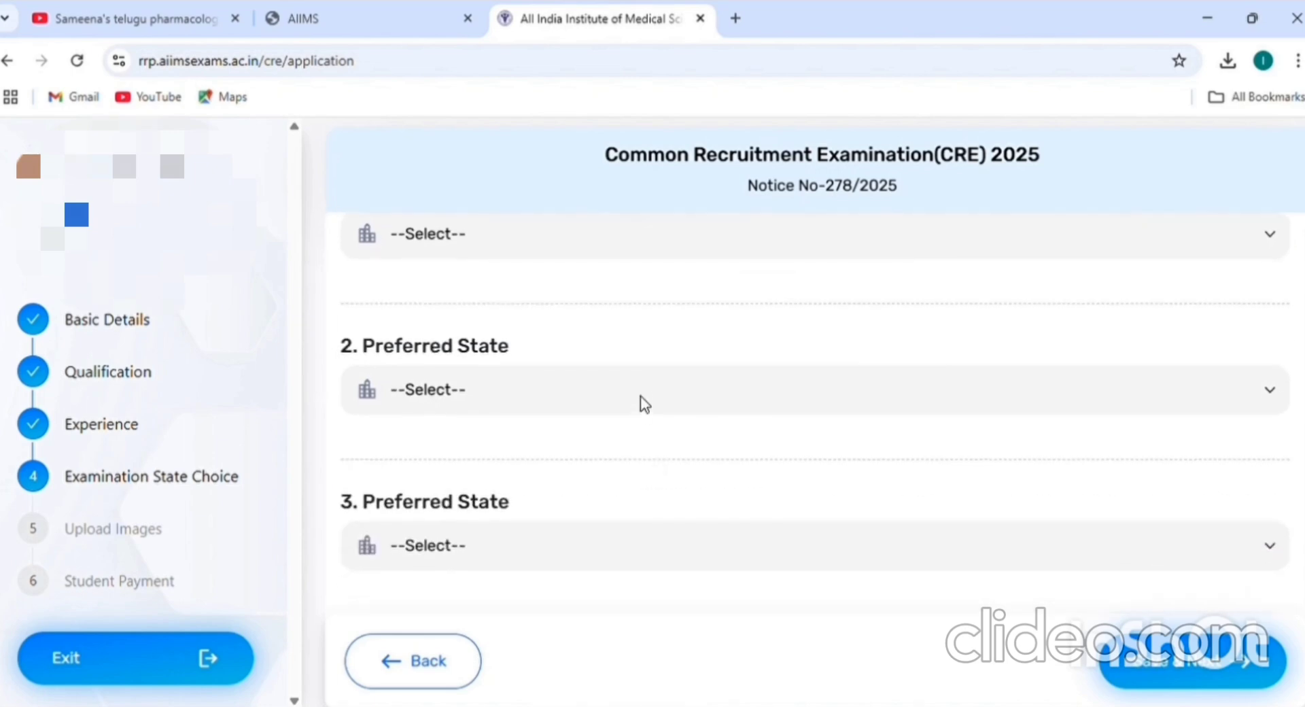
{"action": "scroll", "coordinate": [637, 455], "scroll_direction": "down", "scroll_amount": 3}
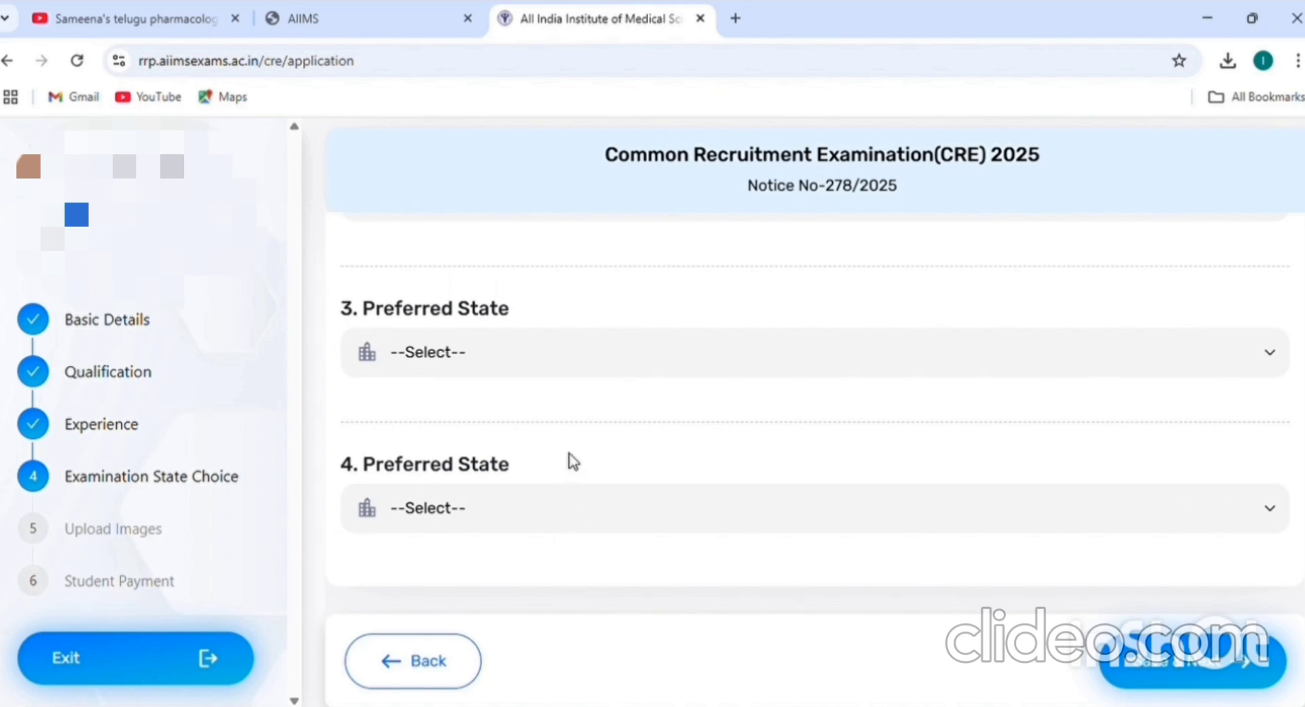
{"action": "scroll", "coordinate": [573, 462], "scroll_direction": "up", "scroll_amount": 5}
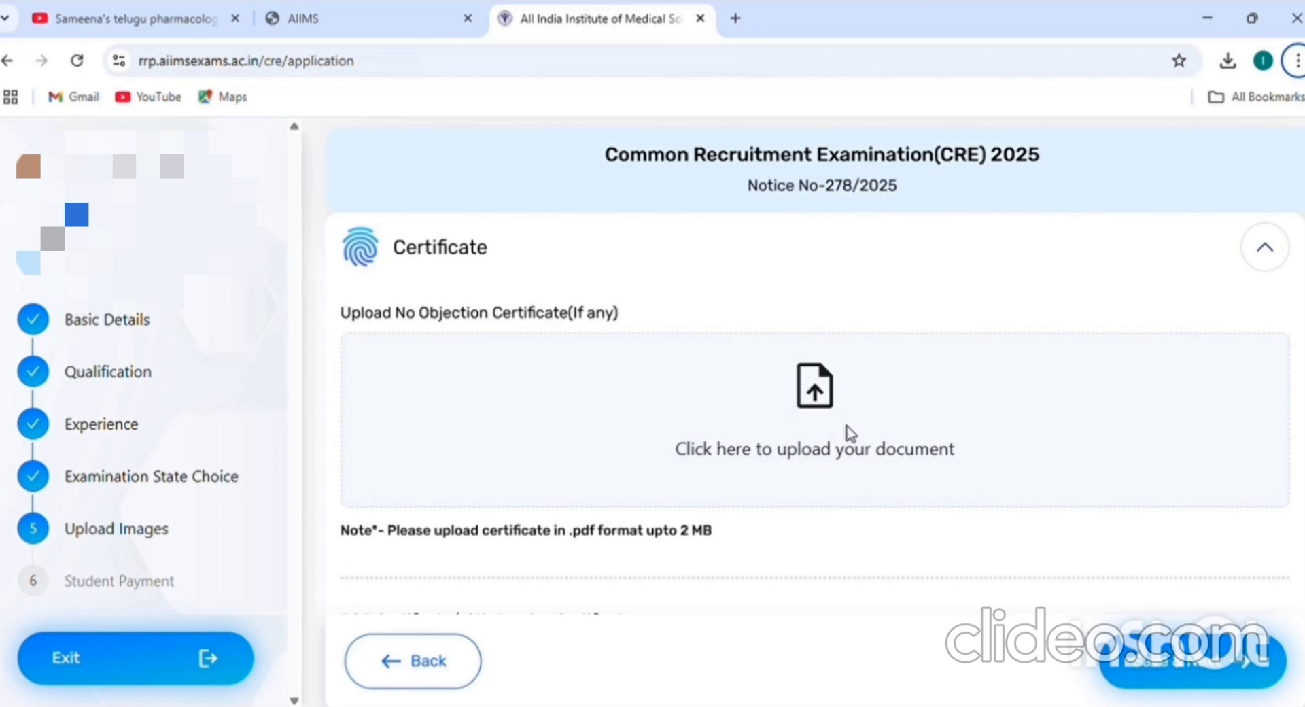
Examine the upload fields and file requirements for the No Objection Certificate, DOB/10th passing certificate and category certificate.
{"action": "scroll", "coordinate": [850, 431], "scroll_direction": "down", "scroll_amount": 1}
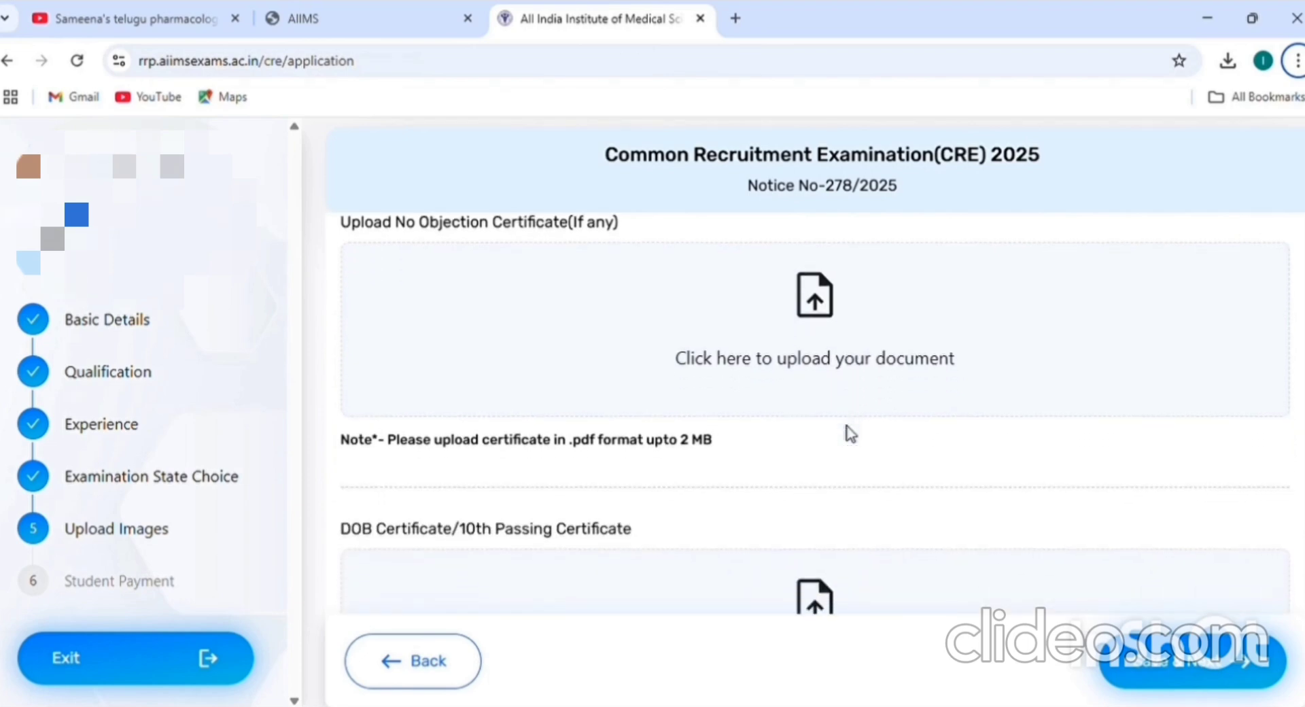
{"action": "scroll", "coordinate": [850, 431], "scroll_direction": "down", "scroll_amount": 2}
{"action": "scroll", "coordinate": [850, 433], "scroll_direction": "down", "scroll_amount": 1}
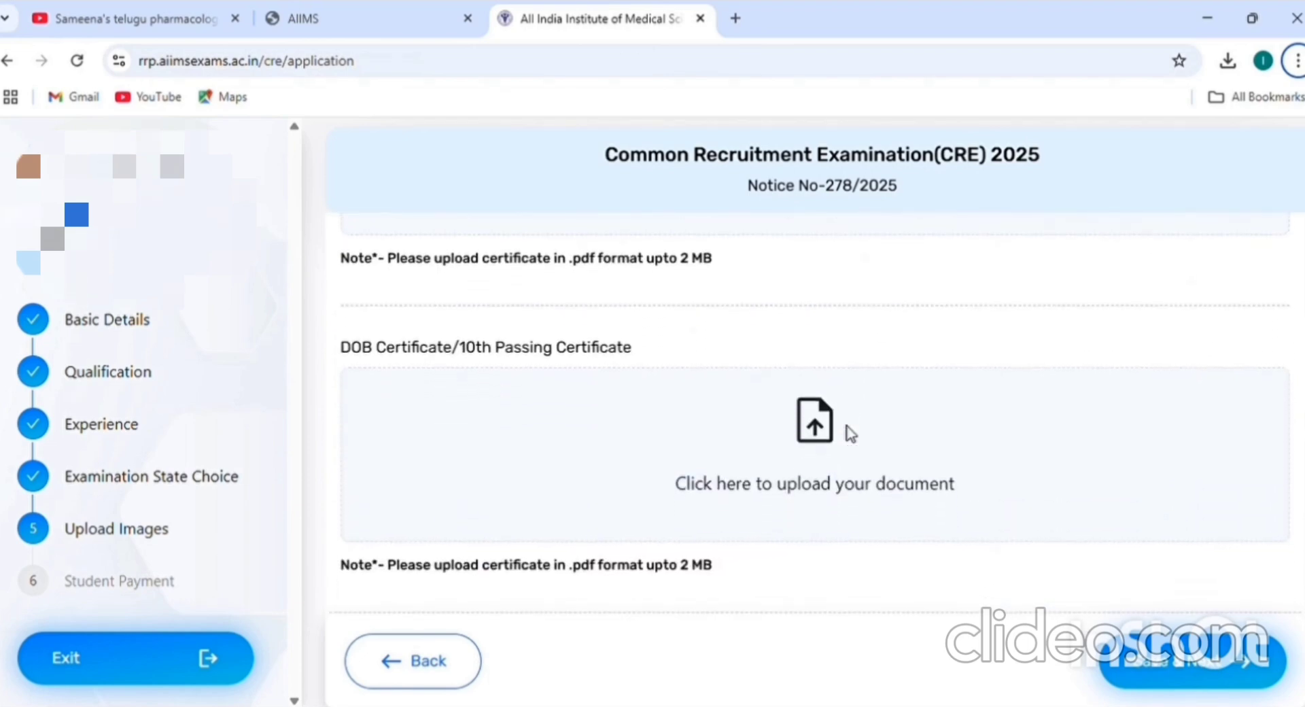
{"action": "scroll", "coordinate": [564, 408], "scroll_direction": "down", "scroll_amount": 1}
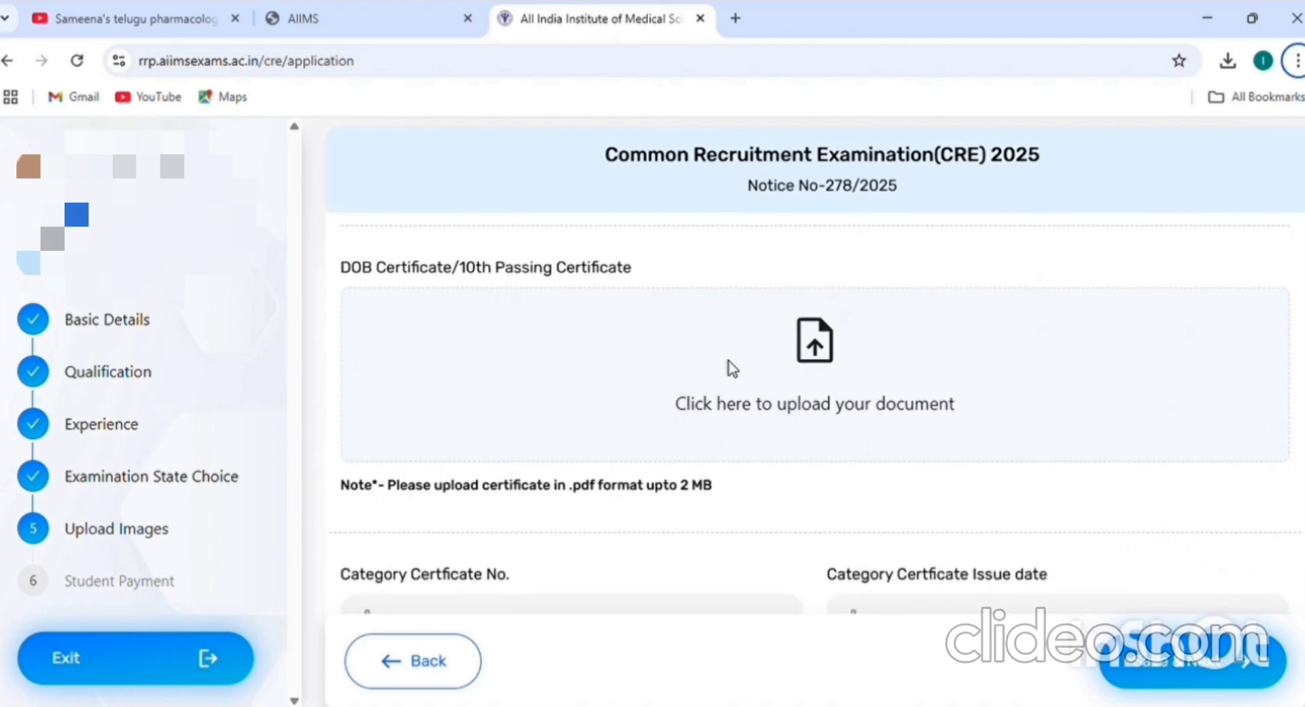
{"action": "scroll", "coordinate": [741, 382], "scroll_direction": "down", "scroll_amount": 1}
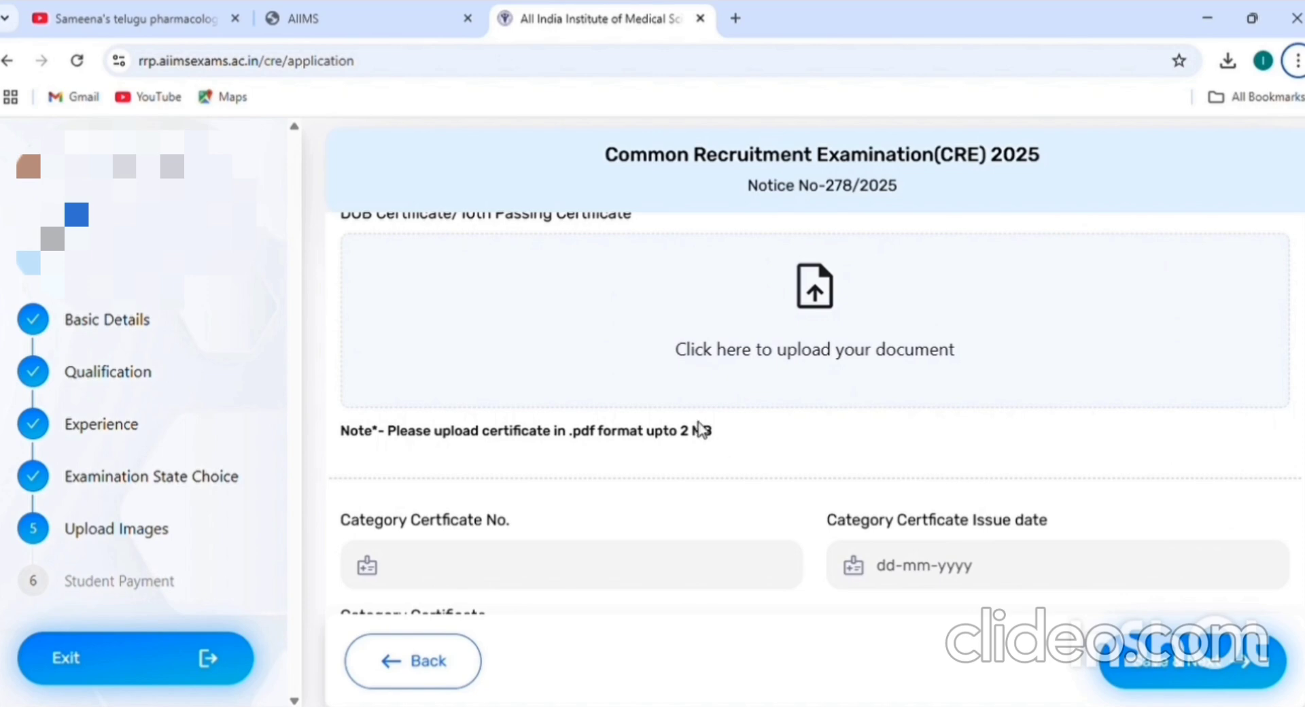
{"action": "scroll", "coordinate": [702, 430], "scroll_direction": "down", "scroll_amount": 2}
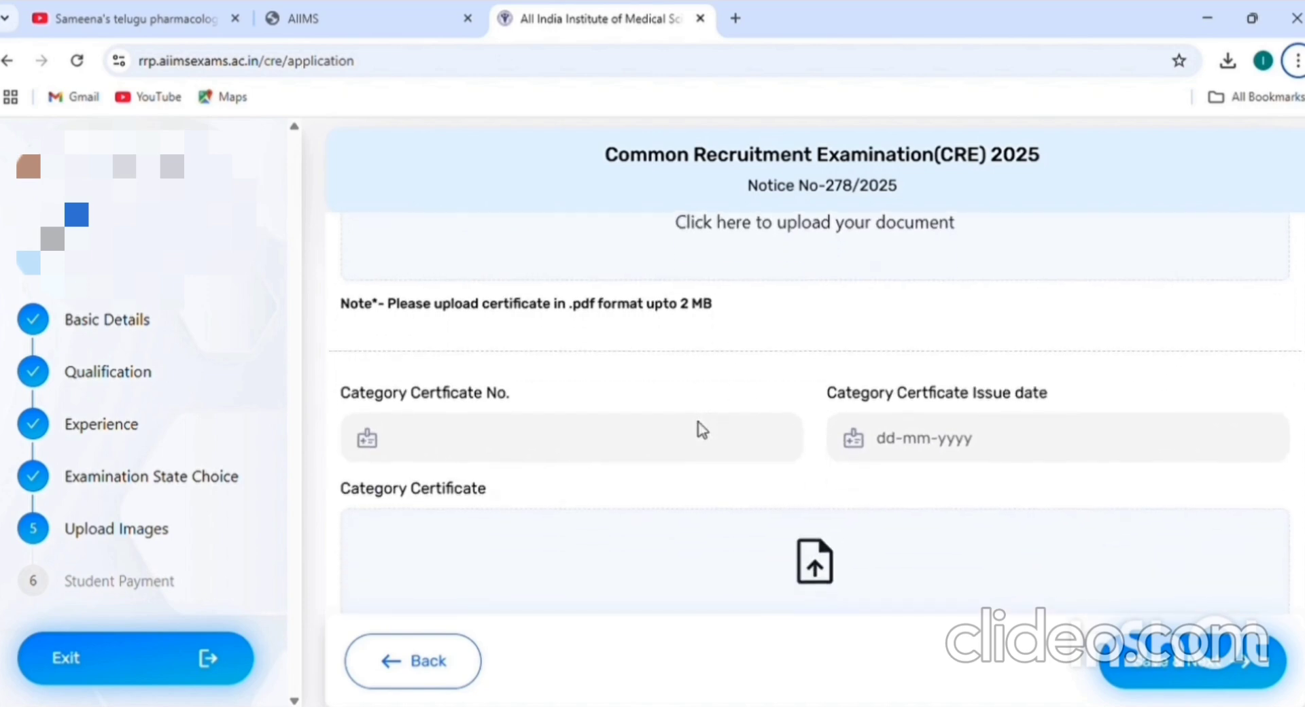
{"action": "scroll", "coordinate": [702, 430], "scroll_direction": "down", "scroll_amount": 2}
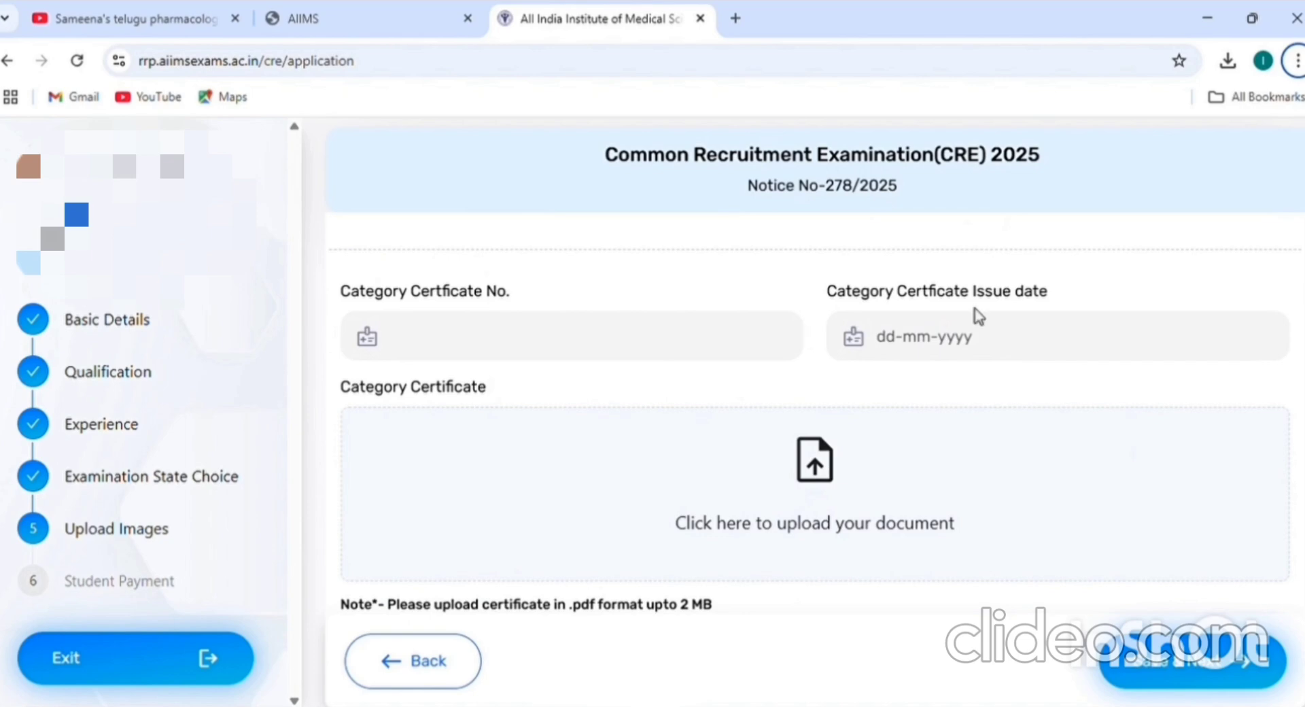
{"action": "scroll", "coordinate": [979, 337], "scroll_direction": "down", "scroll_amount": 2}
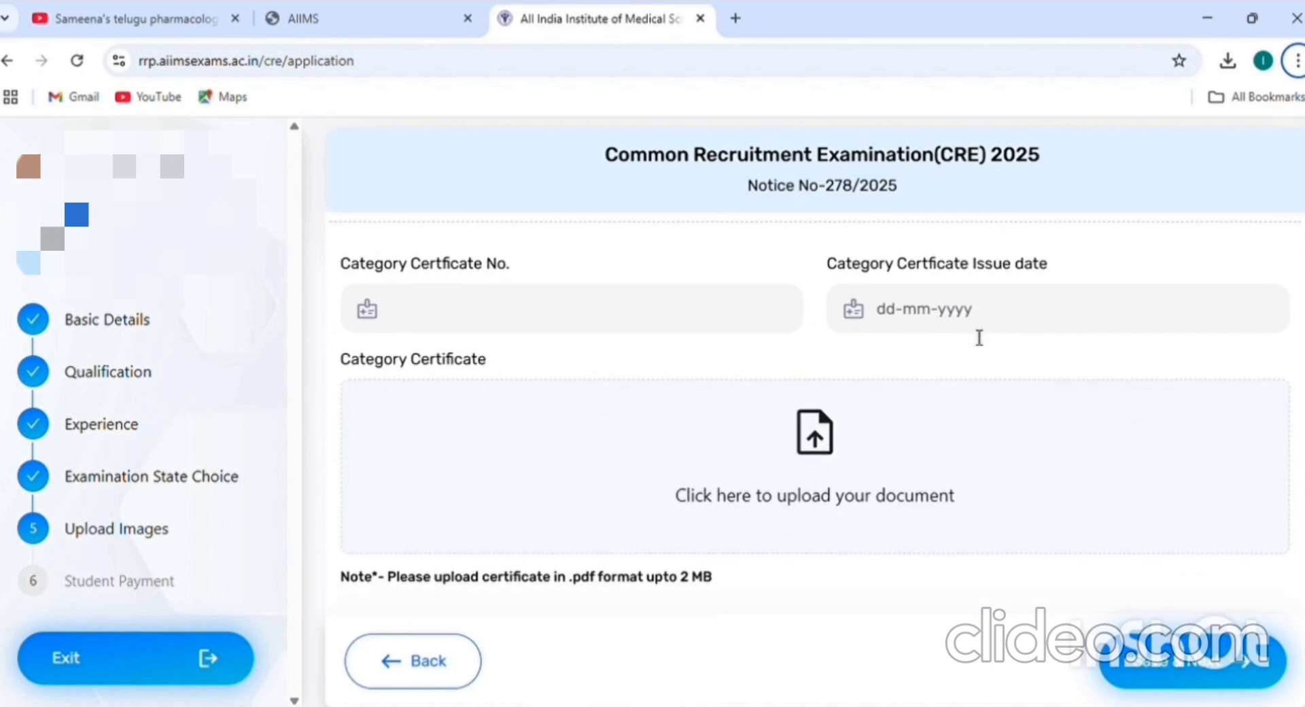
{"action": "scroll", "coordinate": [978, 337], "scroll_direction": "down", "scroll_amount": 1}
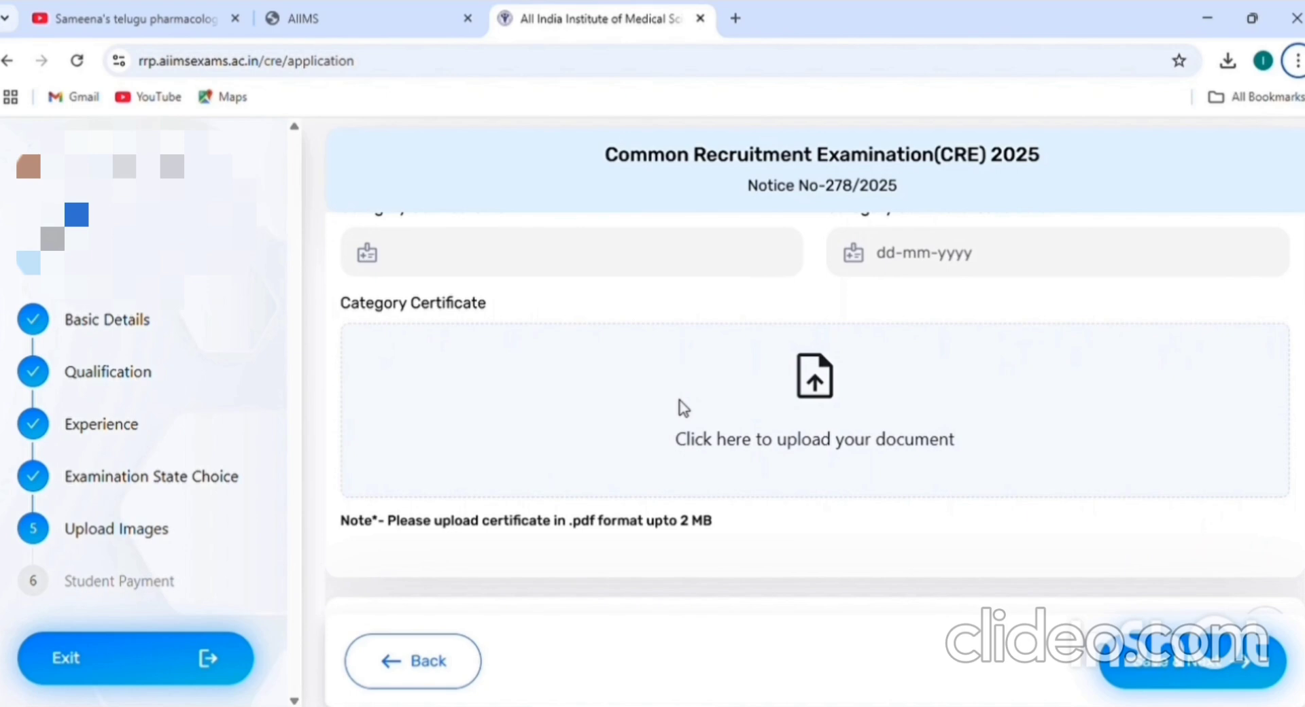
Expand Upload Profile Photo and read the accepted file formats, size limit, photo age declaration and photo instructions.
{"action": "scroll", "coordinate": [683, 408], "scroll_direction": "down", "scroll_amount": 3}
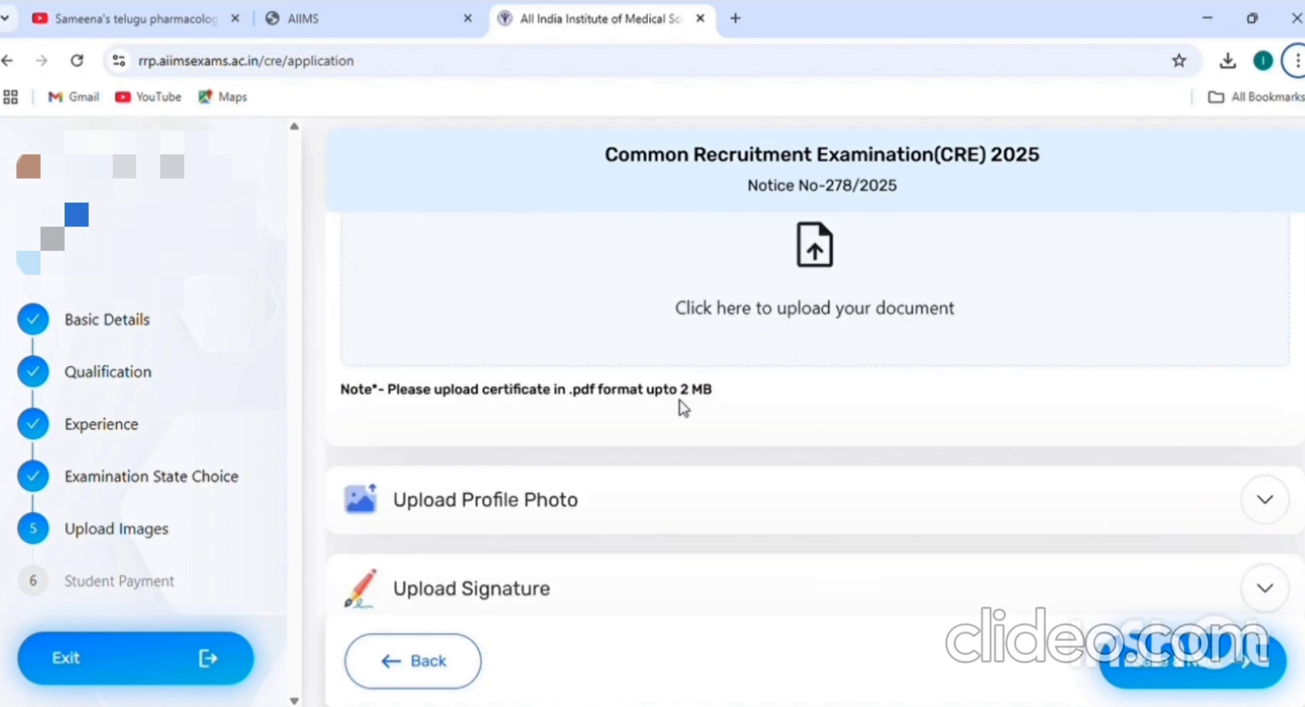
{"action": "scroll", "coordinate": [684, 407], "scroll_direction": "down", "scroll_amount": 1}
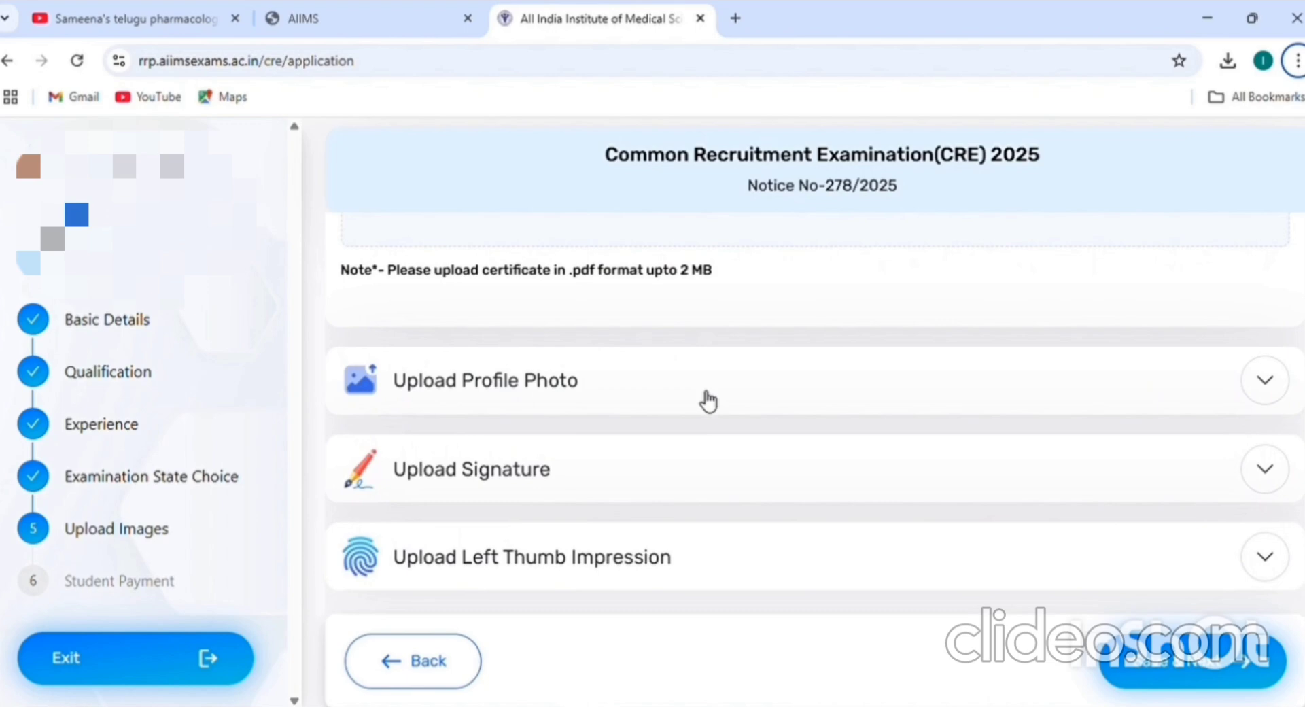
{"action": "left_click", "coordinate": [703, 391]}
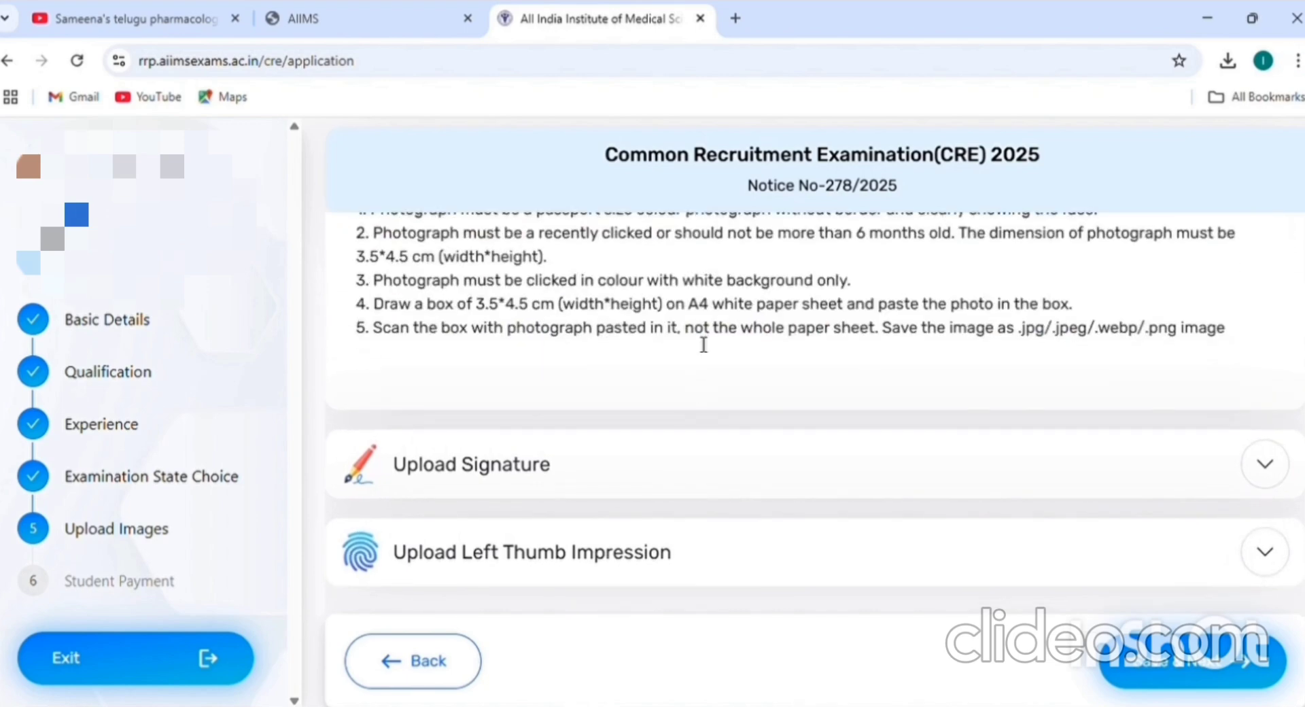
{"action": "scroll", "coordinate": [704, 344], "scroll_direction": "up", "scroll_amount": 5}
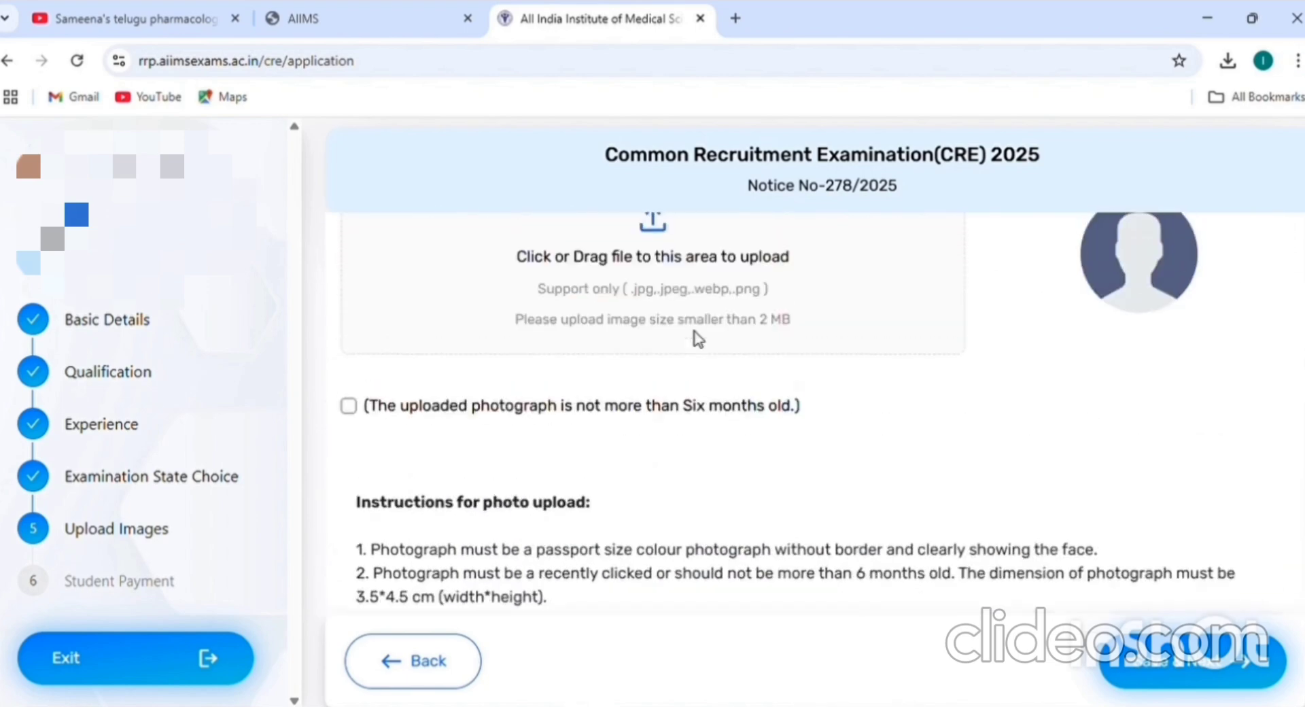
{"action": "scroll", "coordinate": [697, 336], "scroll_direction": "up", "scroll_amount": 1}
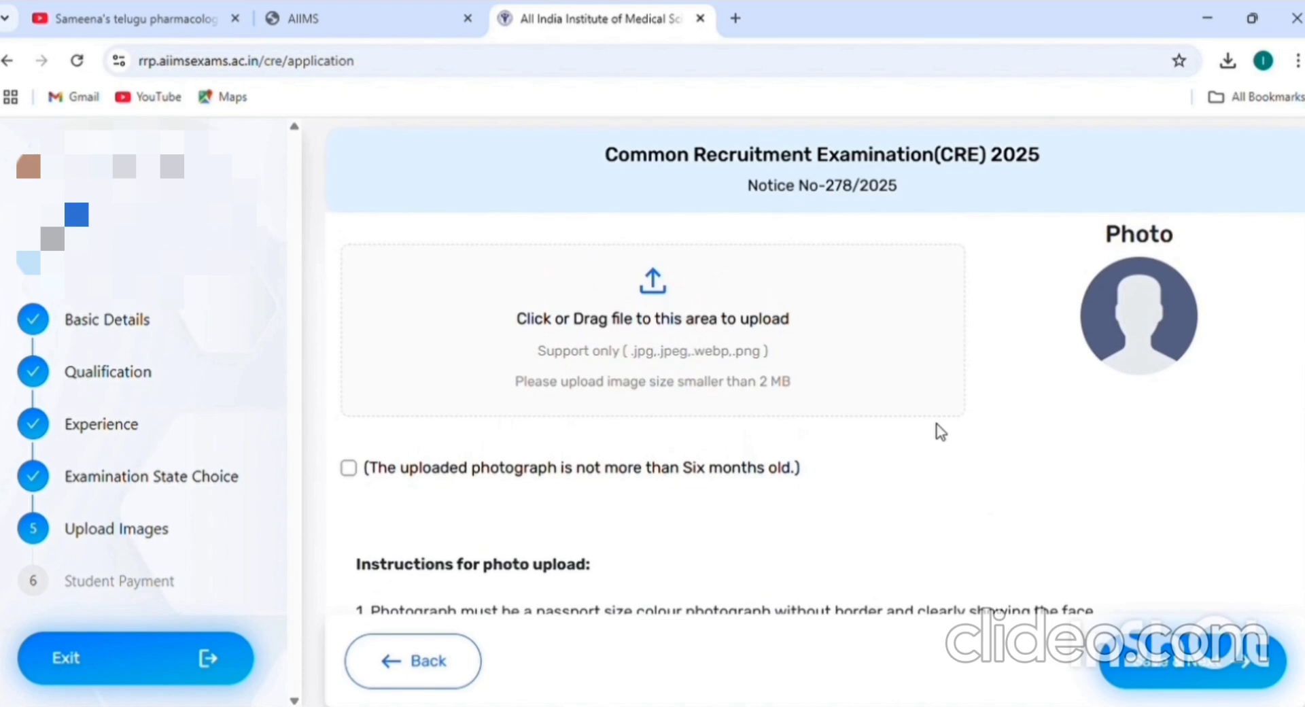
{"action": "scroll", "coordinate": [760, 492], "scroll_direction": "down", "scroll_amount": 3}
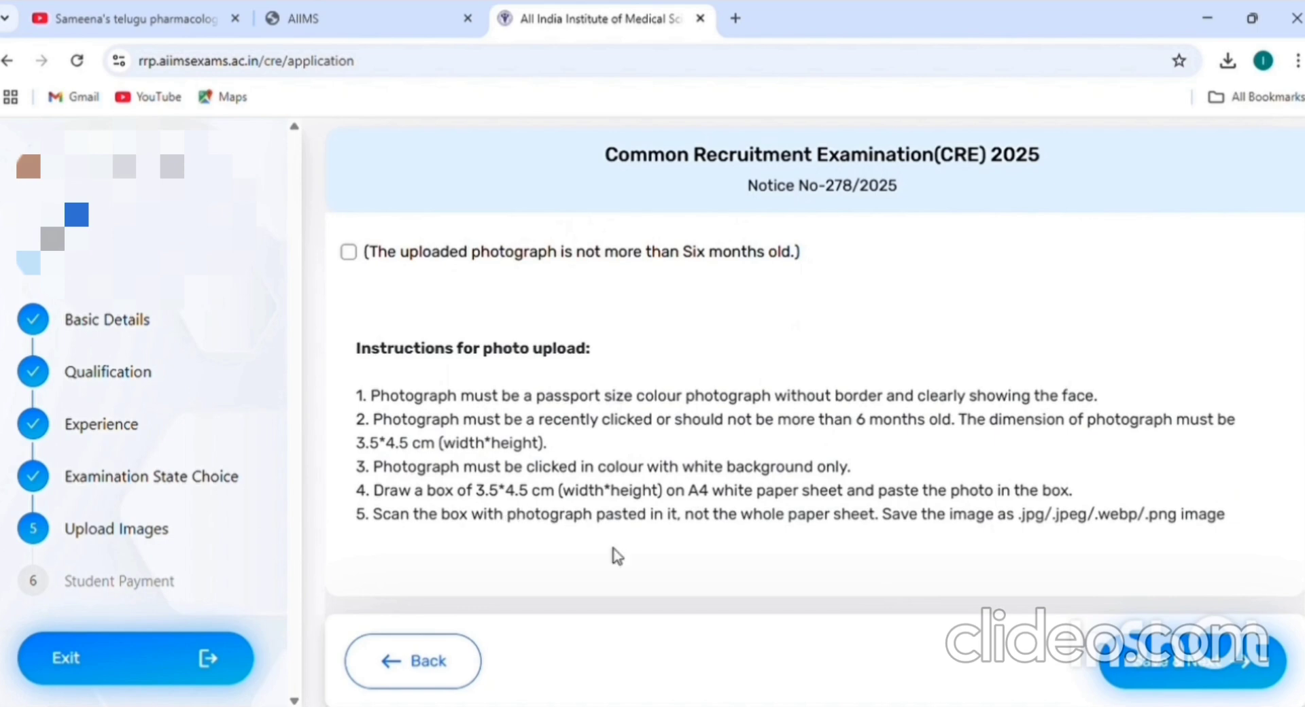
{"action": "scroll", "coordinate": [618, 556], "scroll_direction": "down", "scroll_amount": 2}
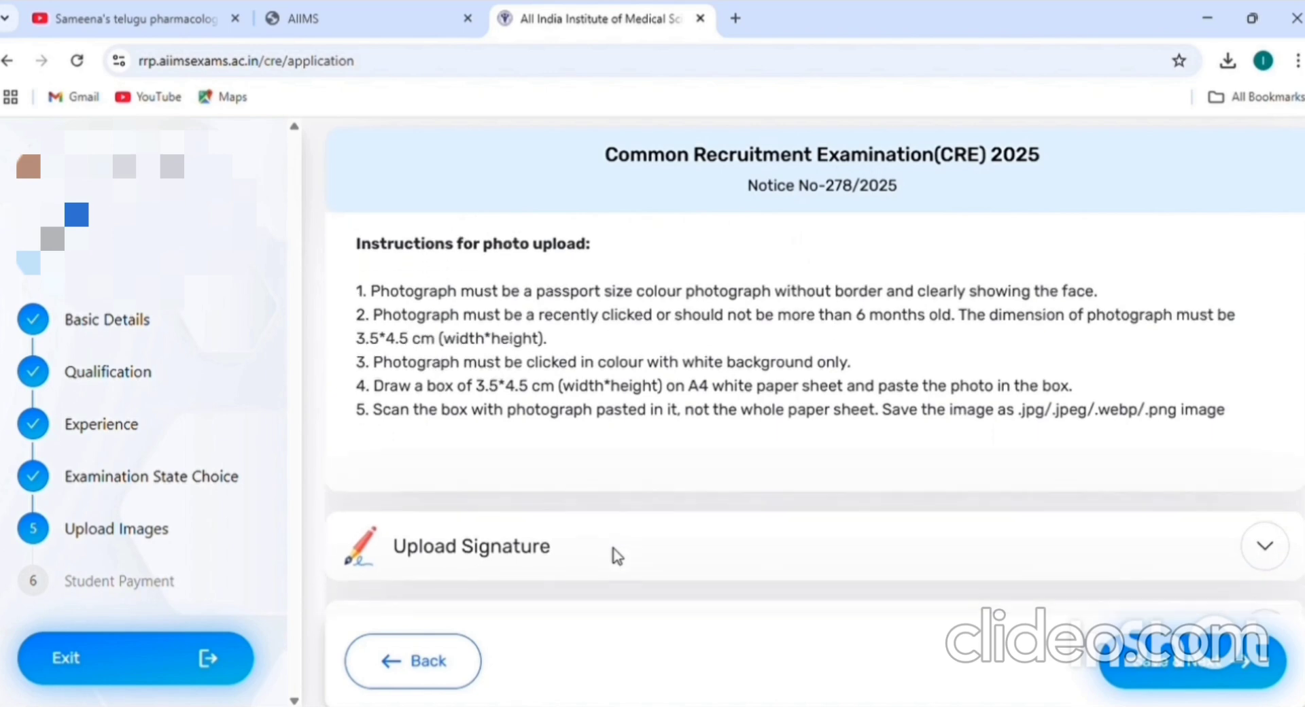
Expand Upload Signature and read its instructions, and open Upload Left Thumb Impression to check its accepted file formats and size limit.
{"action": "scroll", "coordinate": [621, 557], "scroll_direction": "down", "scroll_amount": 1}
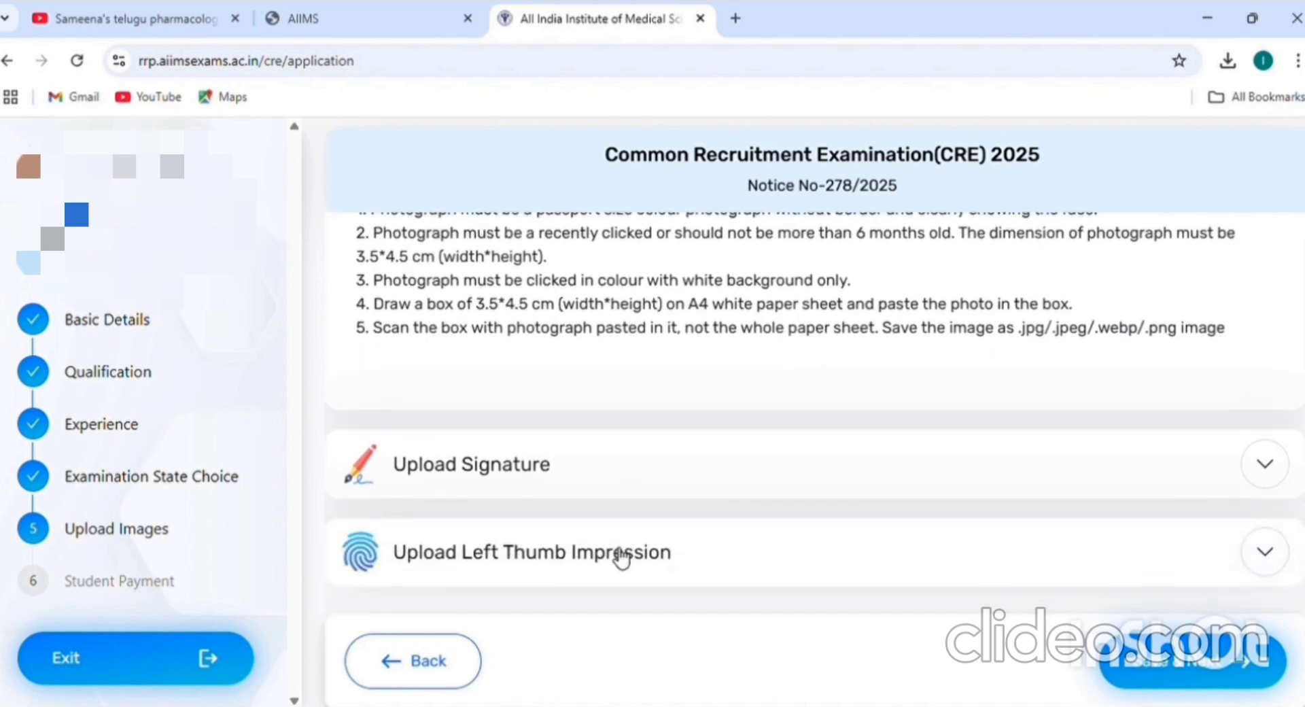
{"action": "left_click", "coordinate": [669, 471]}
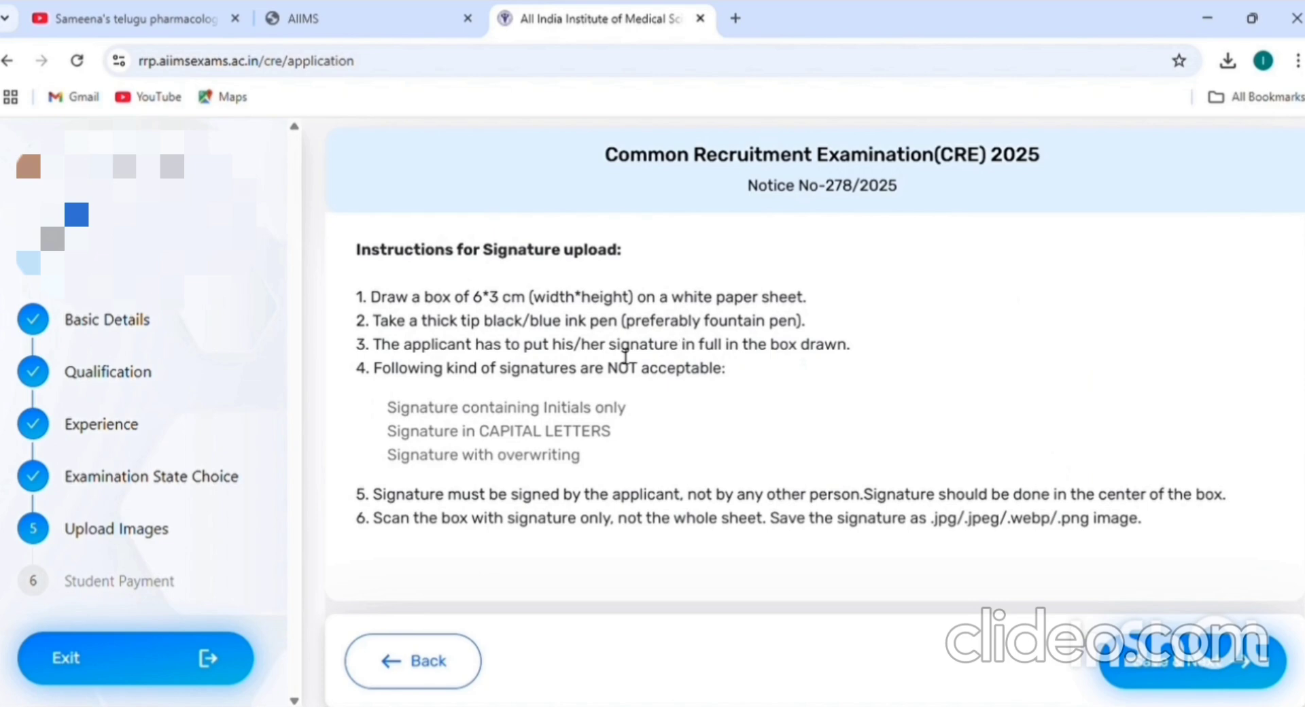
{"action": "scroll", "coordinate": [620, 357], "scroll_direction": "down", "scroll_amount": 1}
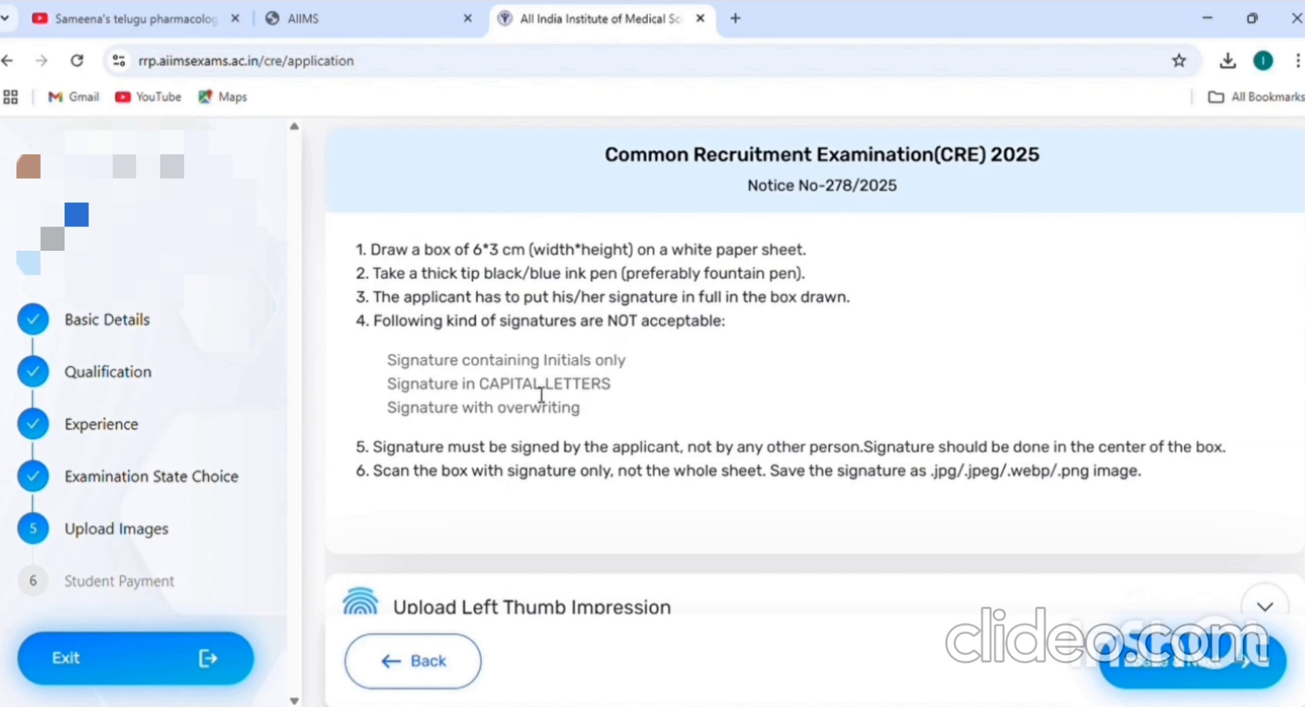
{"action": "scroll", "coordinate": [564, 432], "scroll_direction": "down", "scroll_amount": 1}
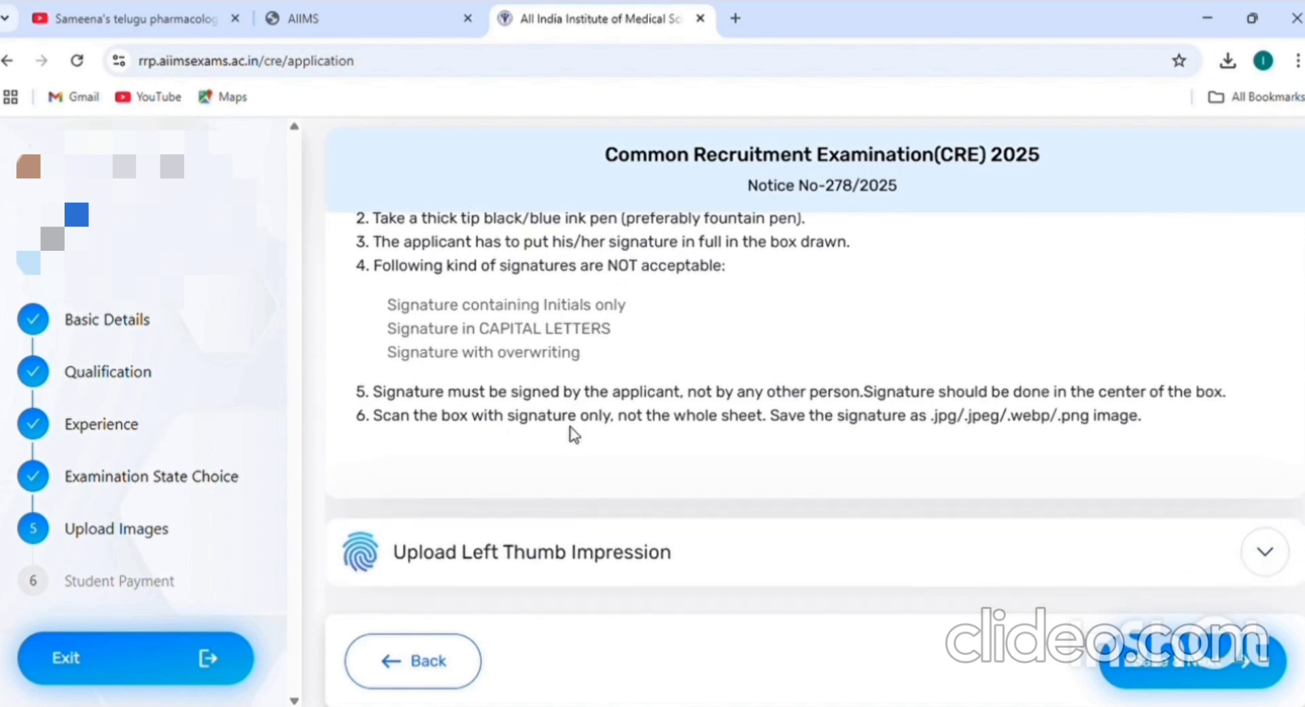
{"action": "left_click", "coordinate": [455, 560]}
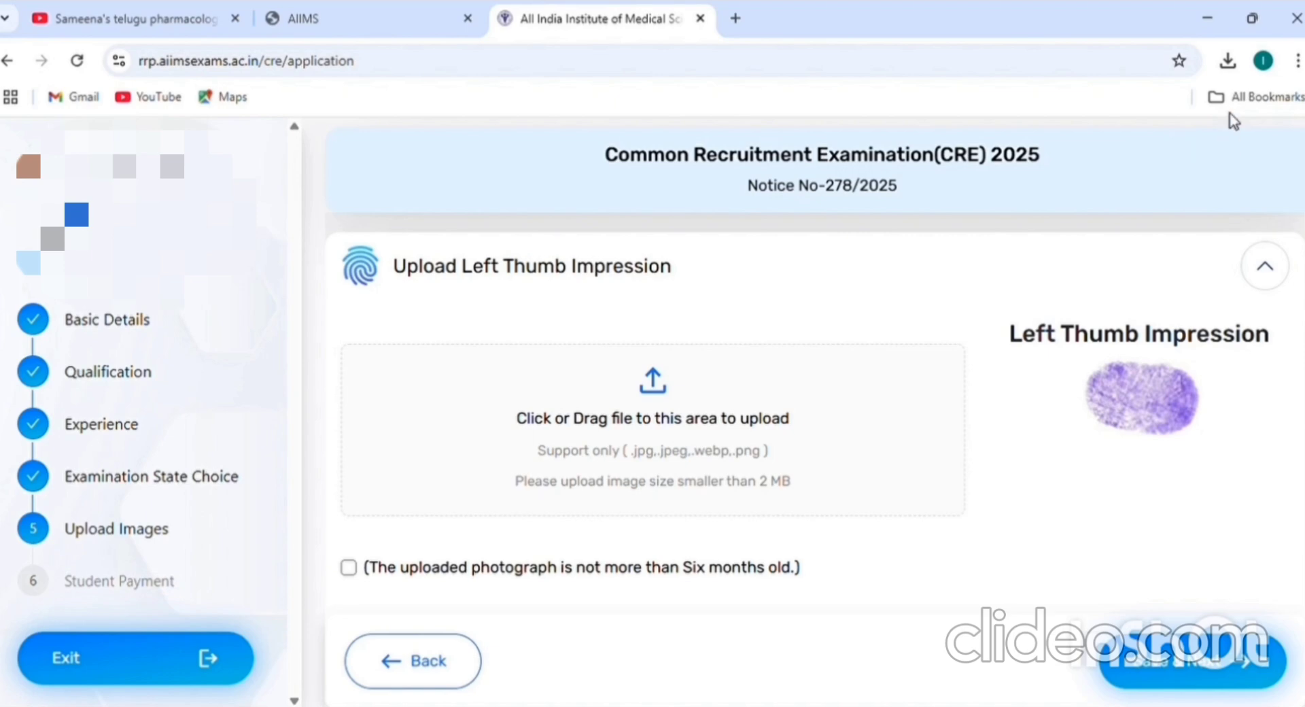
Switch to the Telugu pharmacology channel page on YouTube and set its subscription notifications to All.
{"action": "left_click", "coordinate": [197, 18]}
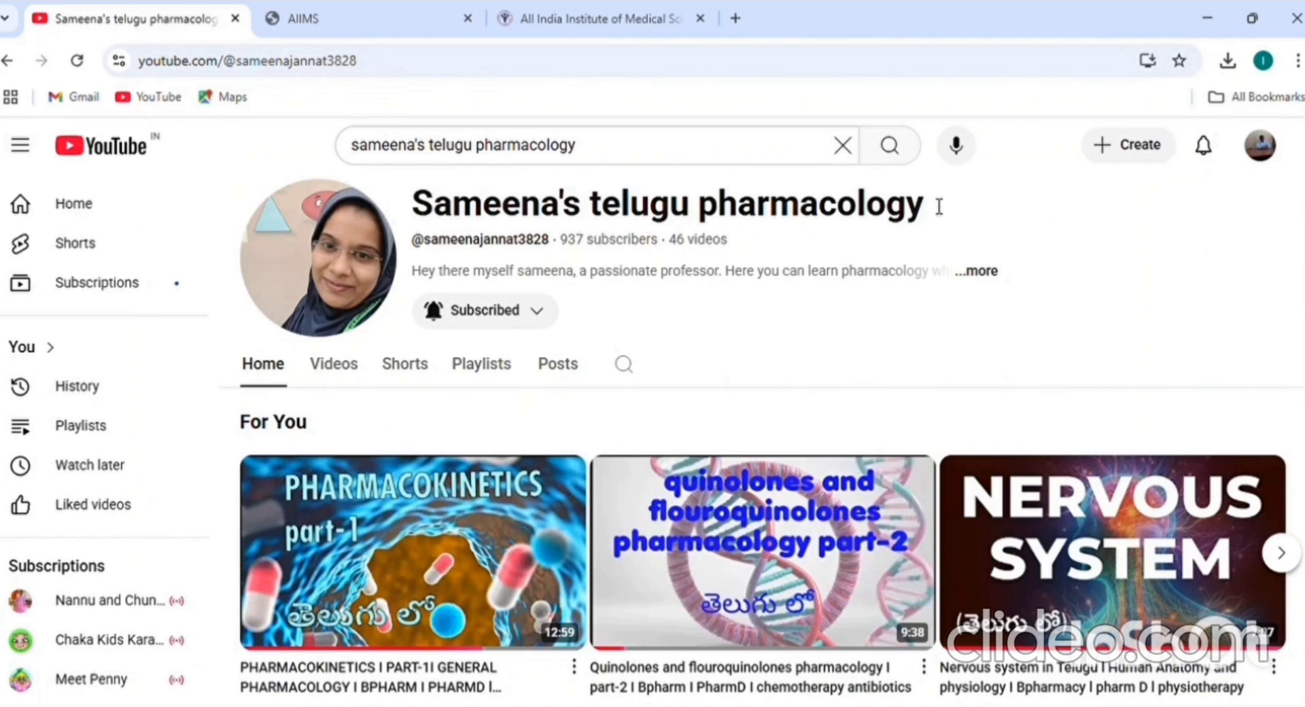
{"action": "scroll", "coordinate": [591, 279], "scroll_direction": "down", "scroll_amount": 2}
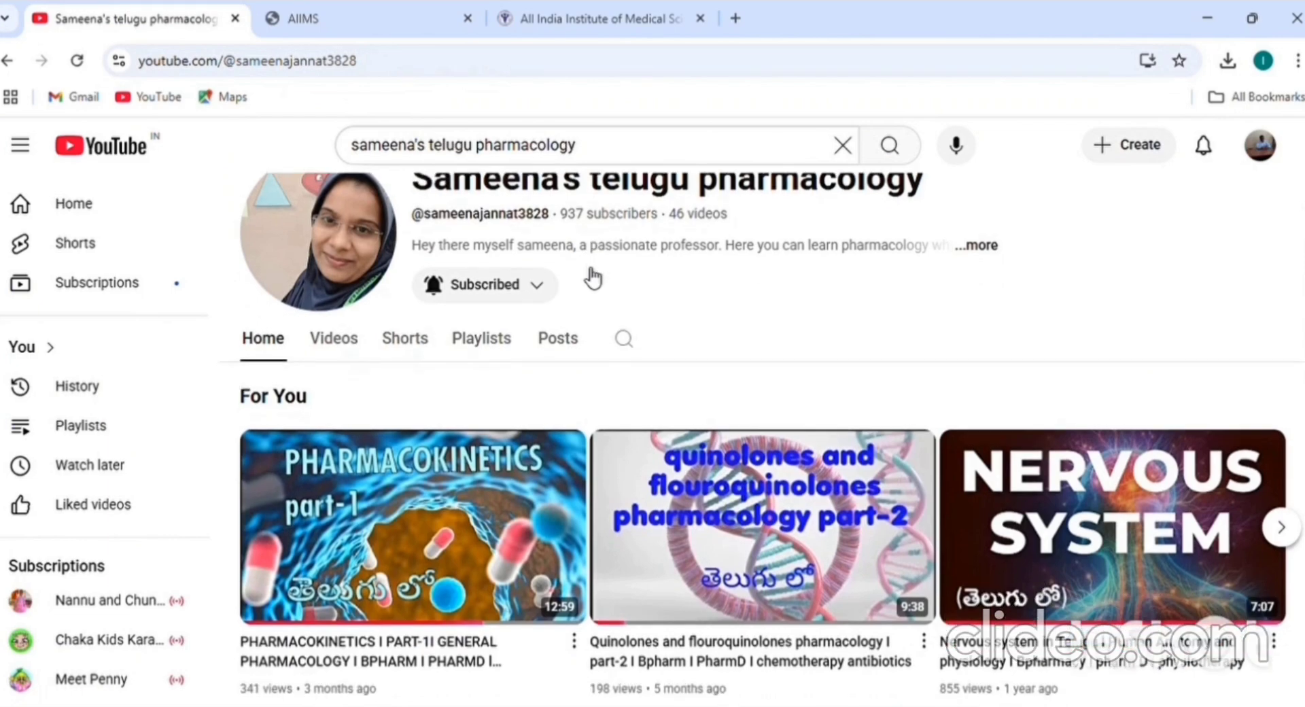
{"action": "scroll", "coordinate": [591, 279], "scroll_direction": "down", "scroll_amount": 2}
{"action": "scroll", "coordinate": [591, 279], "scroll_direction": "up", "scroll_amount": 3}
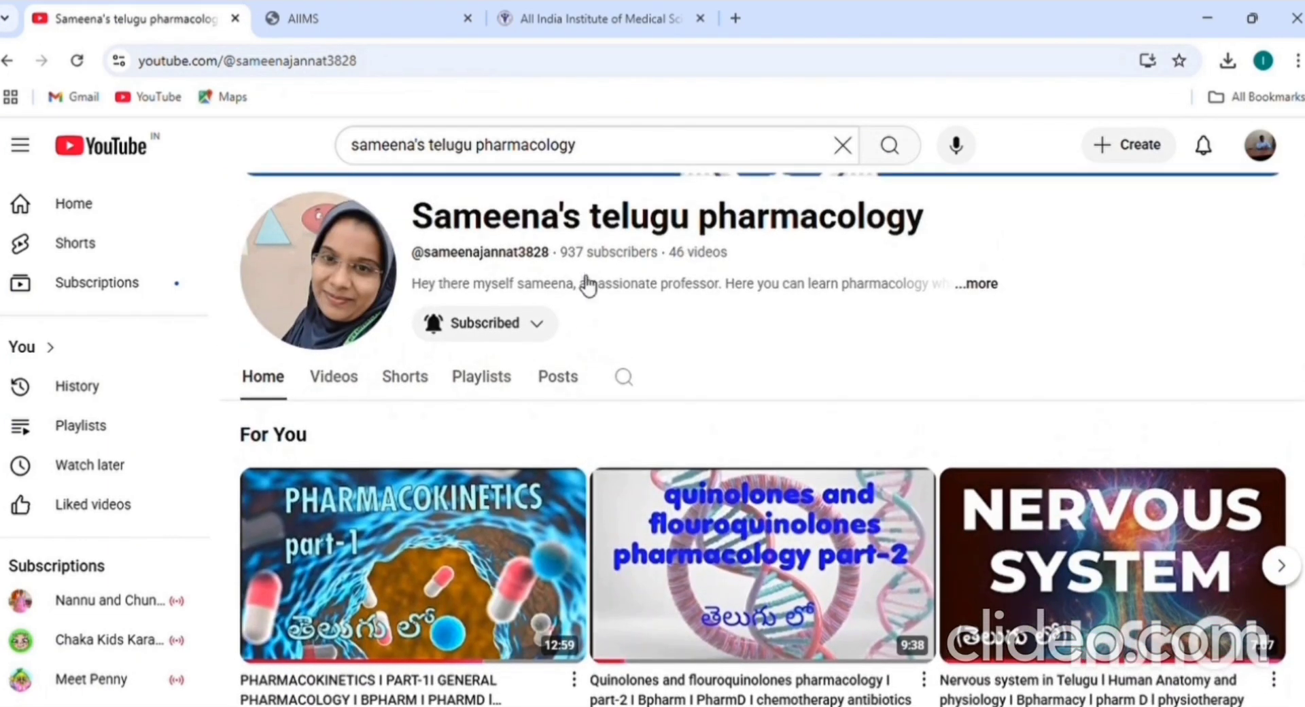
{"action": "scroll", "coordinate": [584, 275], "scroll_direction": "up", "scroll_amount": 1}
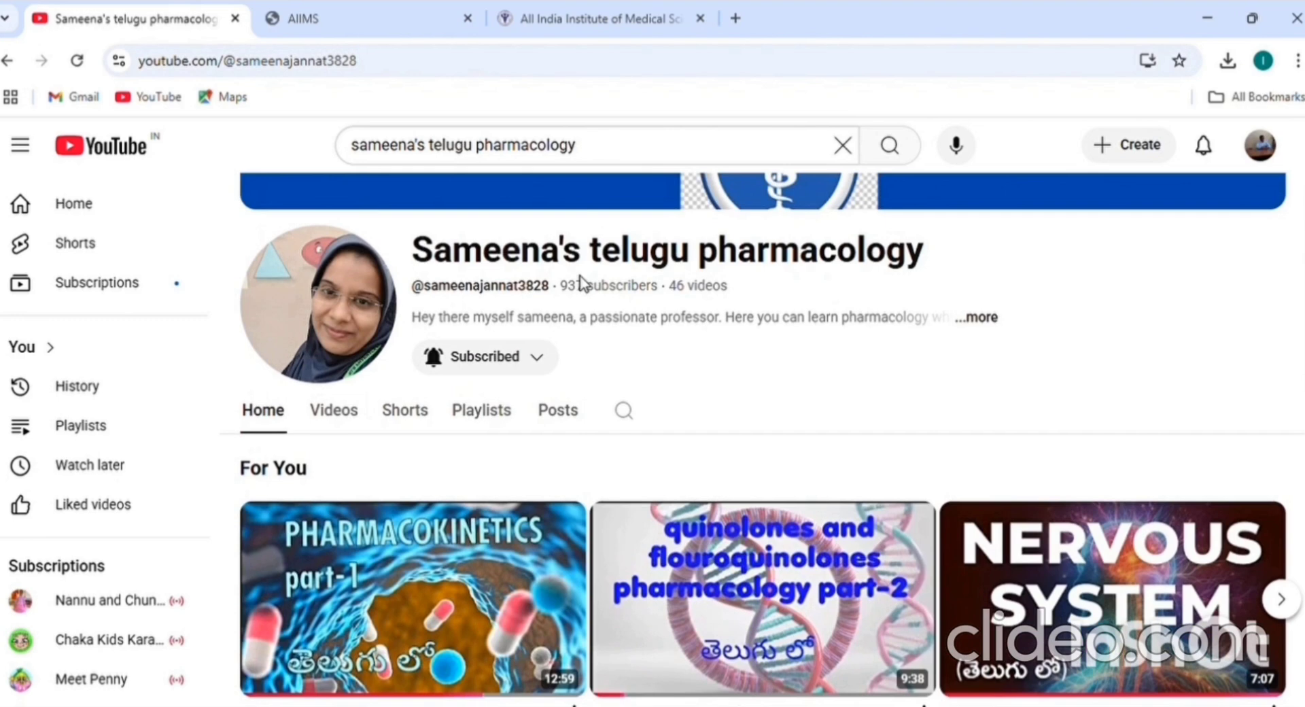
{"action": "left_click", "coordinate": [539, 360]}
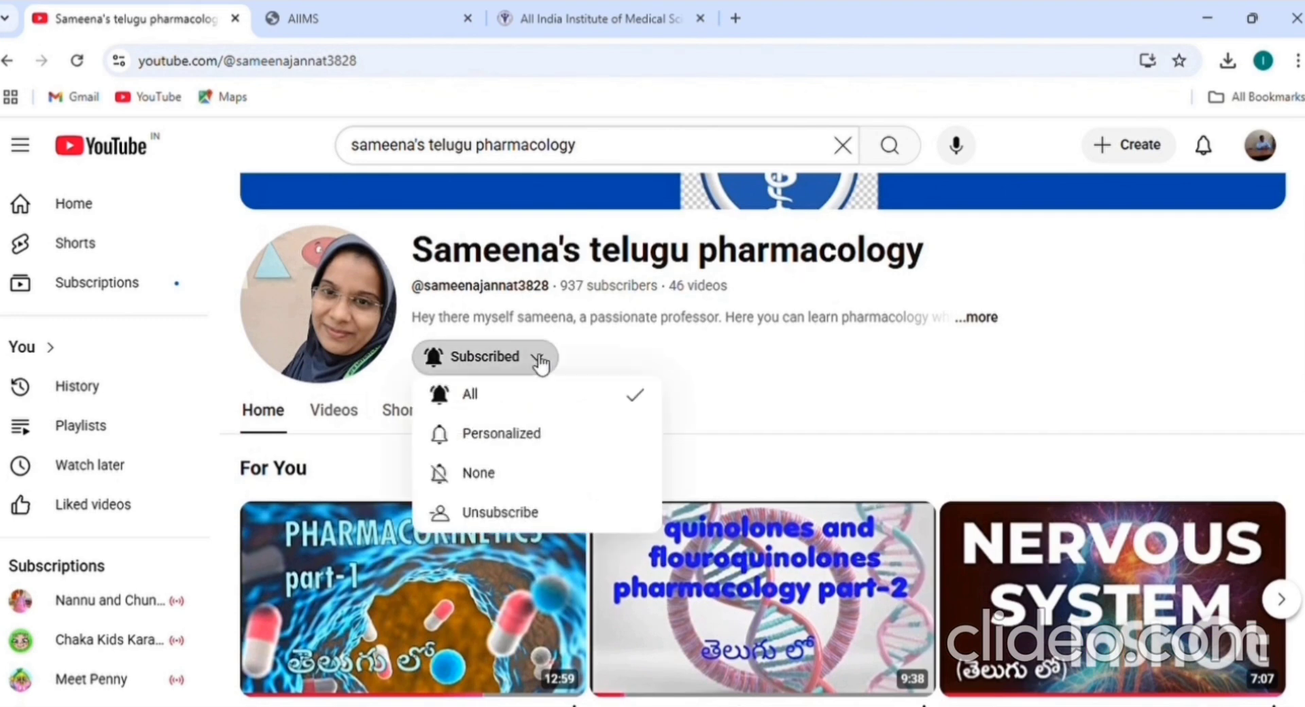
{"action": "left_click", "coordinate": [507, 400]}
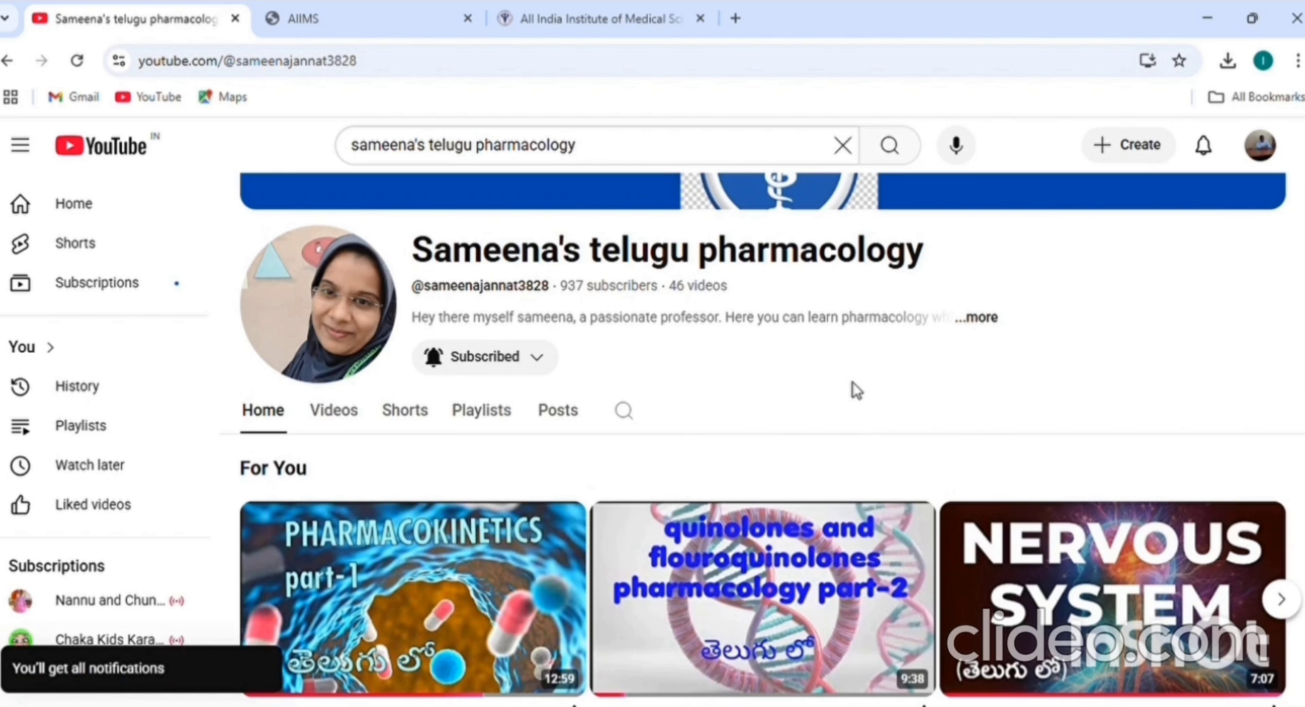
{"action": "scroll", "coordinate": [856, 391], "scroll_direction": "down", "scroll_amount": 1}
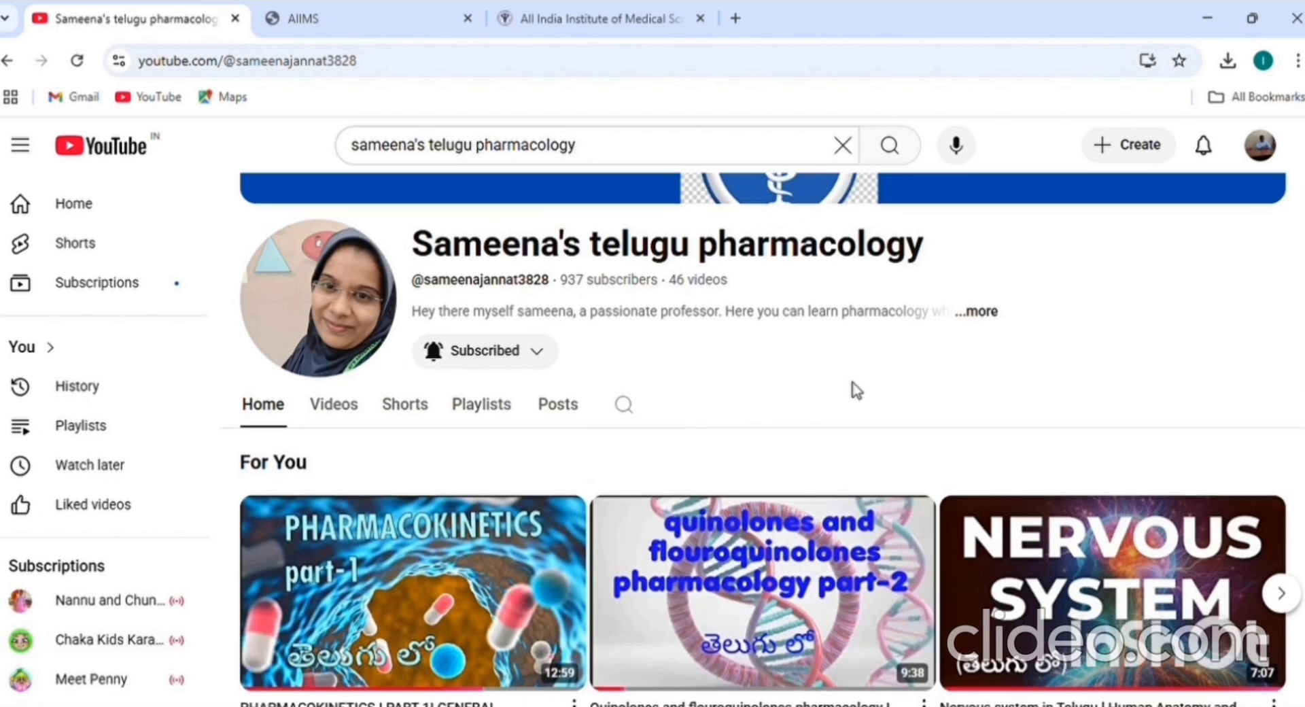